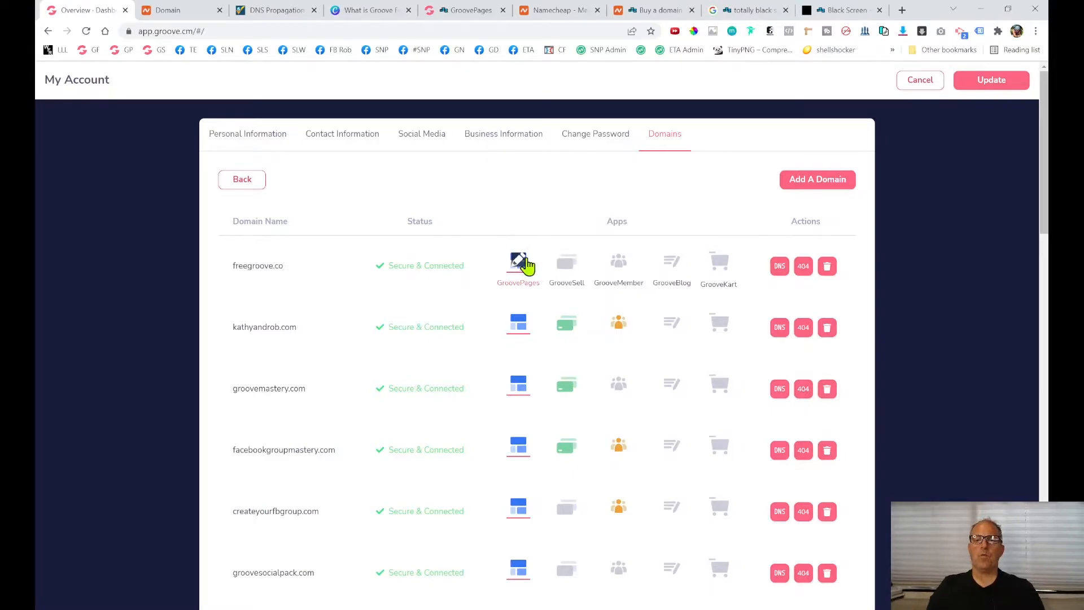
Save the account's domain changes and start creating a new site in GroovePages.
left_click(989, 84)
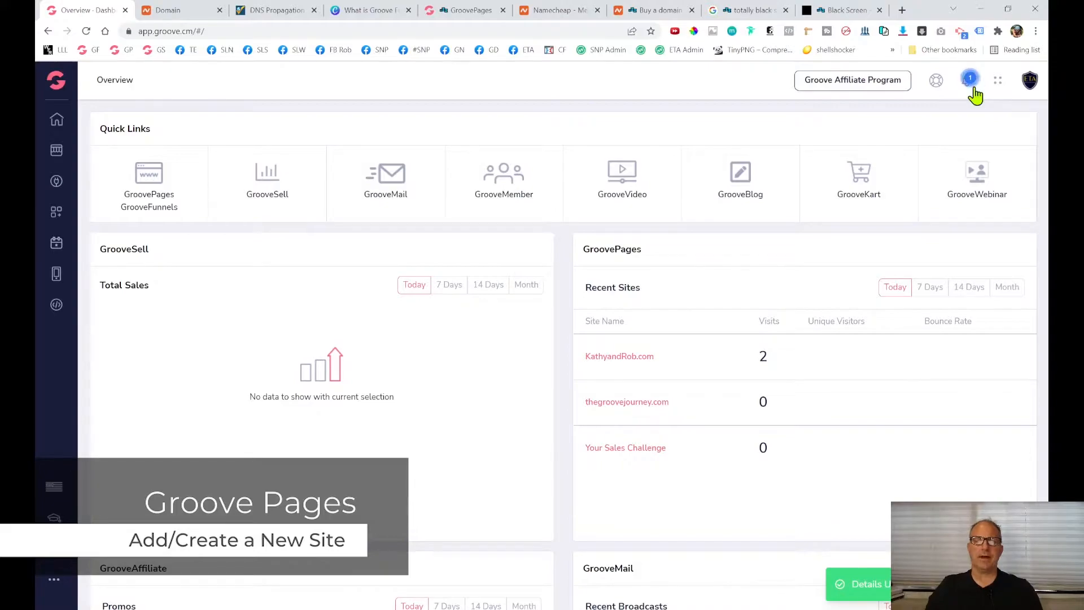
left_click(158, 182)
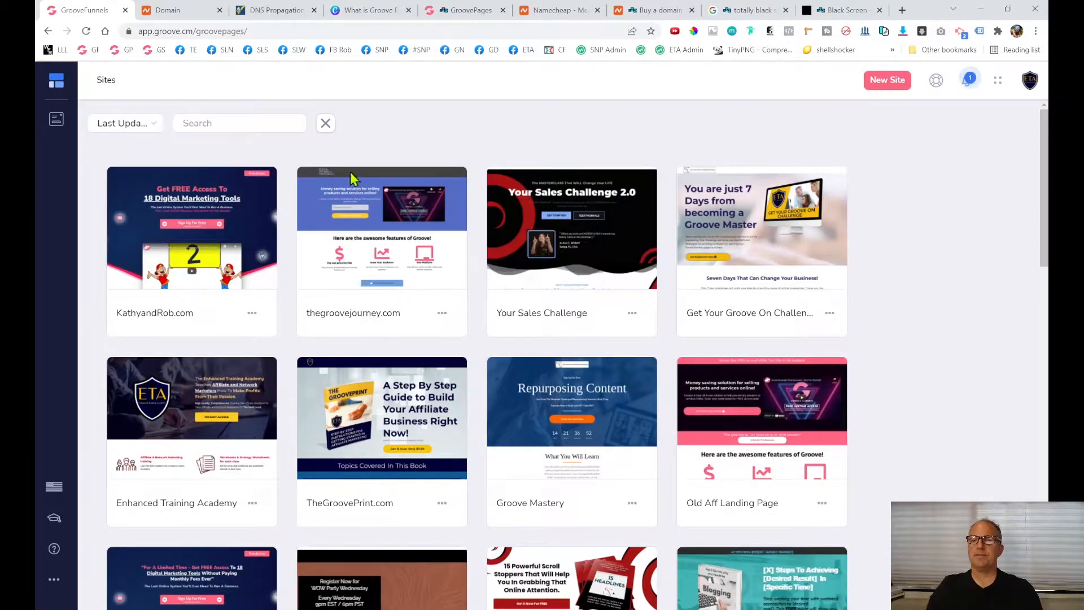
left_click(886, 84)
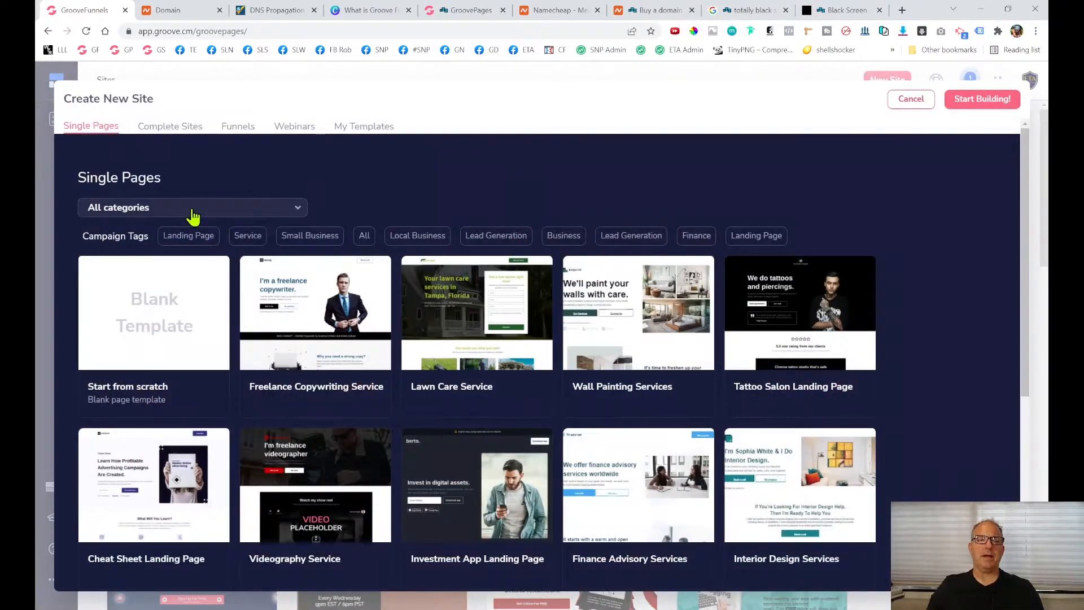
Browse the new-site template categories for Complete Sites, Funnels, Webinars and My Templates.
mouse_move(298, 266)
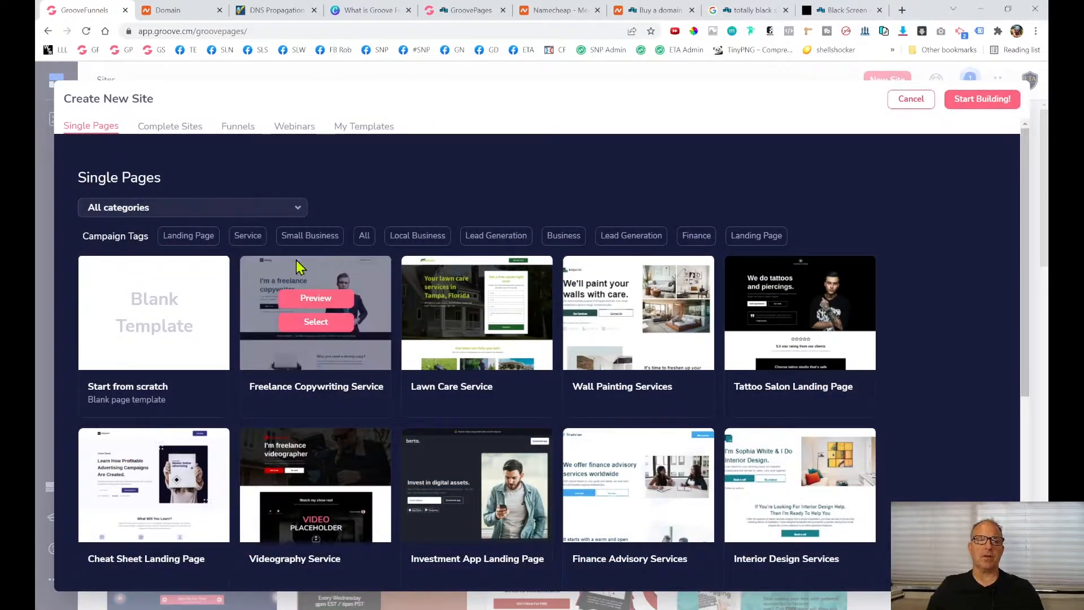
left_click(186, 131)
left_click(242, 133)
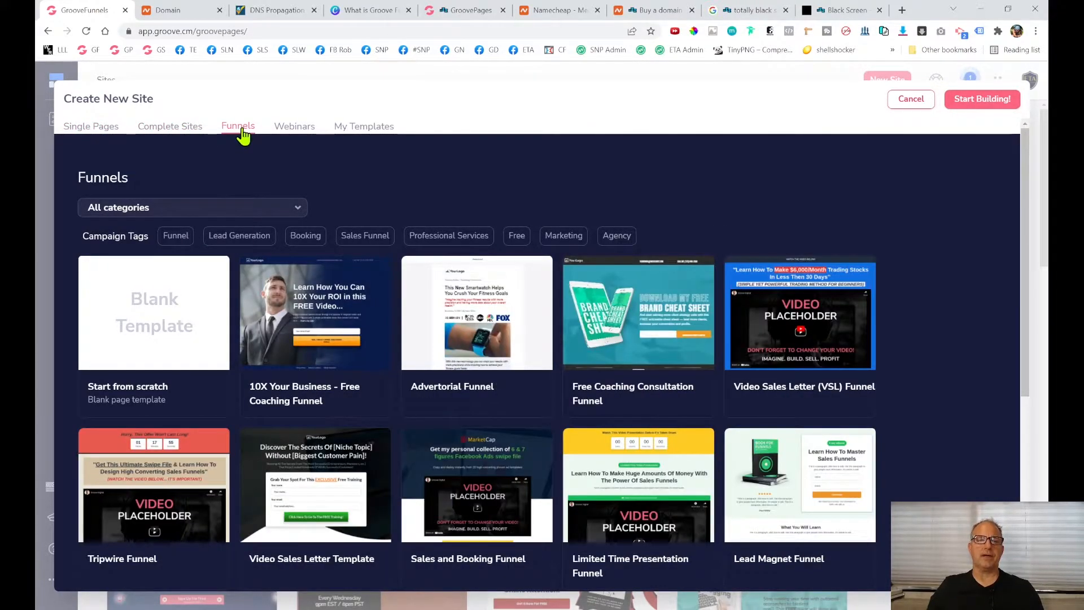
left_click(293, 135)
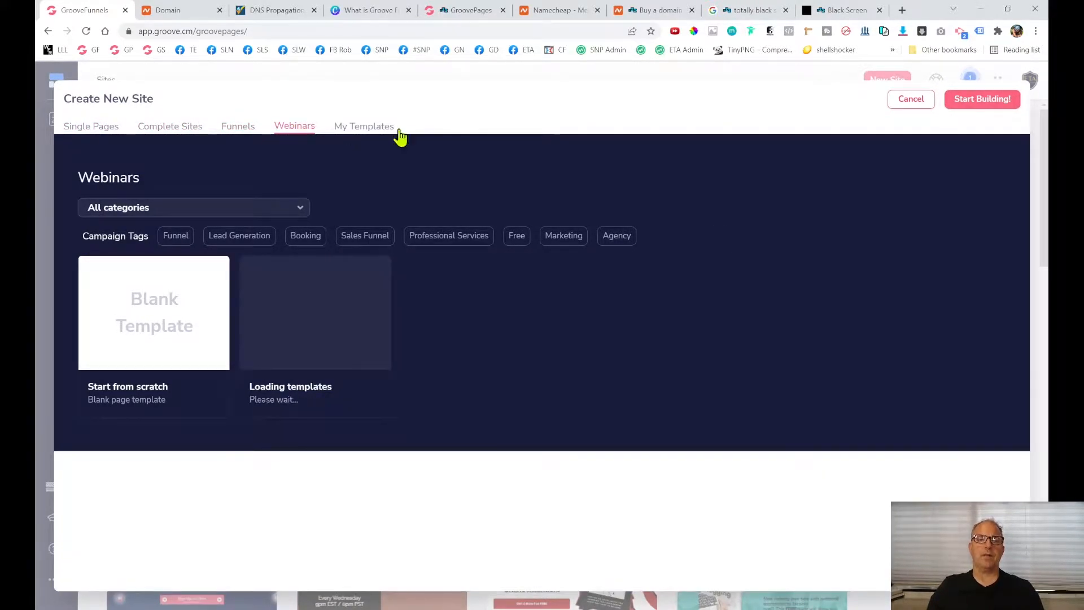
left_click(359, 133)
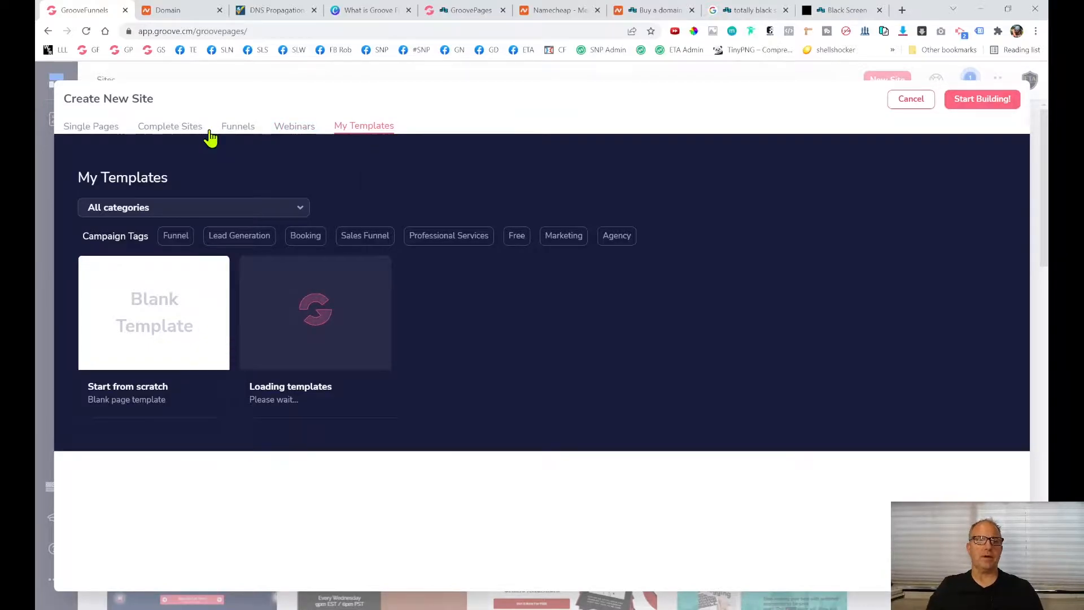
Create a new single-page site from the blank template and name it Freegroove.co.
left_click(90, 134)
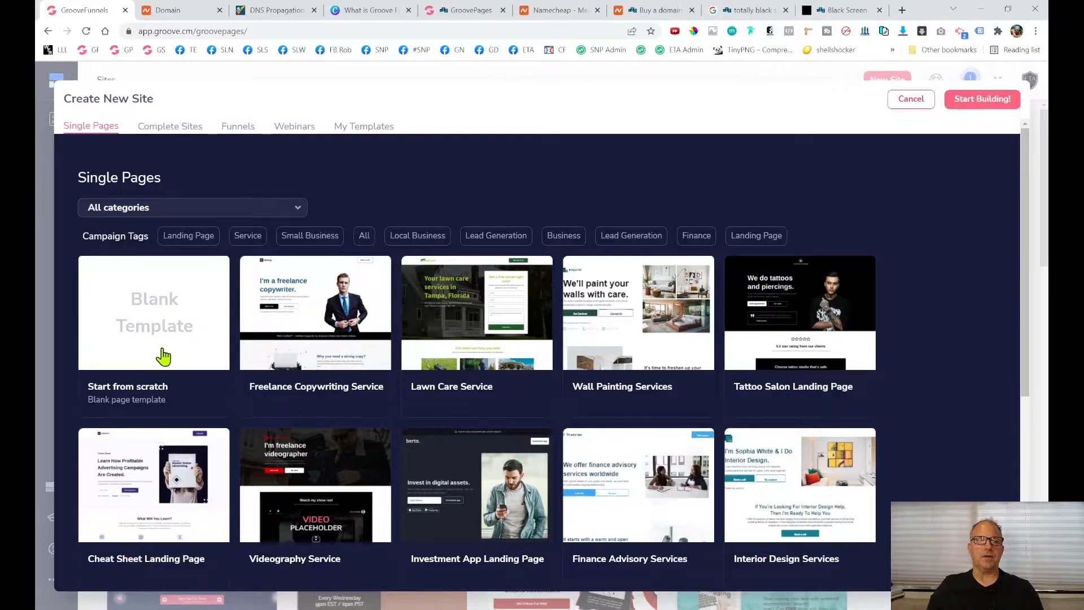
left_click(155, 320)
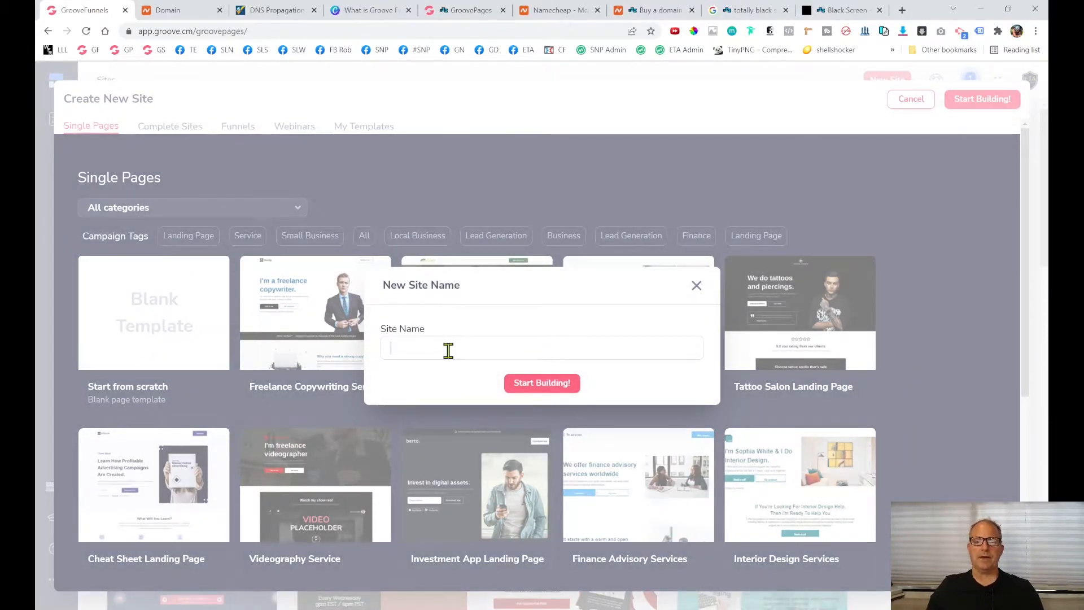
type("Freegroove.co")
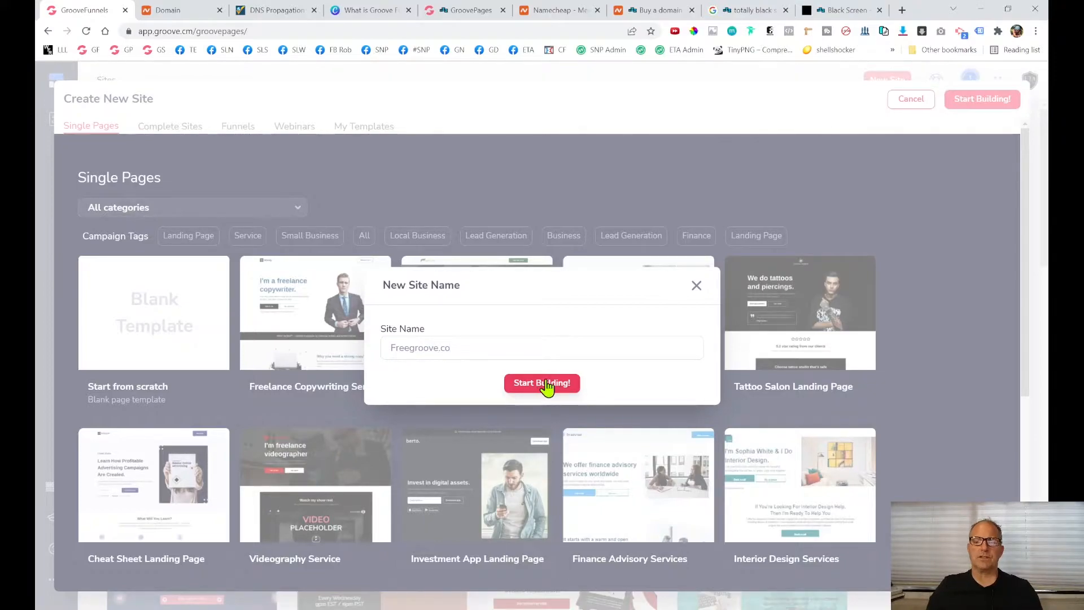
left_click(544, 384)
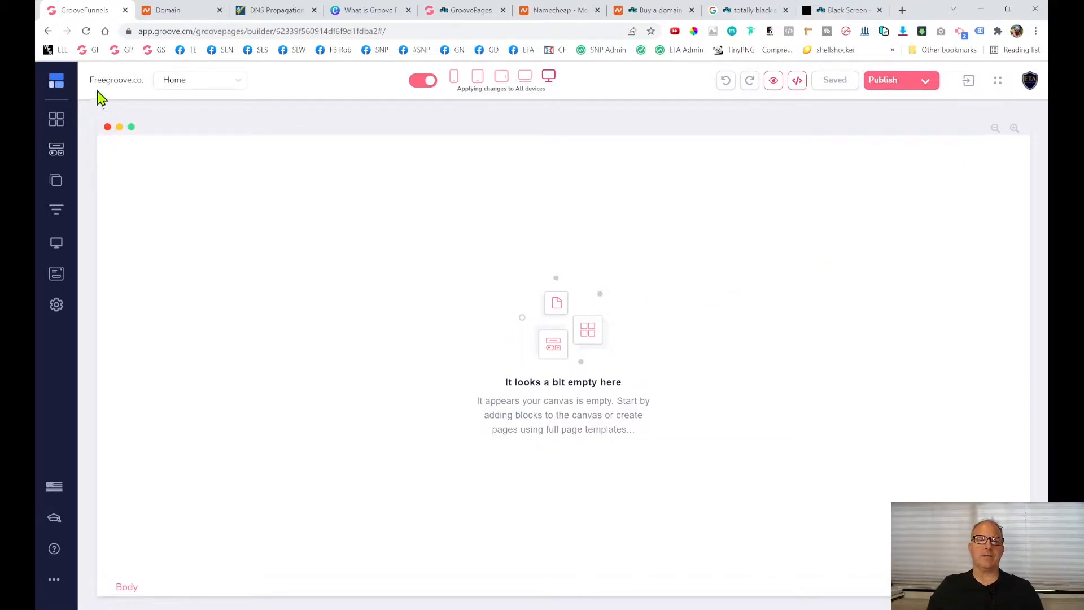
Check the site name and the list of pages in the builder, keeping the Home page selected.
left_click_drag(90, 80, 139, 78)
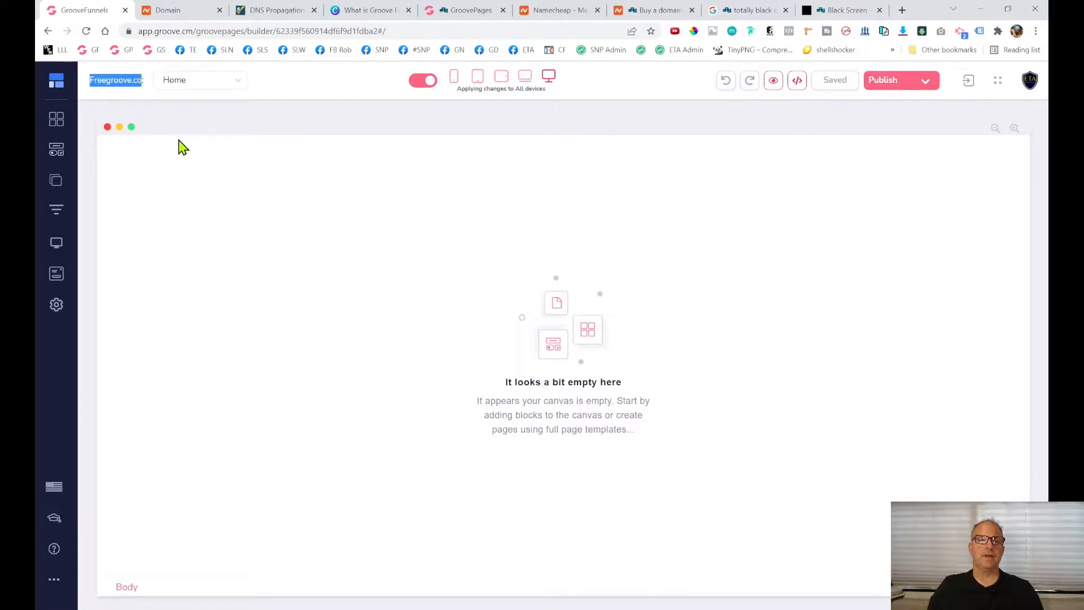
left_click(238, 83)
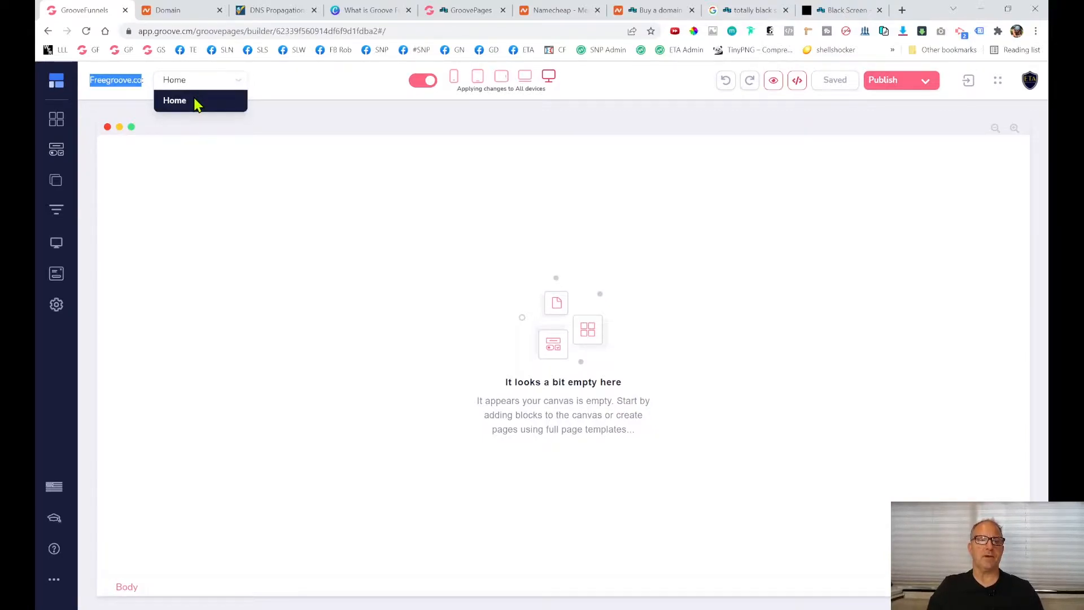
left_click(213, 108)
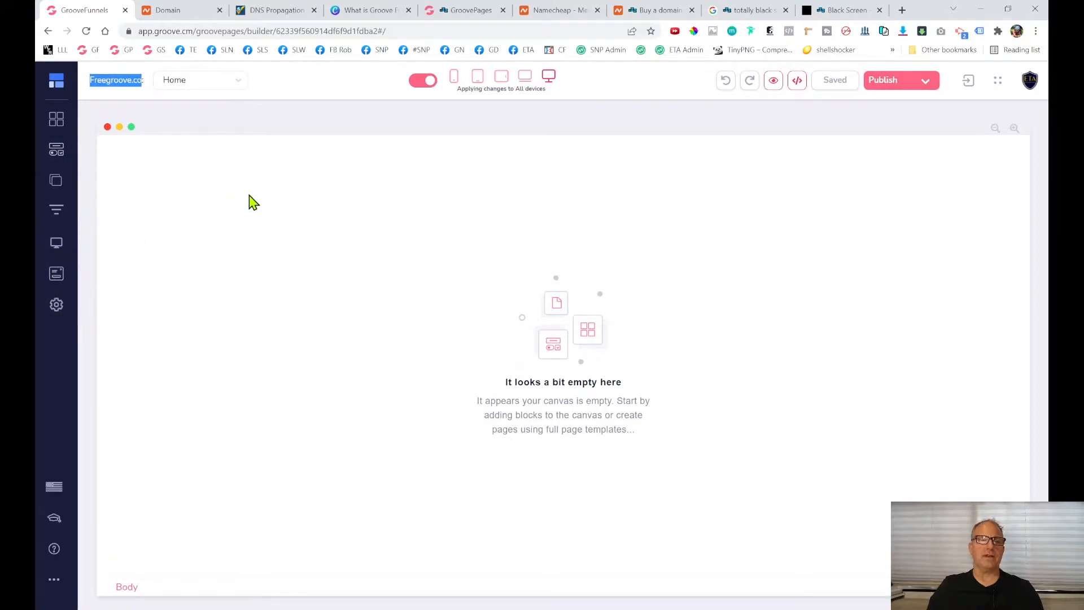
Look through the builder's available blocks, layout and text elements, site pages and remaining site tools.
mouse_move(58, 85)
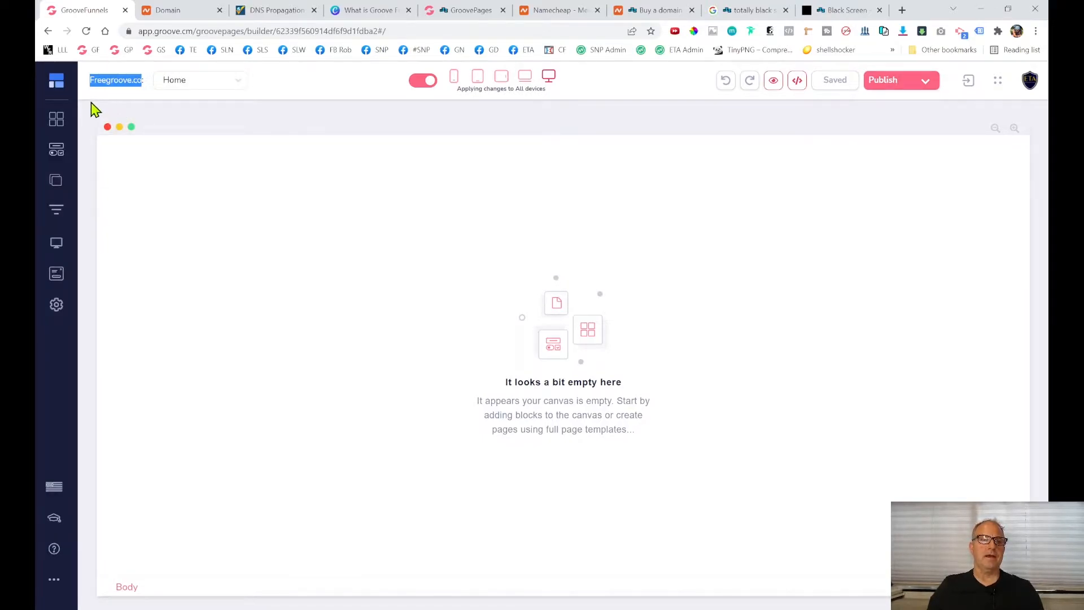
left_click(57, 130)
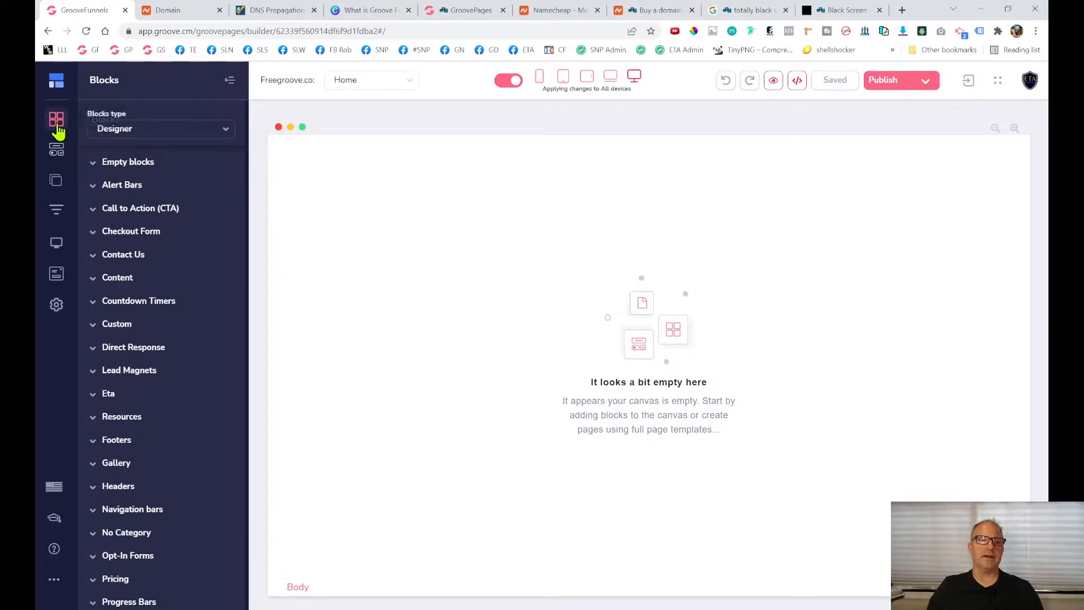
left_click(56, 151)
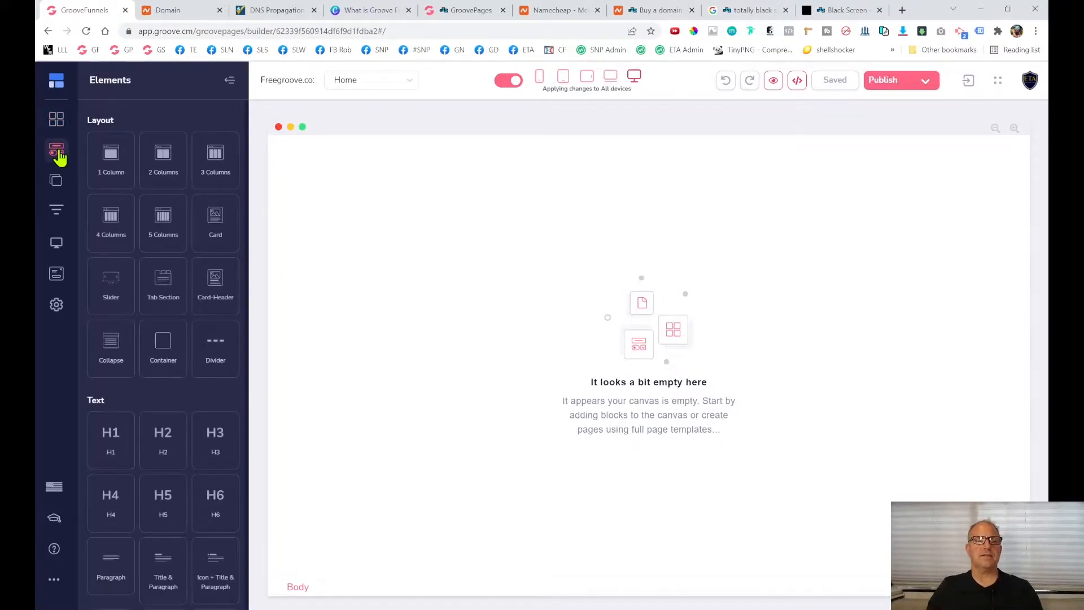
scroll(169, 198, "down", 10)
scroll(184, 310, "down", 5)
scroll(179, 298, "up", 14)
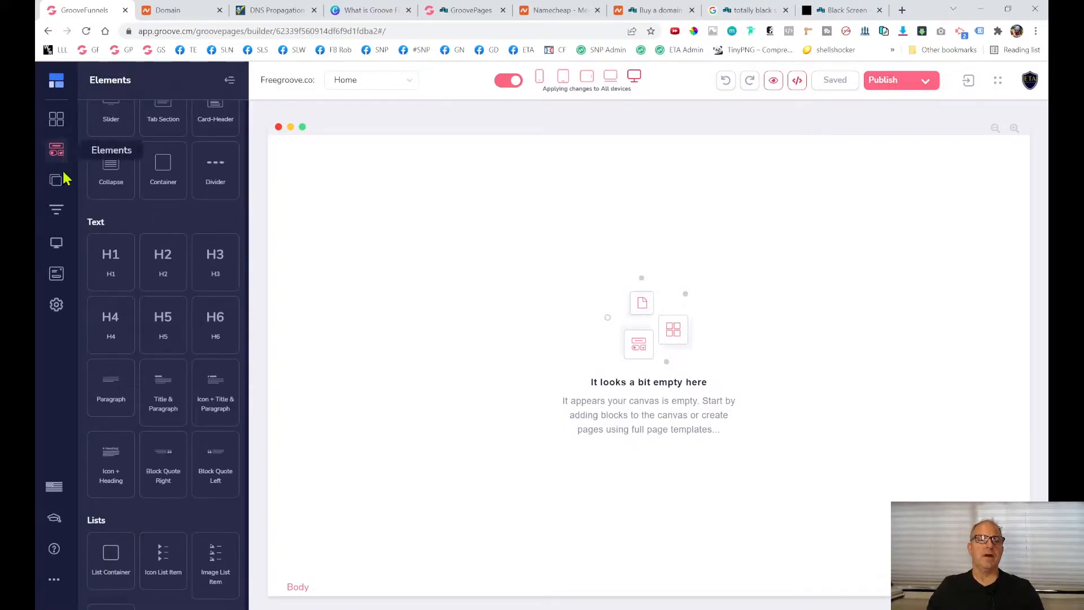
left_click(55, 188)
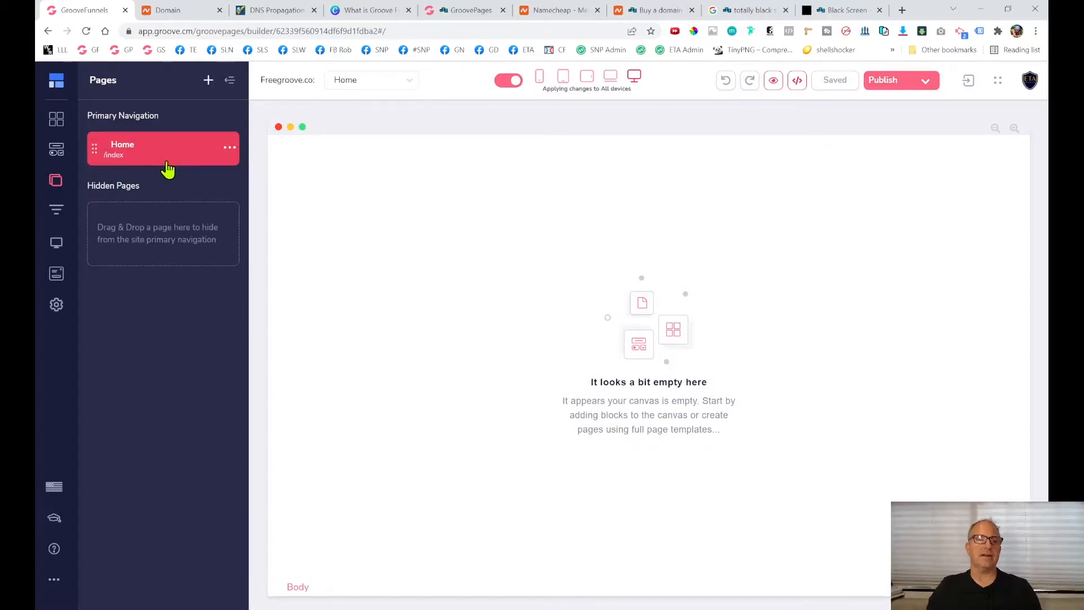
left_click(54, 217)
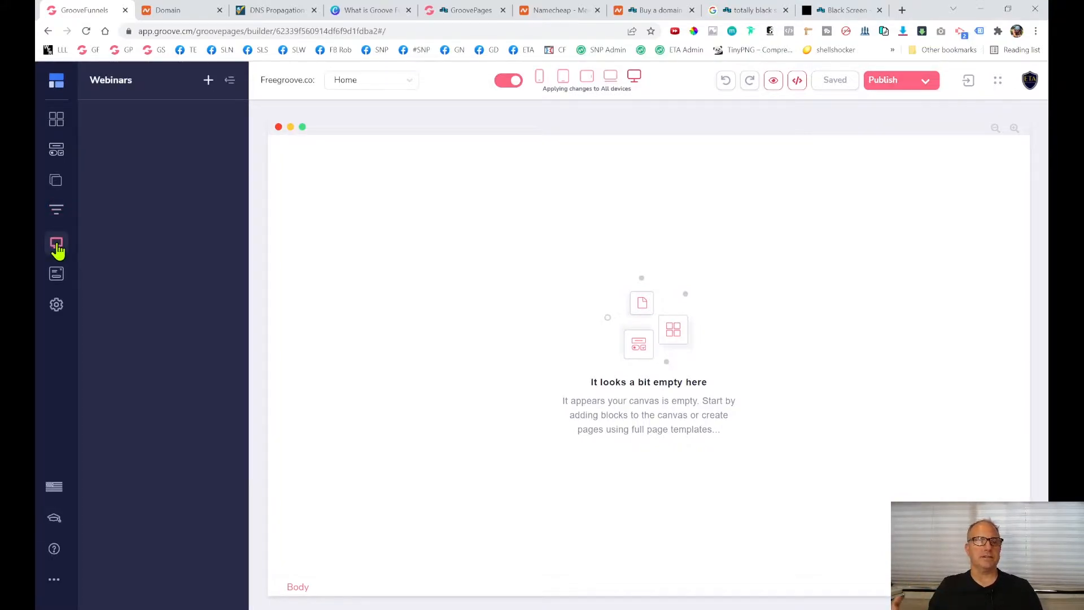
Open the site settings and review the favicon, custom CSS, code includes and social share options.
left_click(57, 307)
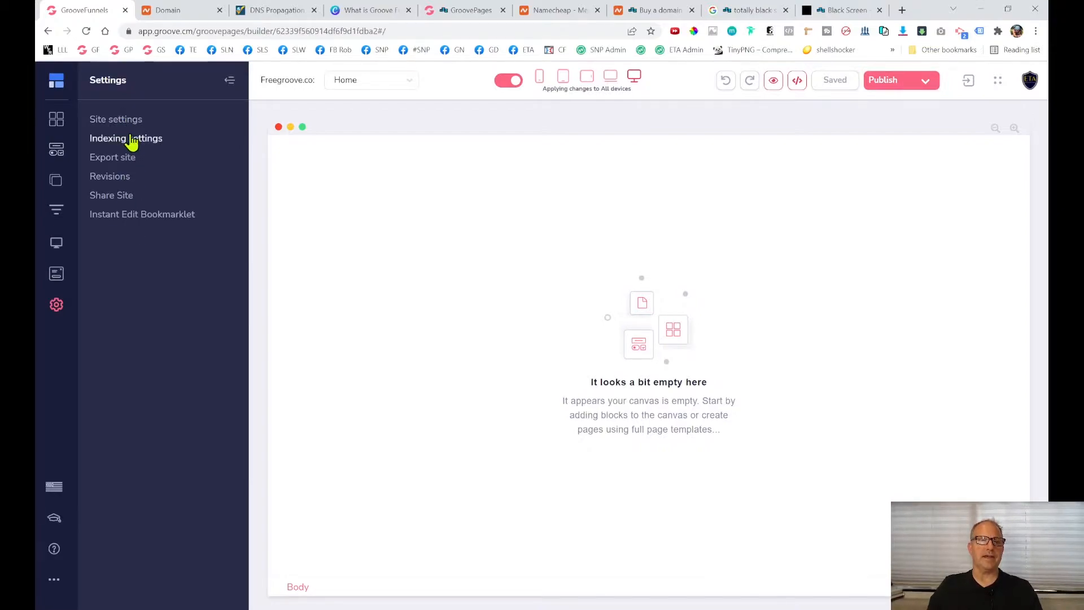
left_click(109, 119)
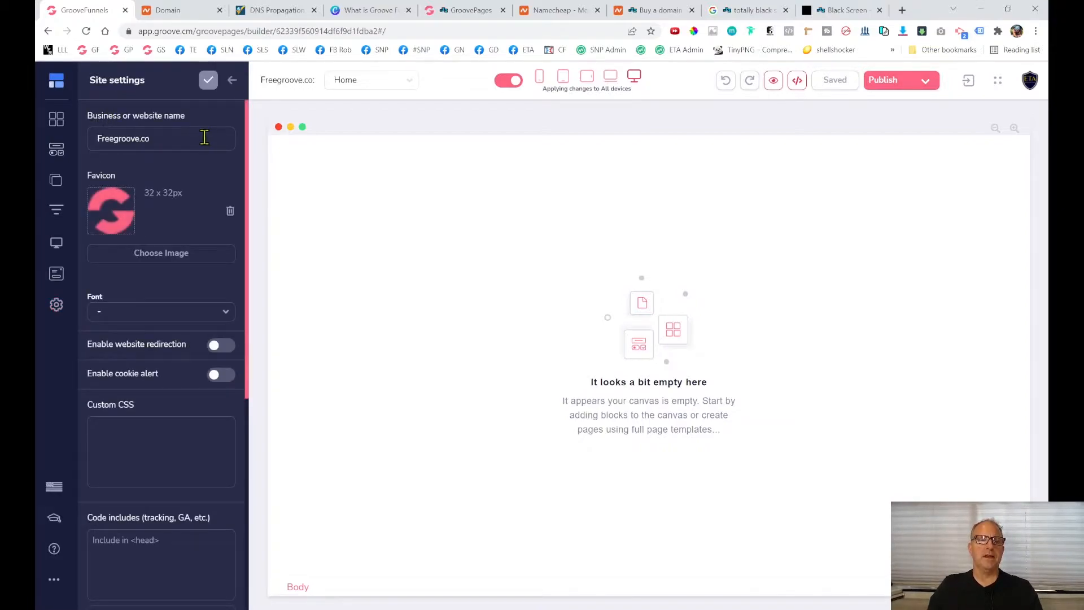
scroll(158, 513, "down", 7)
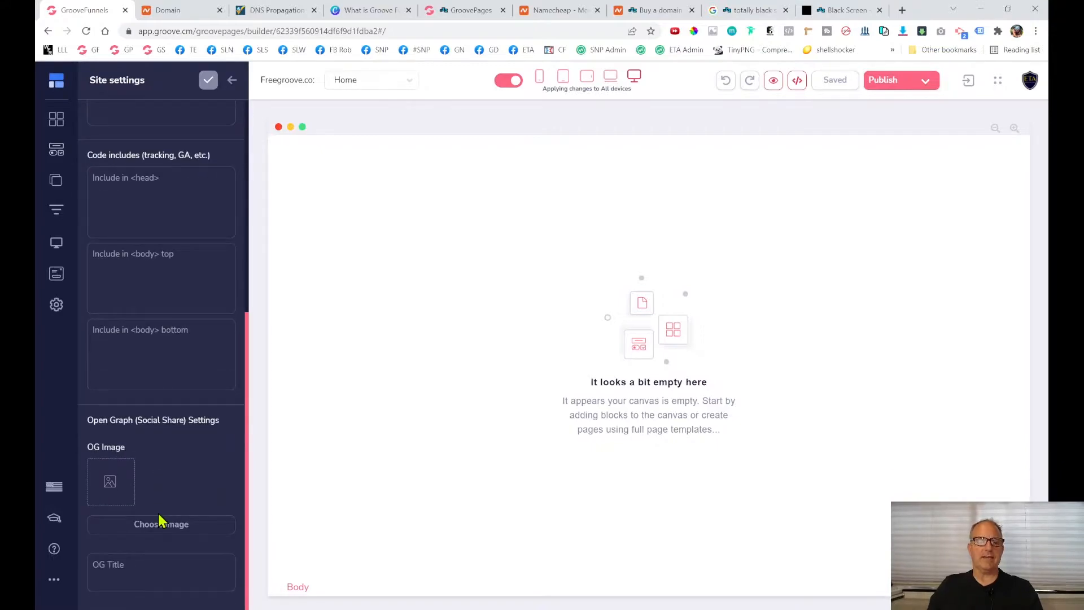
scroll(158, 508, "up", 7)
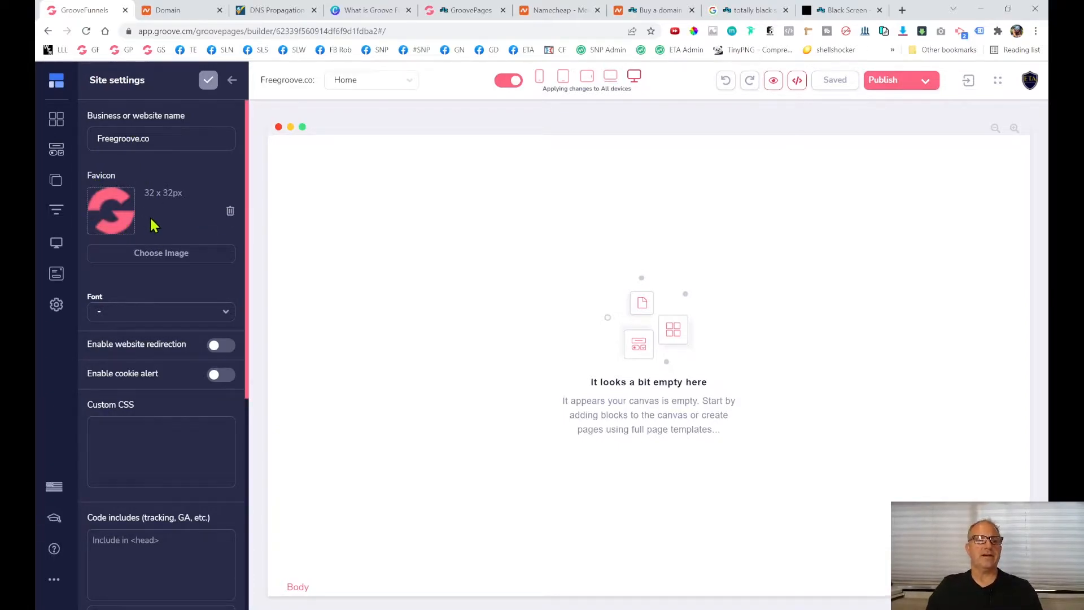
scroll(133, 218, "down", 3)
scroll(145, 223, "up", 2)
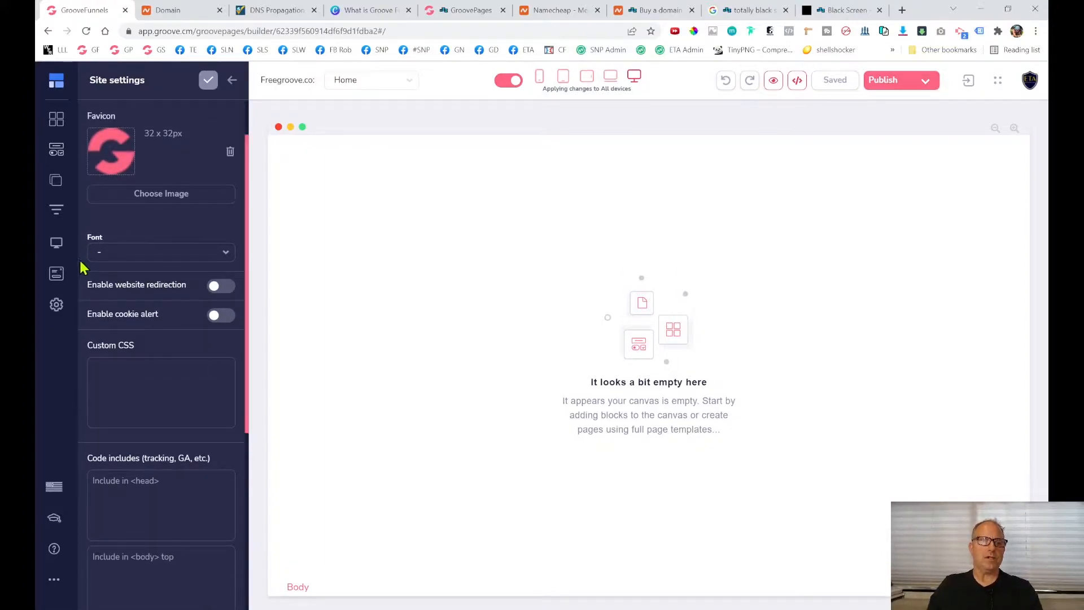
Set the site's font to montserrat.
left_click(182, 259)
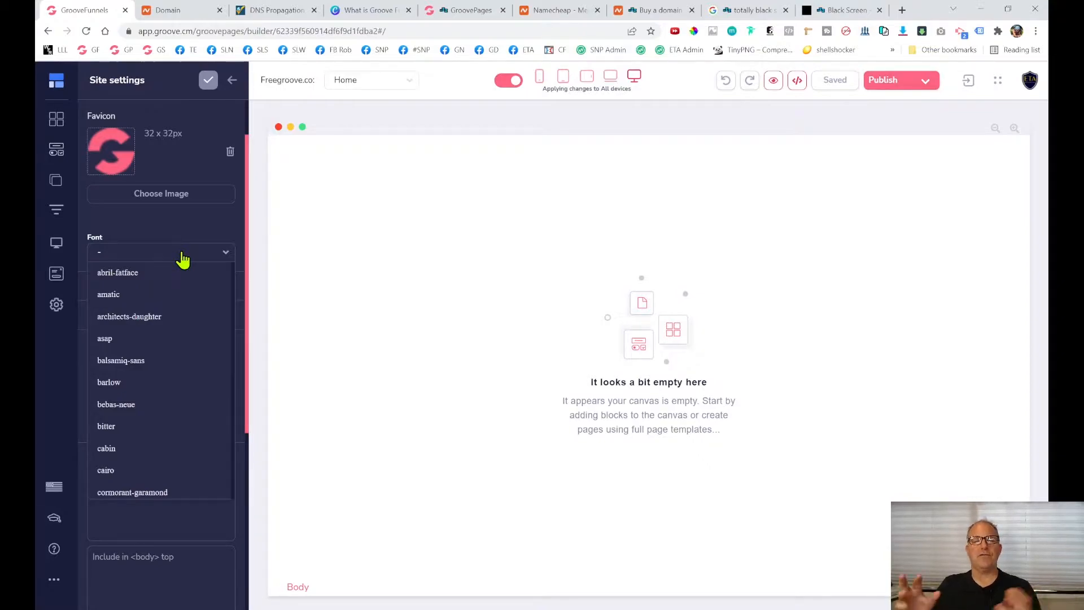
scroll(175, 378, "down", 7)
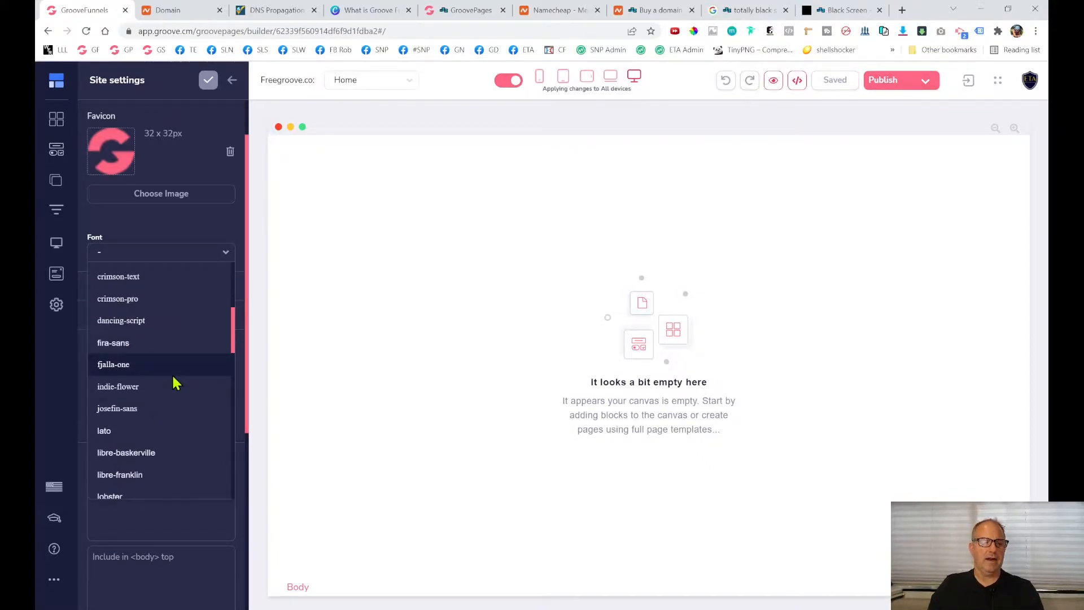
scroll(175, 381, "down", 2)
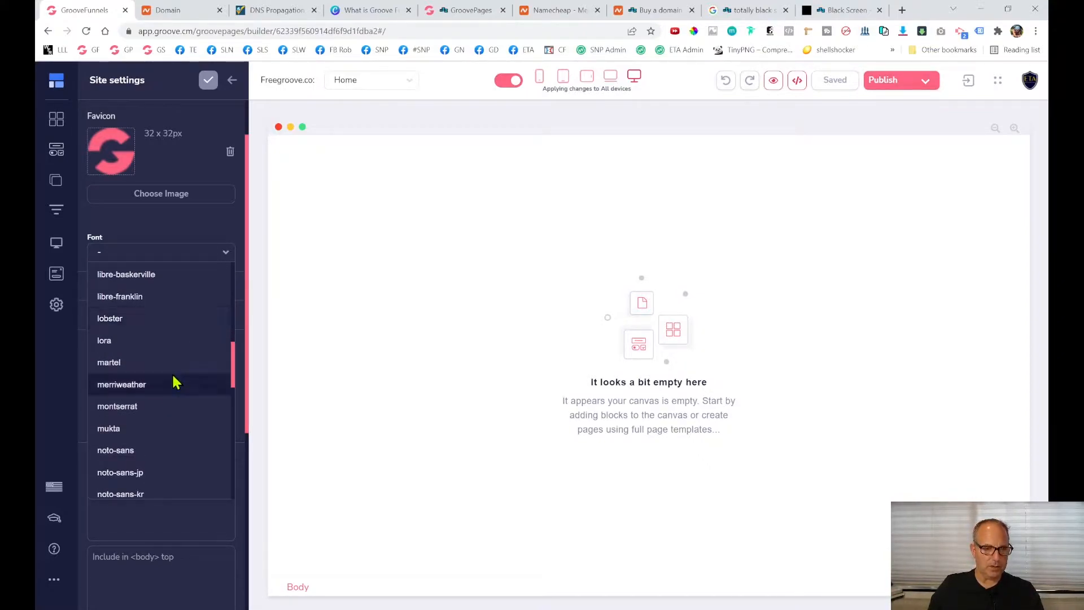
left_click(137, 405)
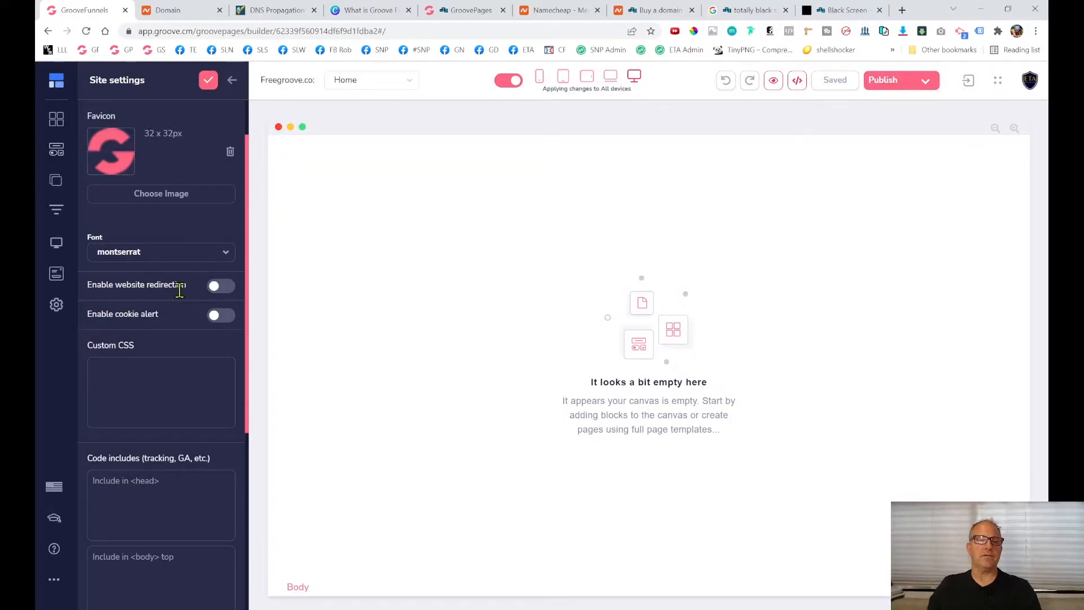
Enable website redirection with the External URL type to view its options, and turn redirection off again.
left_click(226, 287)
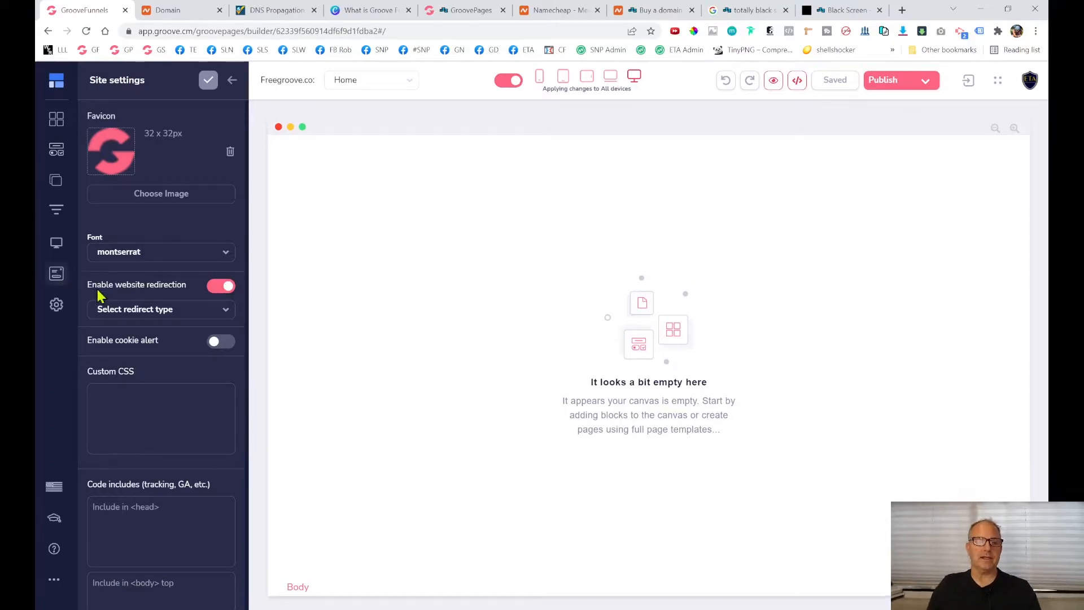
left_click(167, 311)
left_click(123, 352)
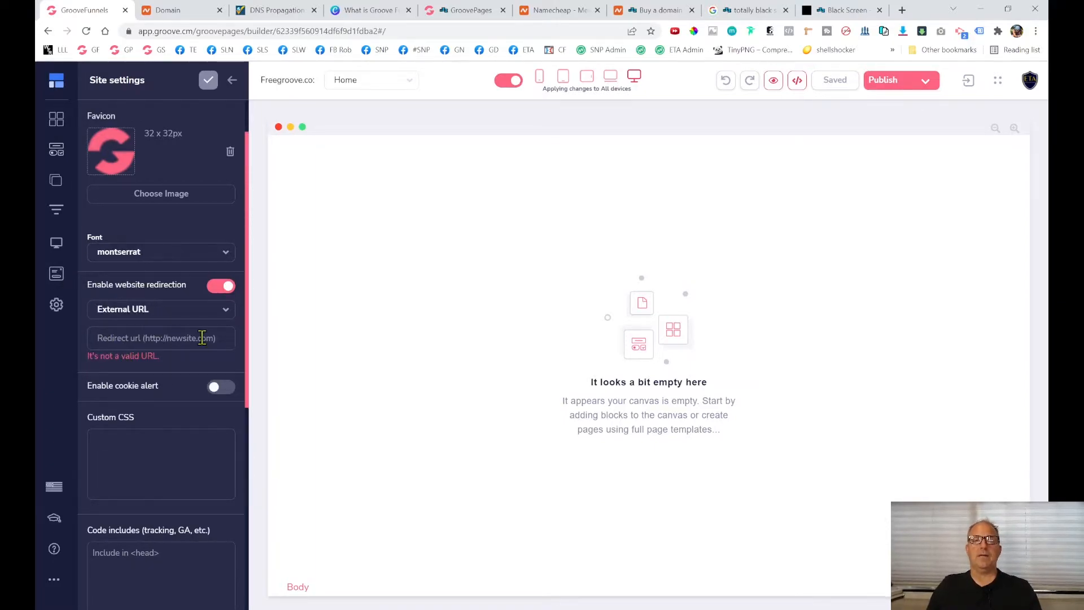
left_click(216, 293)
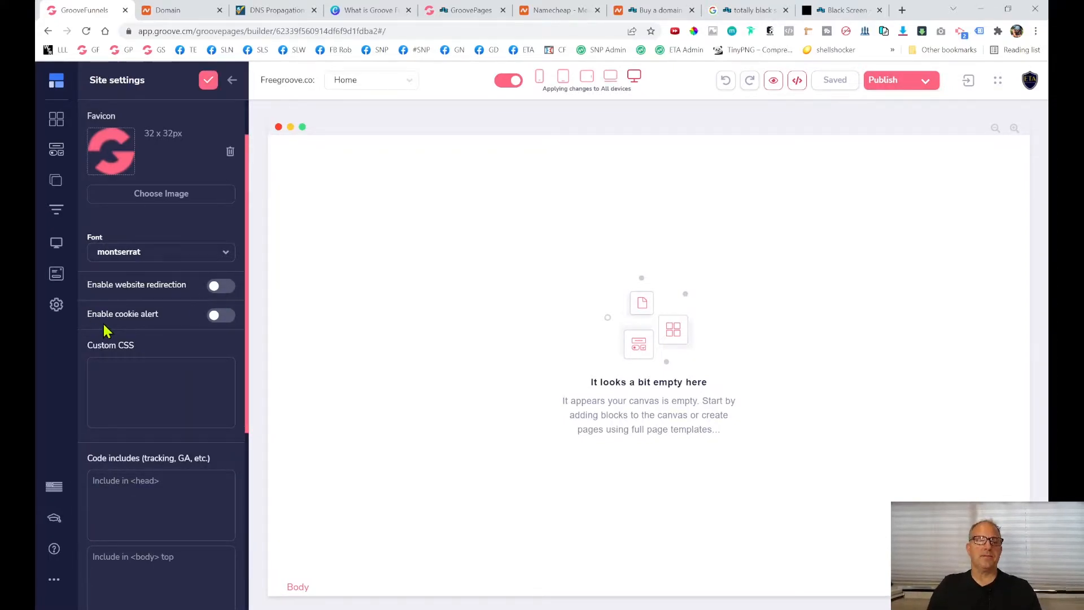
Enable the cookie alert to view its design and text fields, and turn the alert off again.
left_click(223, 316)
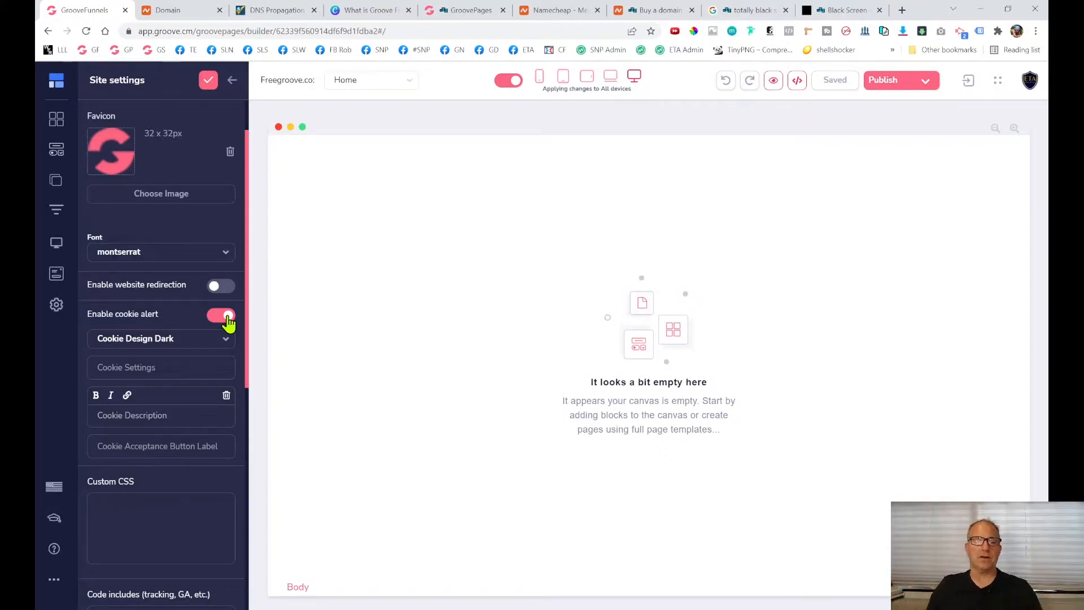
scroll(149, 454, "down", 1)
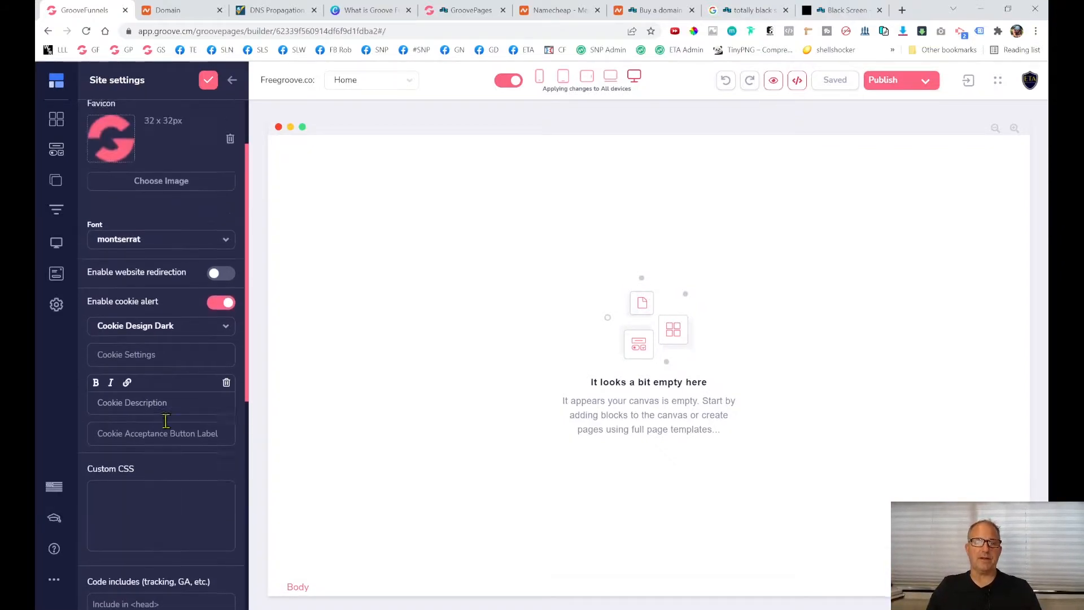
scroll(156, 450, "up", 1)
left_click(220, 317)
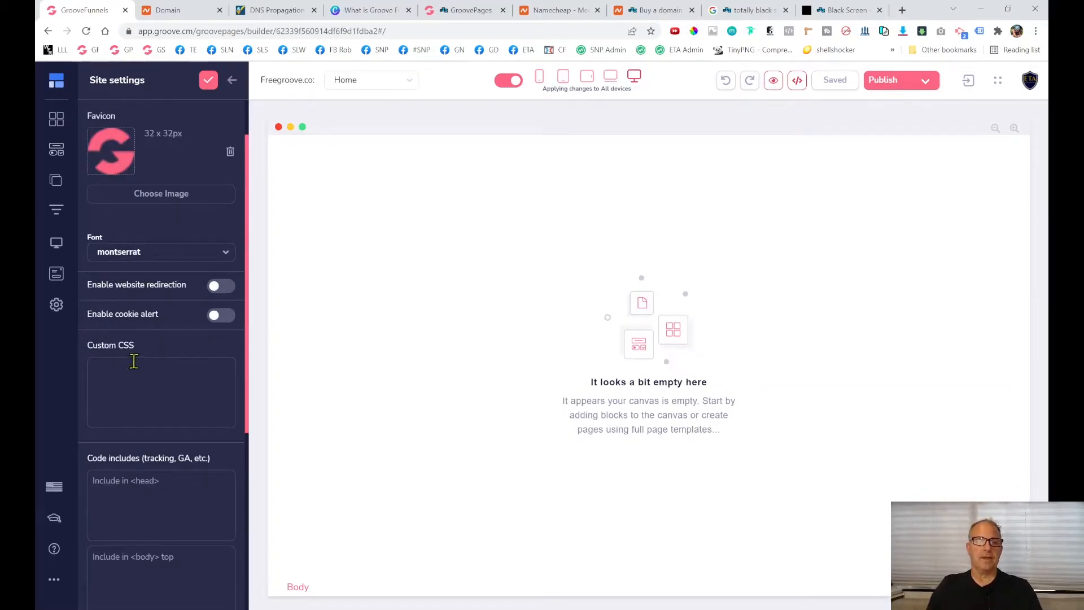
Review the custom CSS, code includes and Open Graph fields, and save the site settings.
scroll(130, 359, "down", 4)
scroll(131, 359, "down", 4)
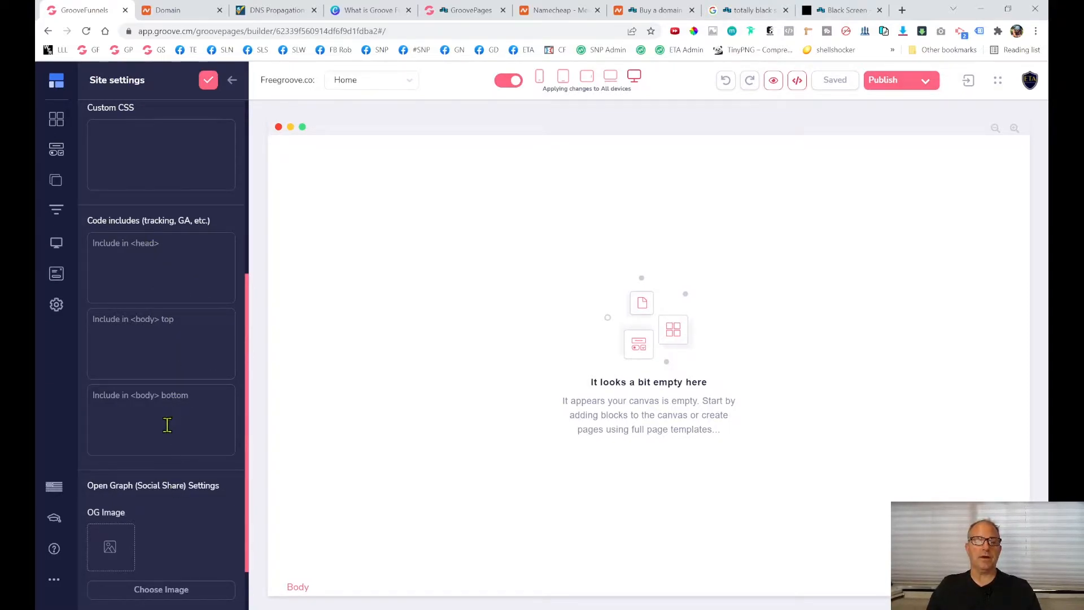
scroll(167, 423, "down", 1)
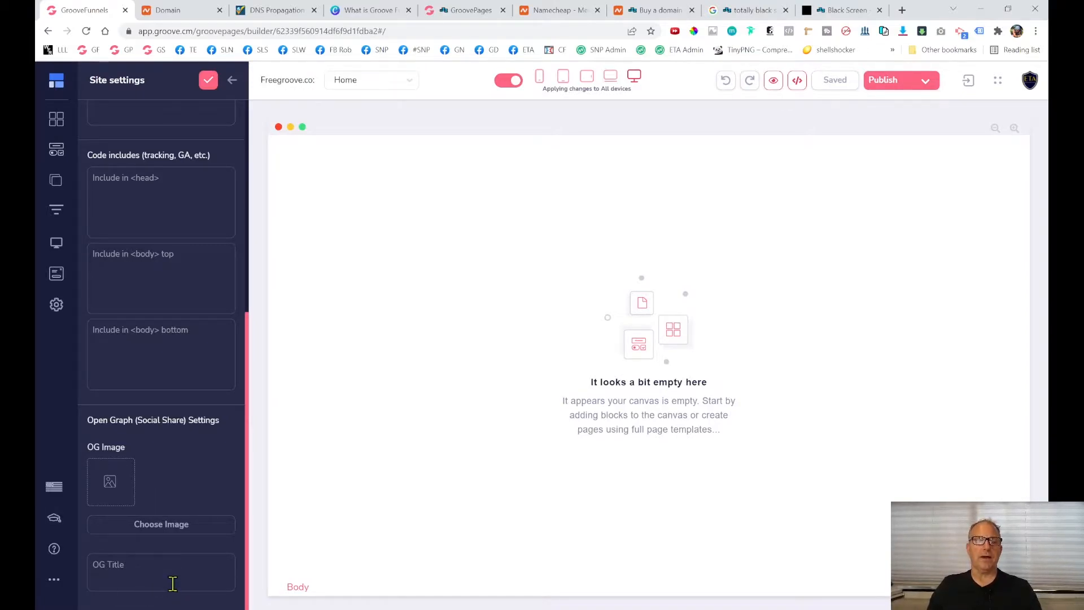
scroll(152, 486, "up", 6)
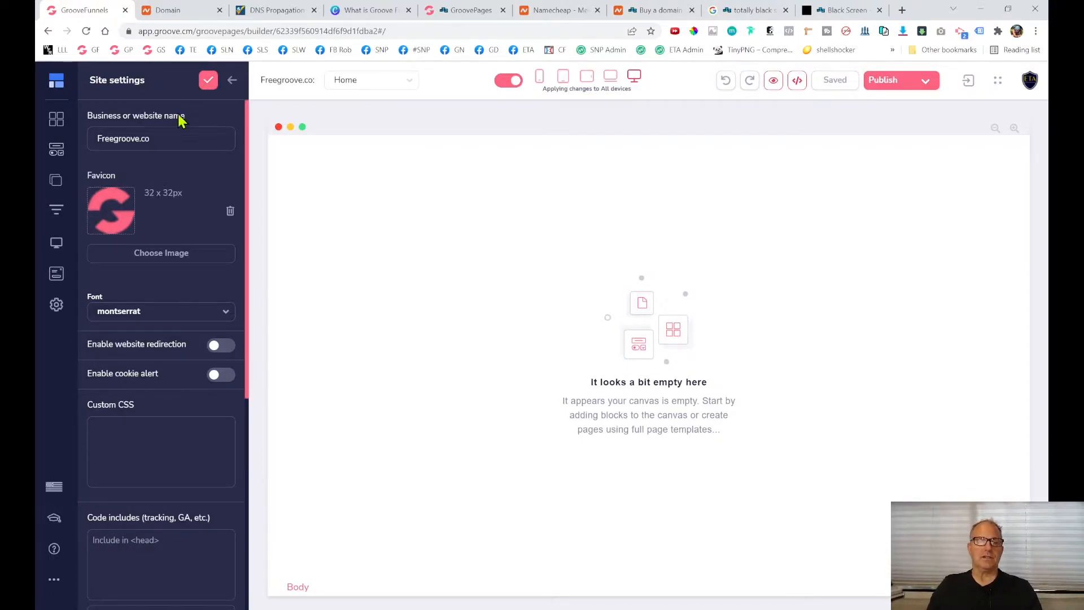
scroll(178, 388, "down", 1)
scroll(178, 388, "up", 1)
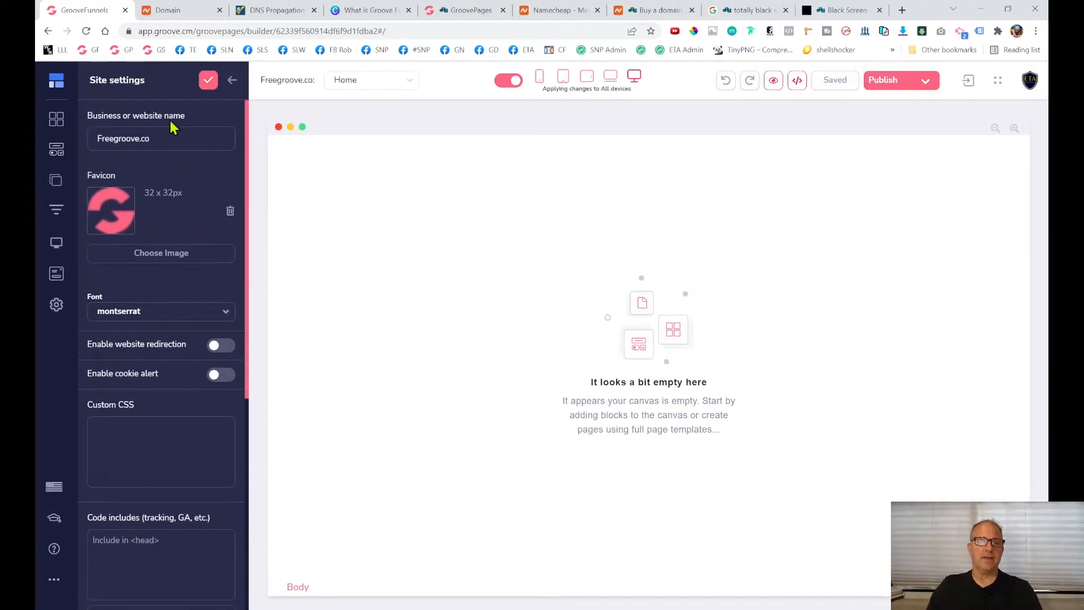
left_click(209, 82)
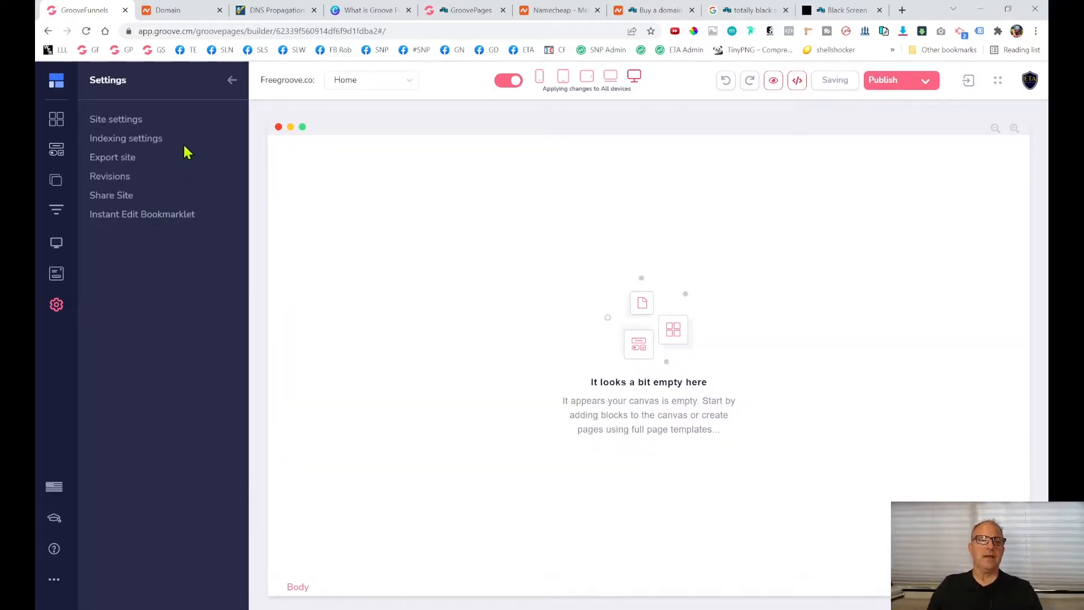
In the indexing settings, turn on the option not to publish robots.txt and sitemap.xml, turn it off again and return to the settings list.
left_click(111, 145)
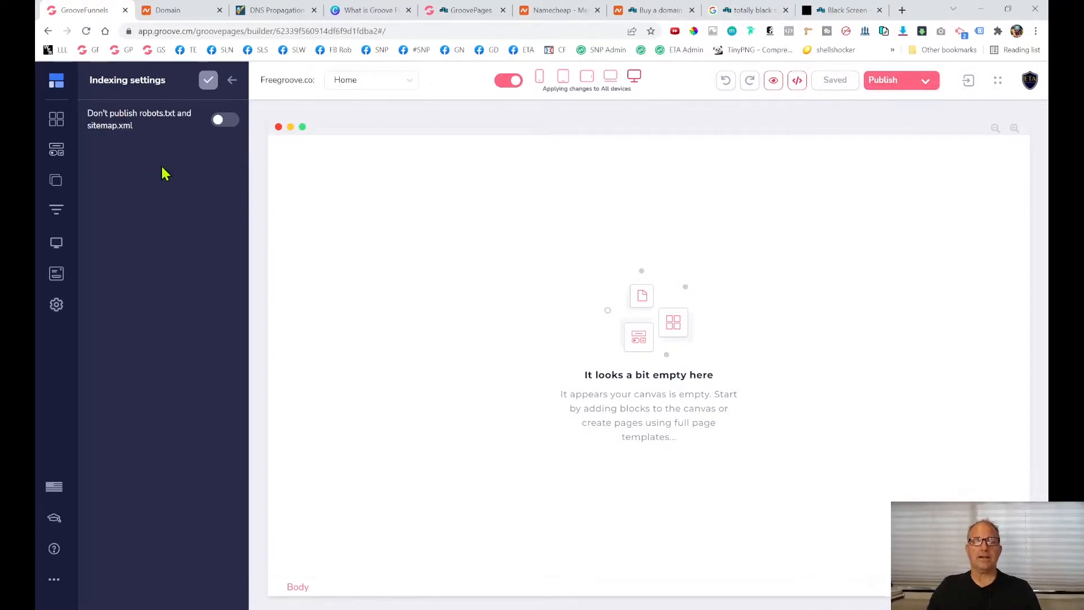
left_click(230, 123)
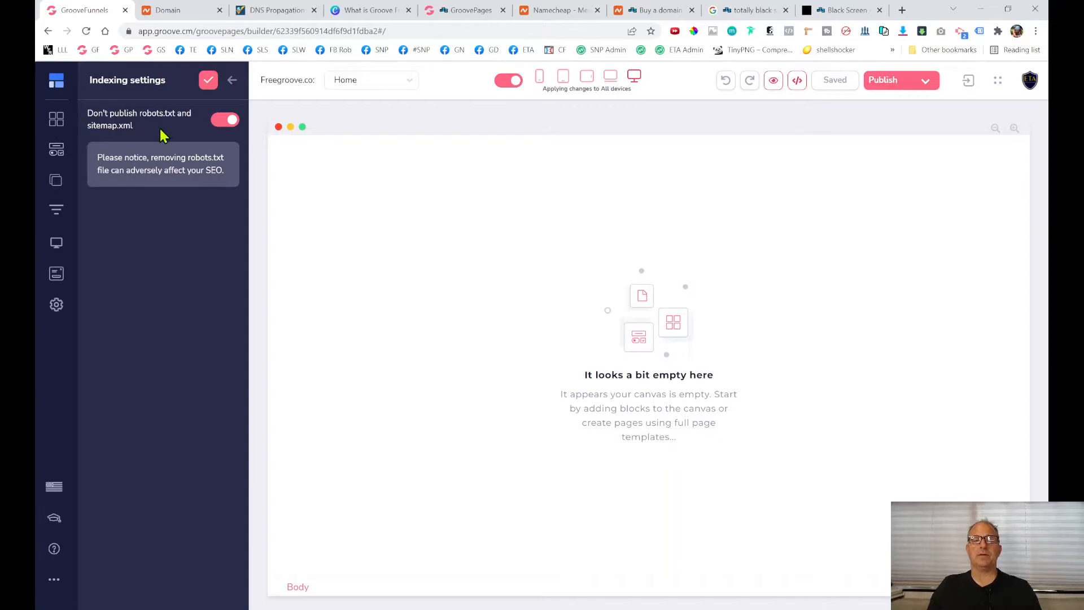
left_click(219, 123)
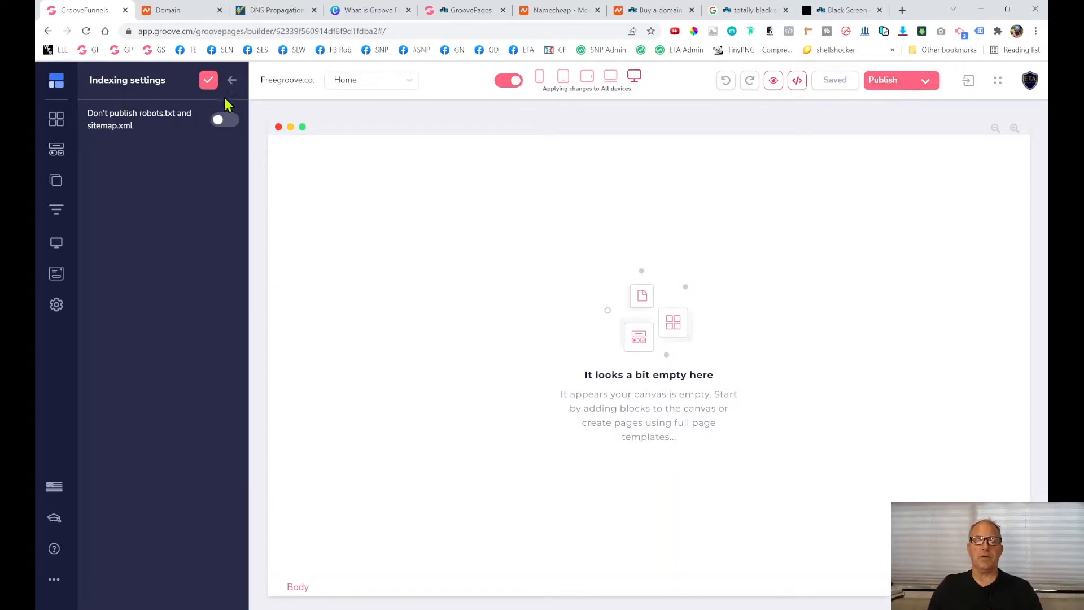
left_click(232, 80)
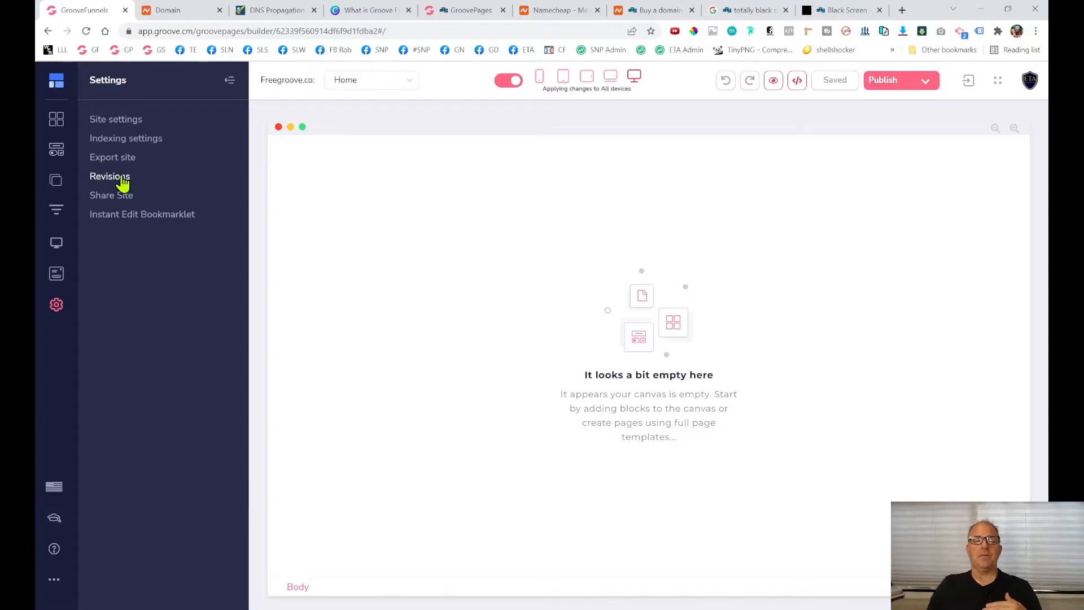
Add a share link for the site and exit the share links dialog.
left_click(122, 180)
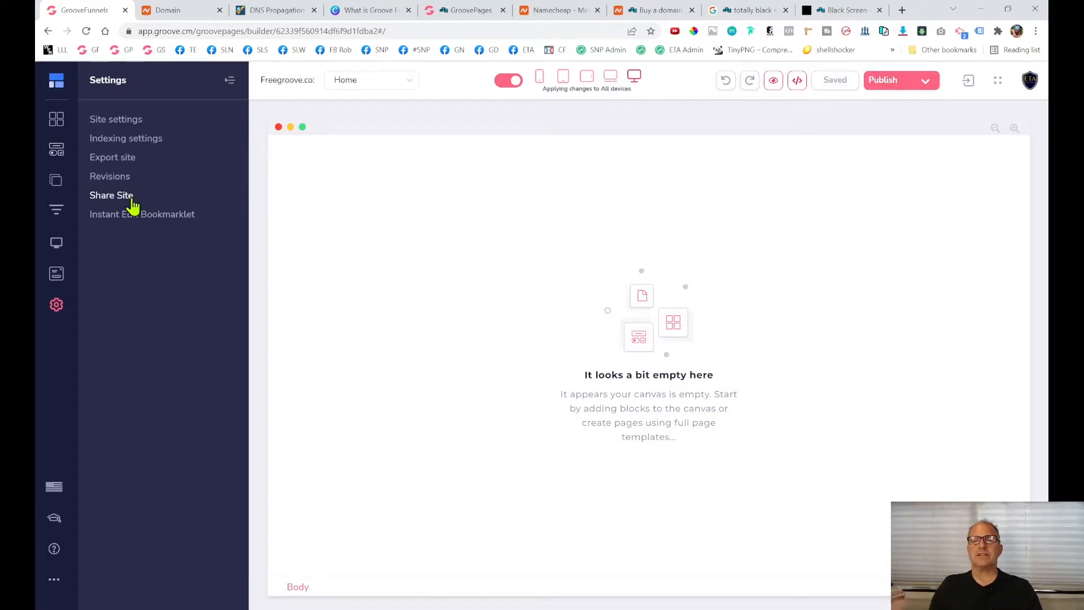
left_click(111, 196)
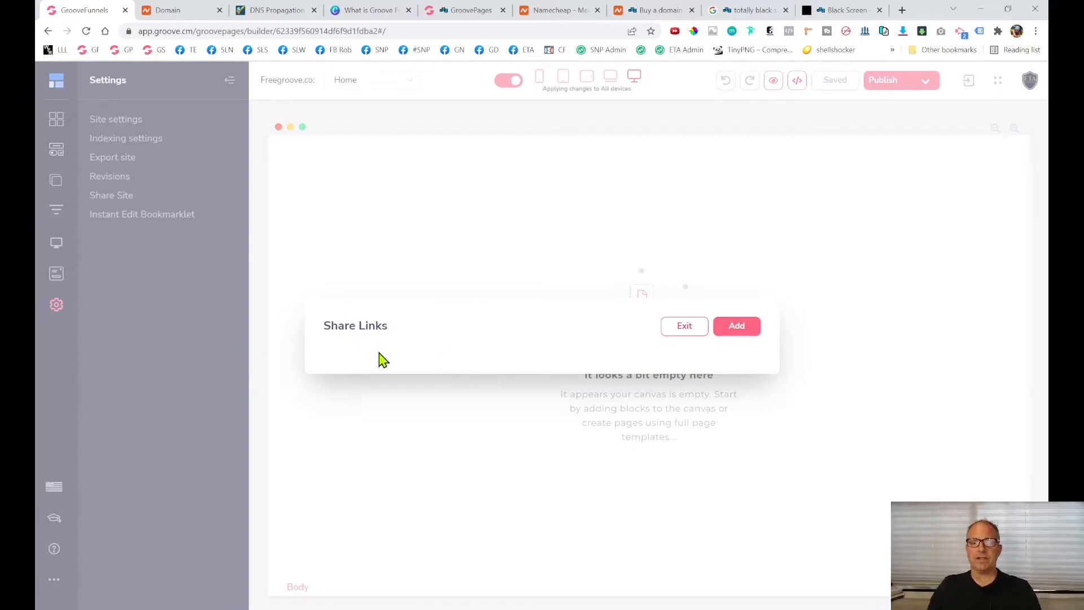
left_click(732, 326)
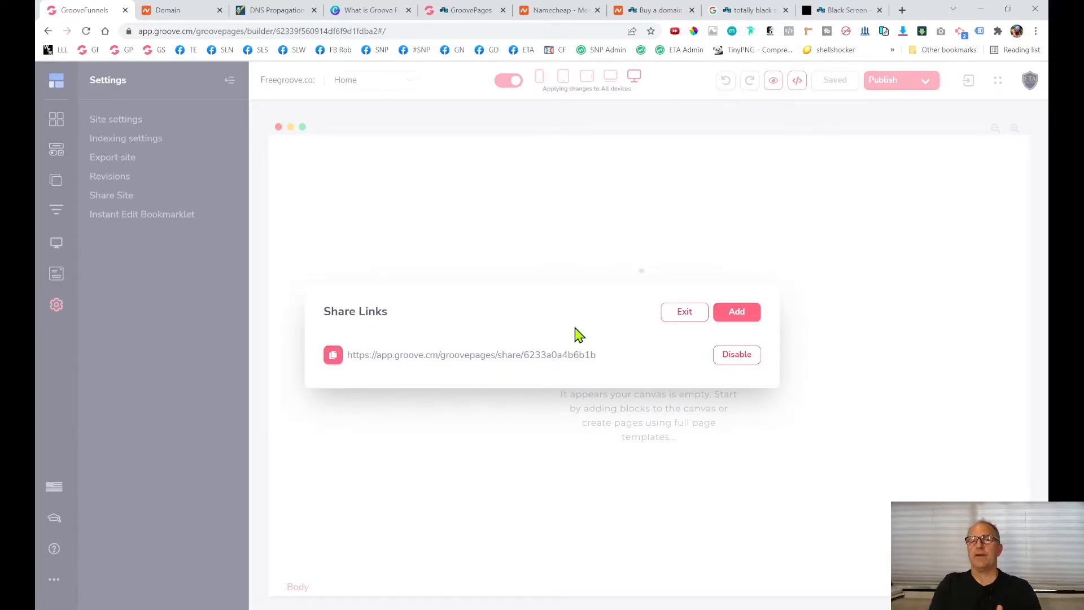
left_click(683, 313)
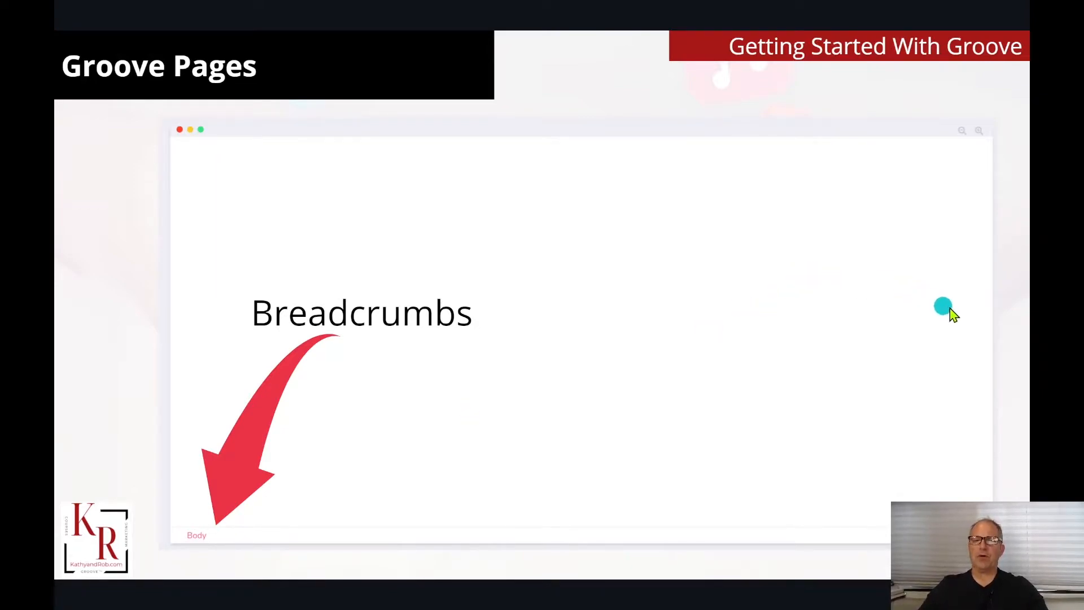
left_click(963, 313)
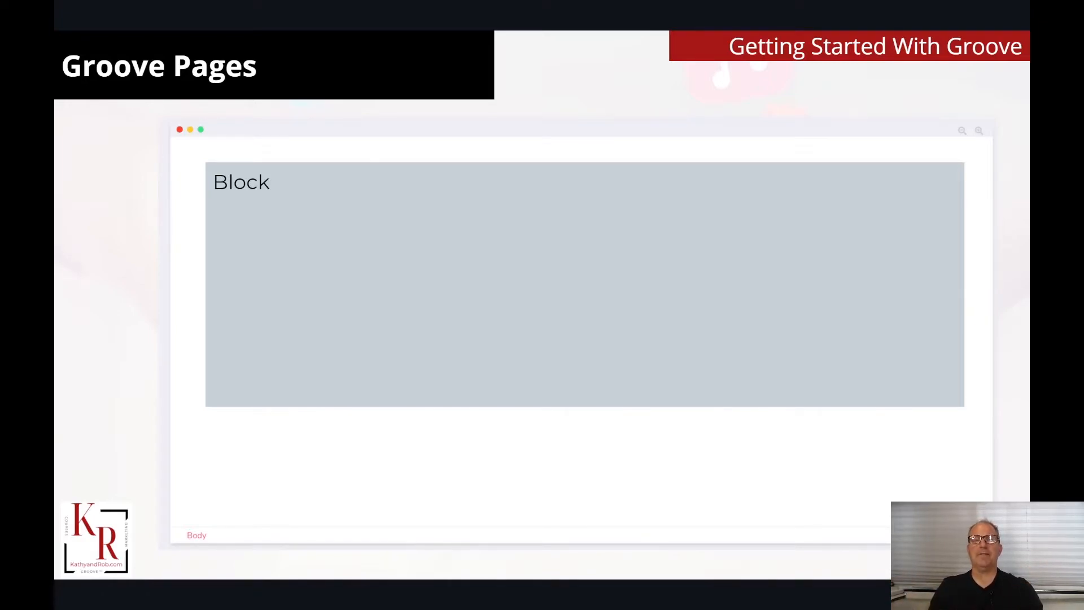
left_click(960, 312)
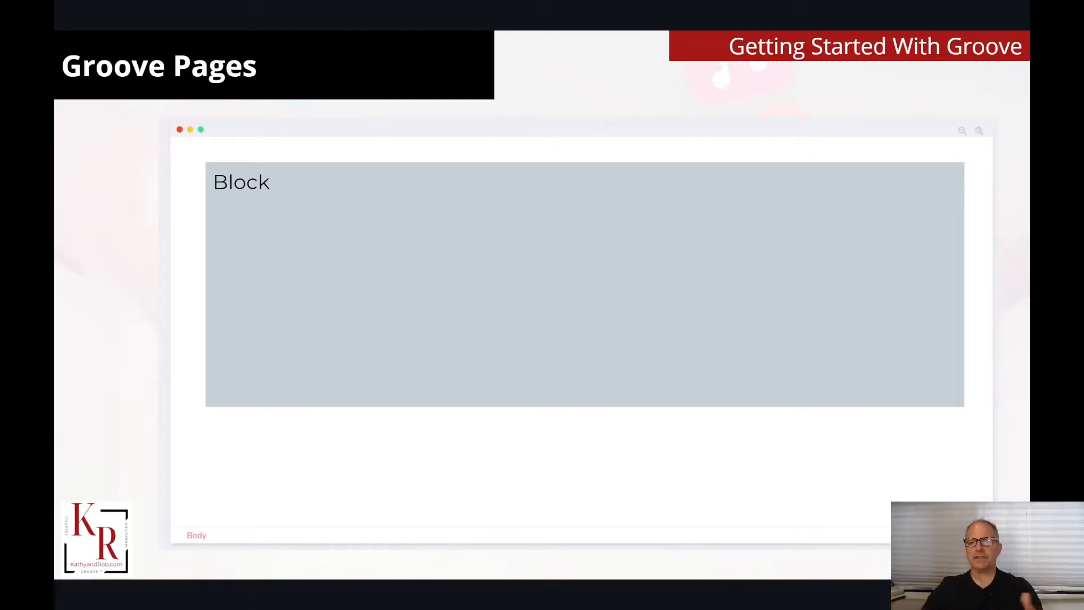
left_click(974, 339)
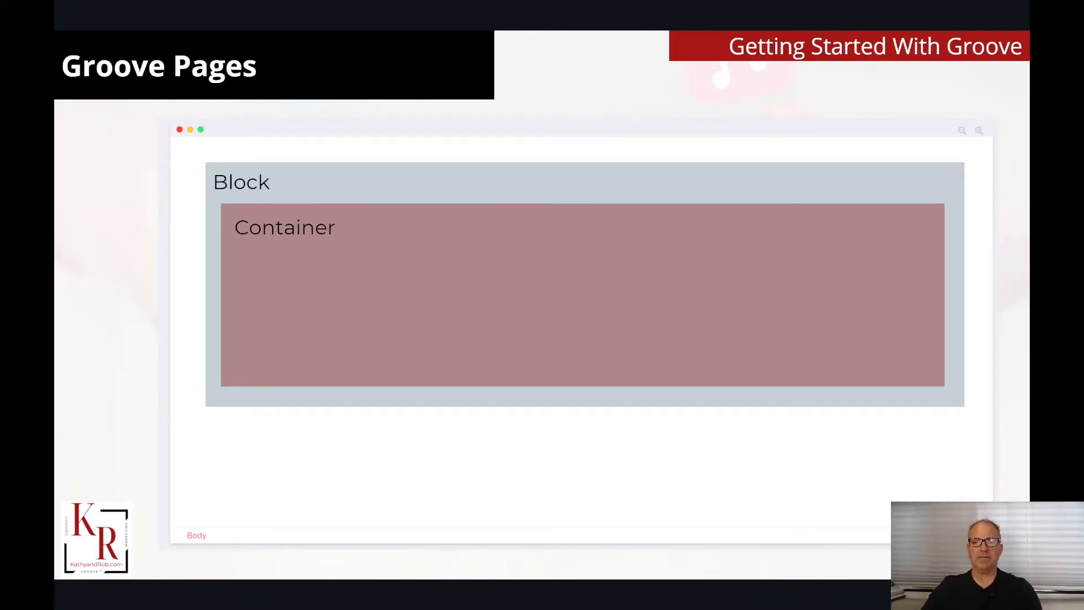
left_click(971, 339)
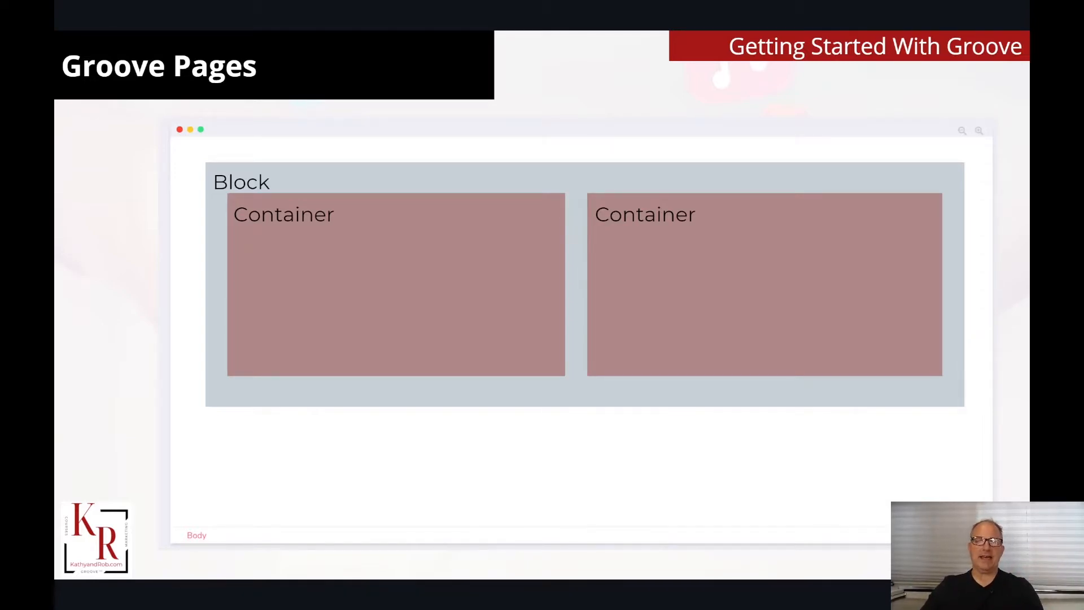
left_click(955, 357)
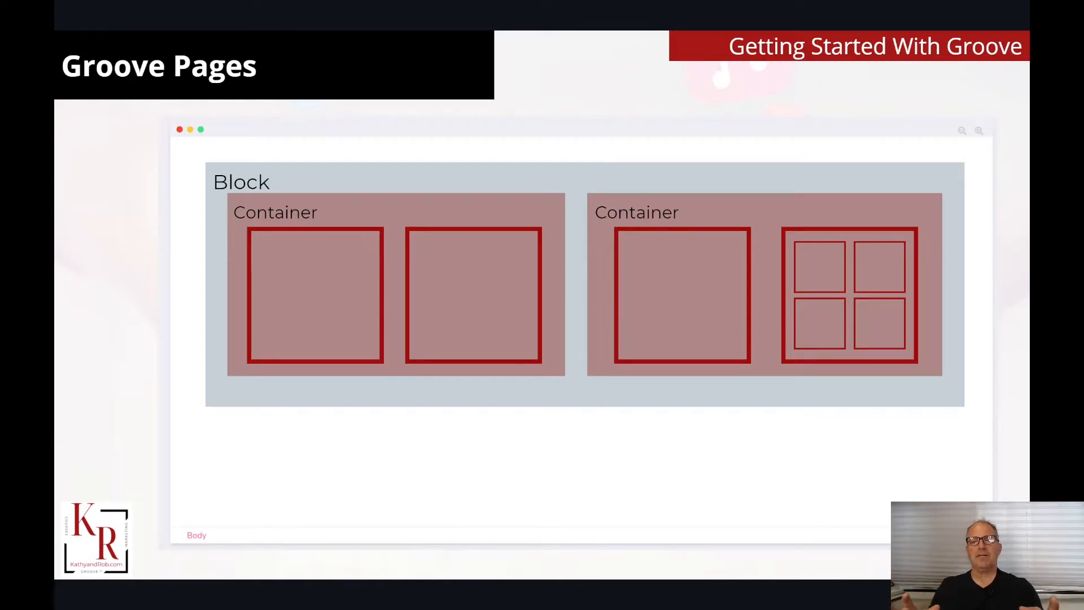
left_click(978, 349)
left_click(979, 350)
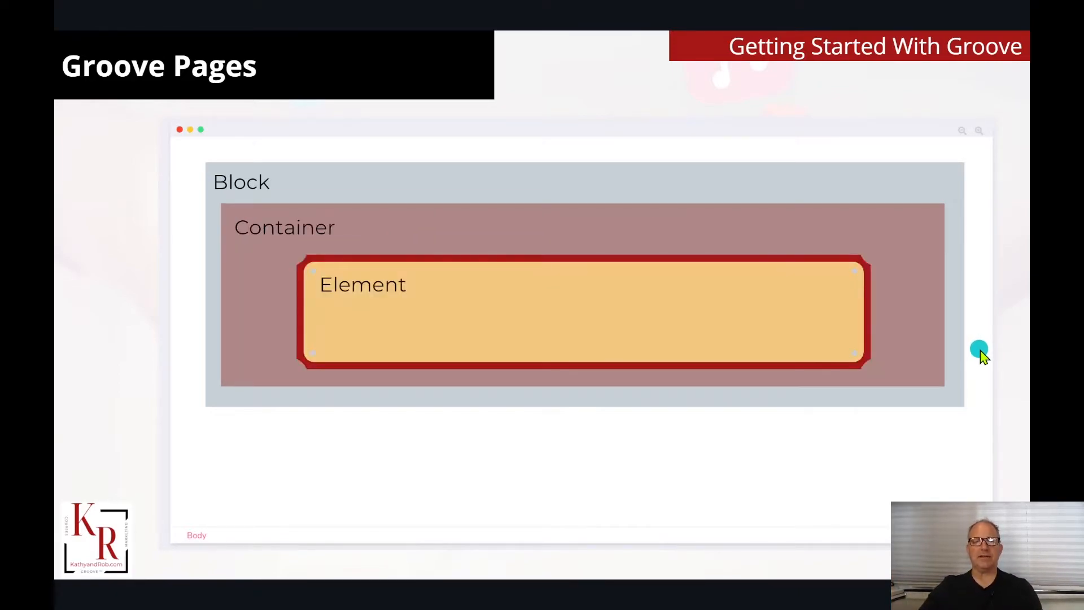
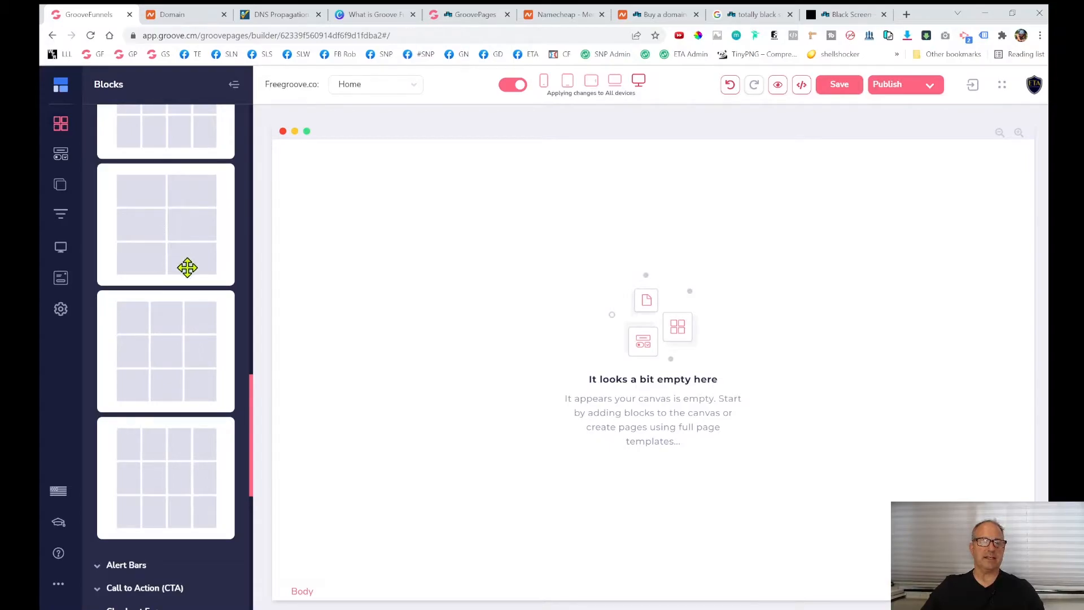
Browse the Designer block templates in the Empty blocks, Alert Bars and Call to Action (CTA) categories.
scroll(196, 363, "down", 4)
scroll(195, 367, "up", 5)
scroll(190, 356, "up", 8)
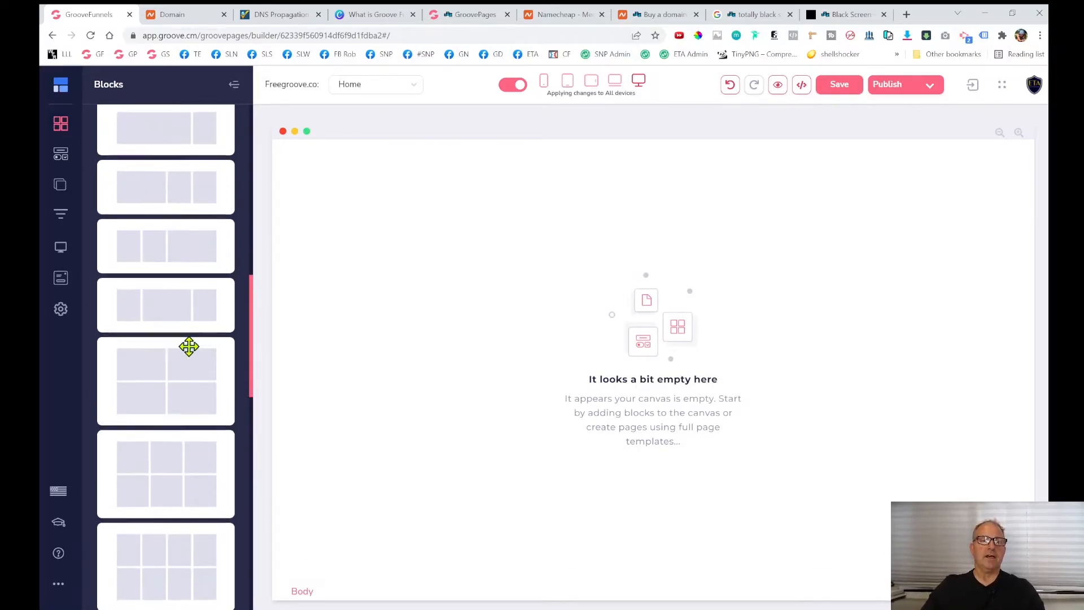
left_click(135, 167)
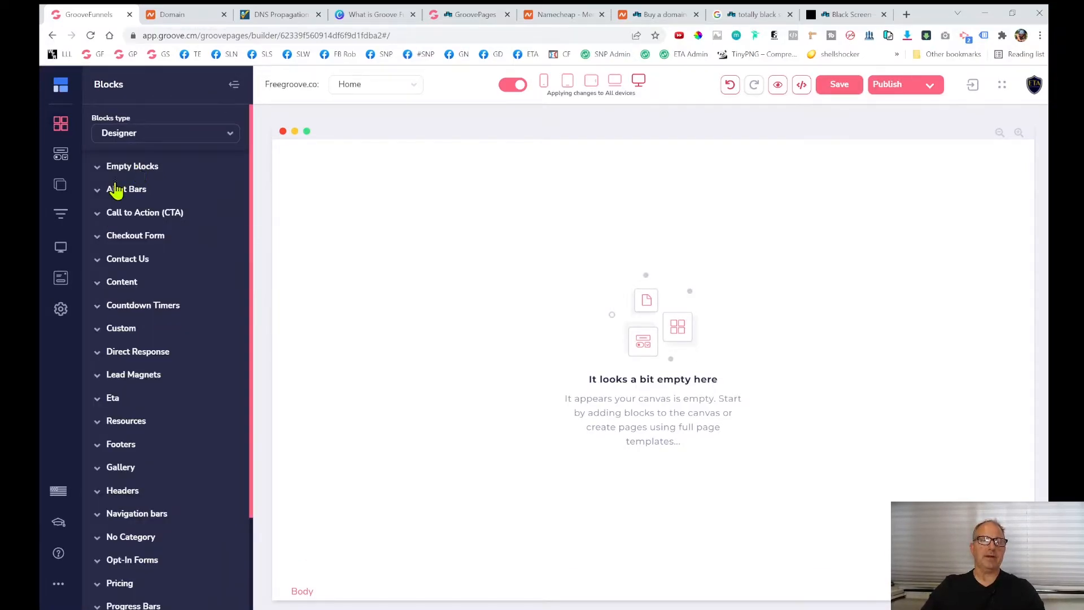
left_click(130, 191)
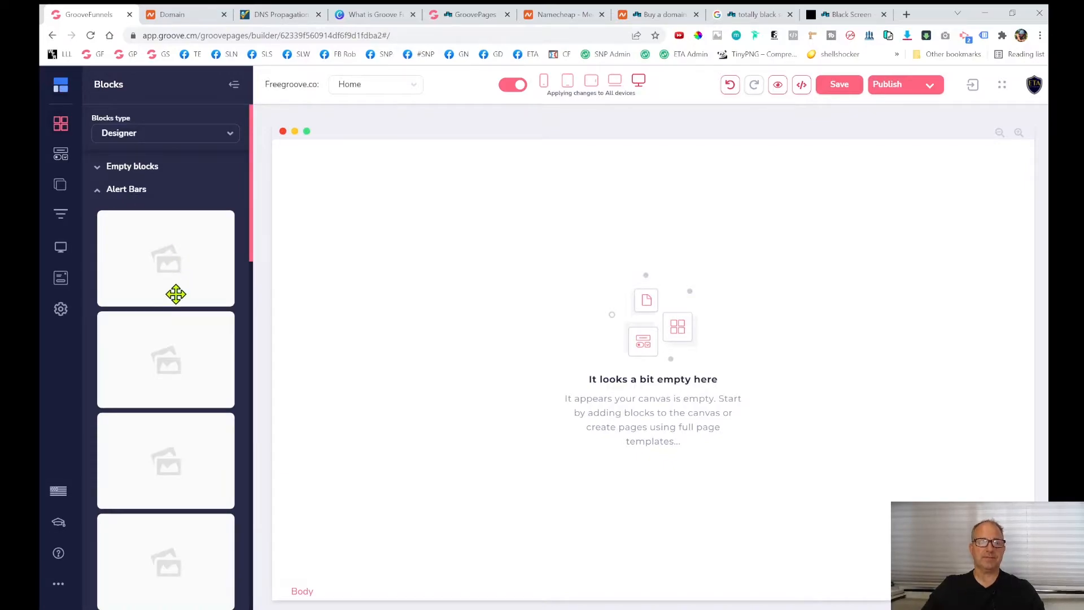
scroll(184, 345, "down", 5)
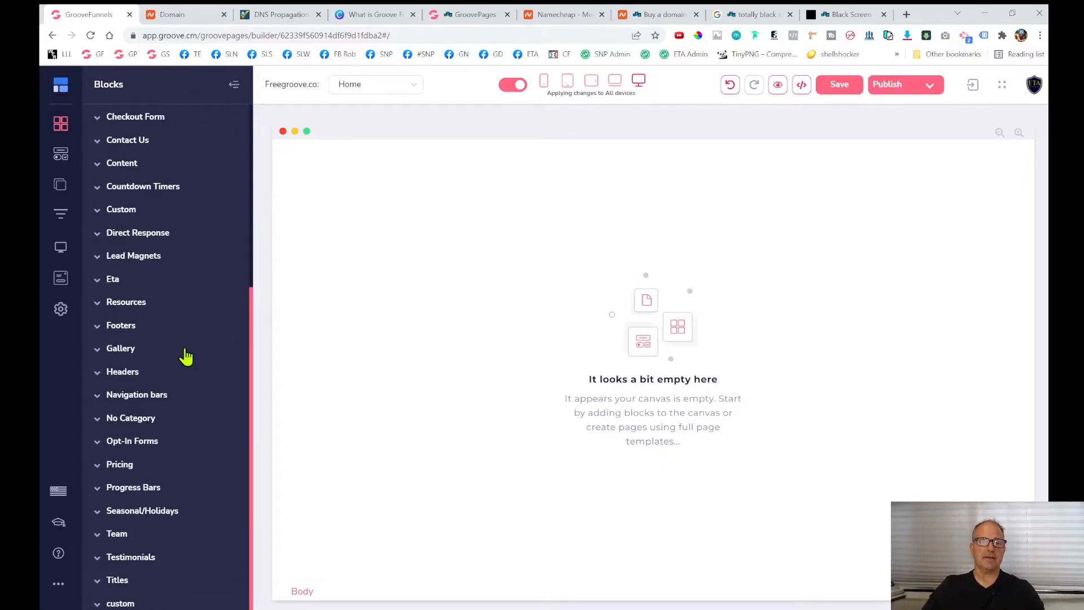
scroll(184, 355, "up", 5)
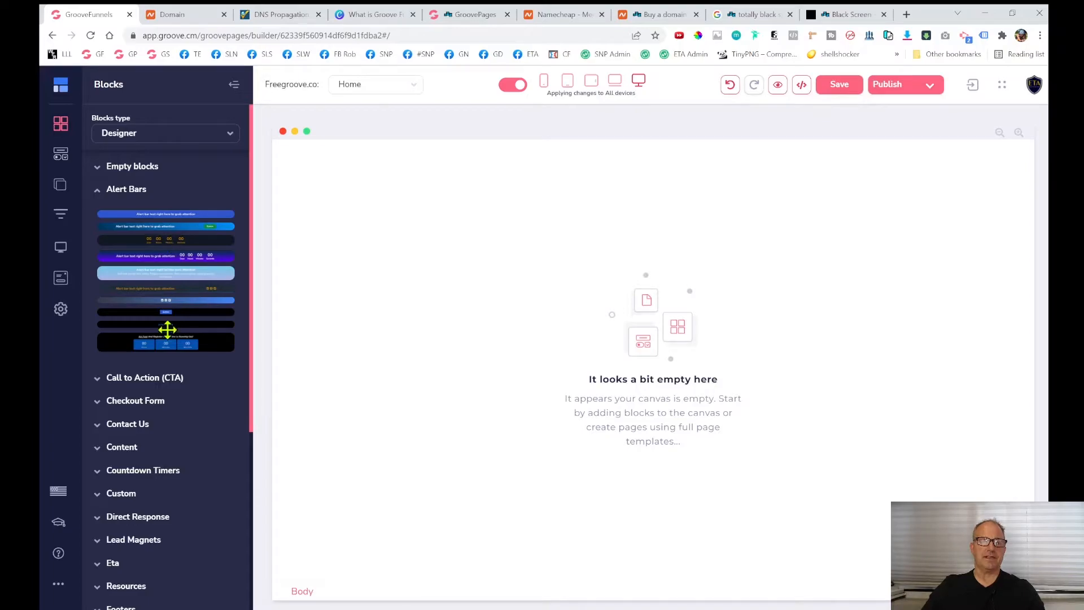
left_click(164, 379)
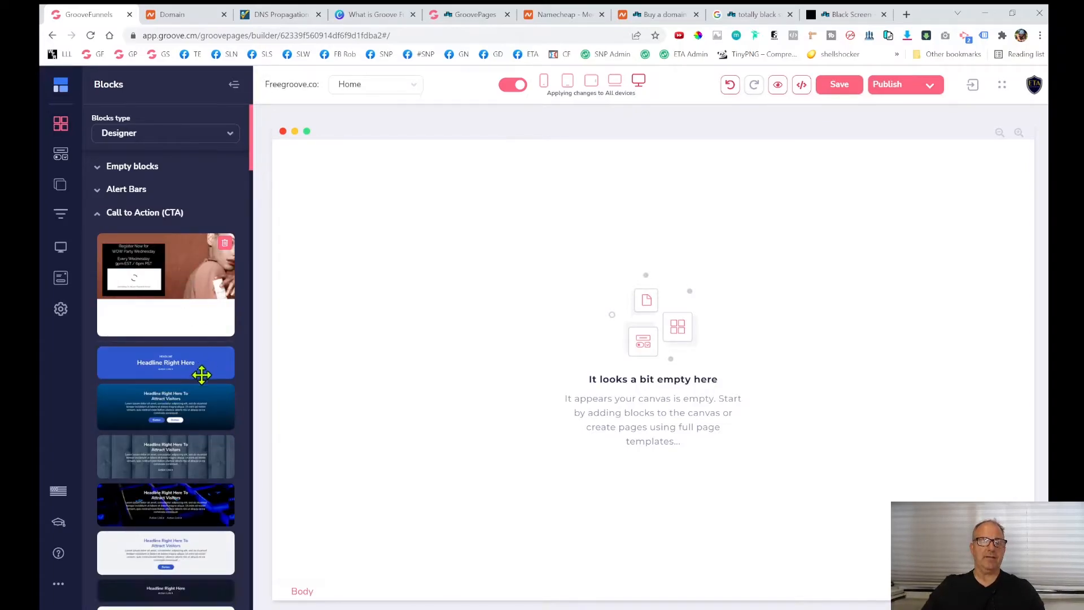
scroll(192, 361, "down", 4)
scroll(190, 333, "down", 10)
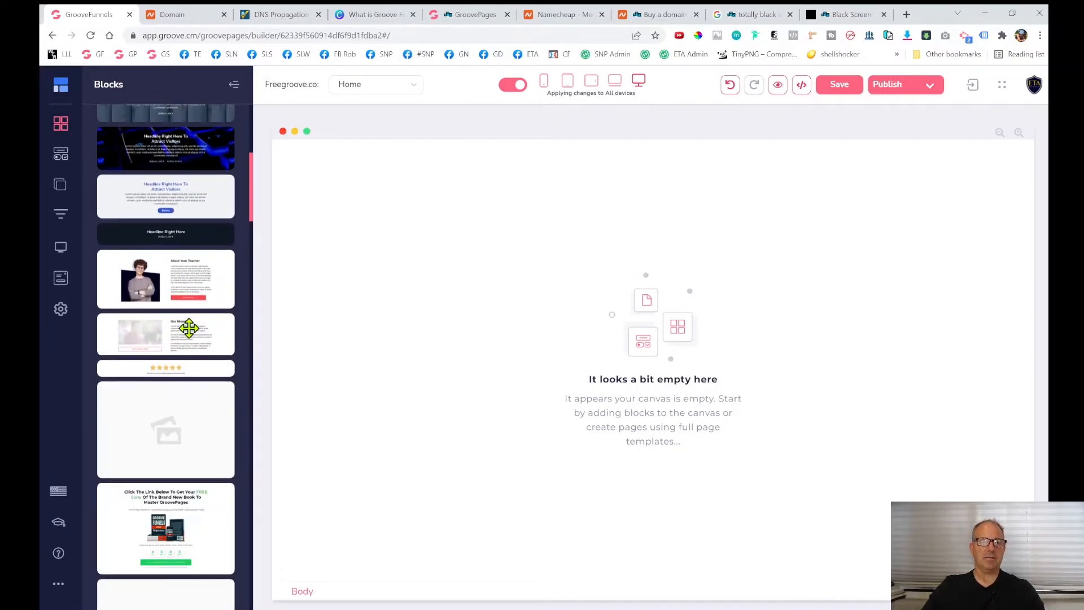
scroll(190, 339, "down", 10)
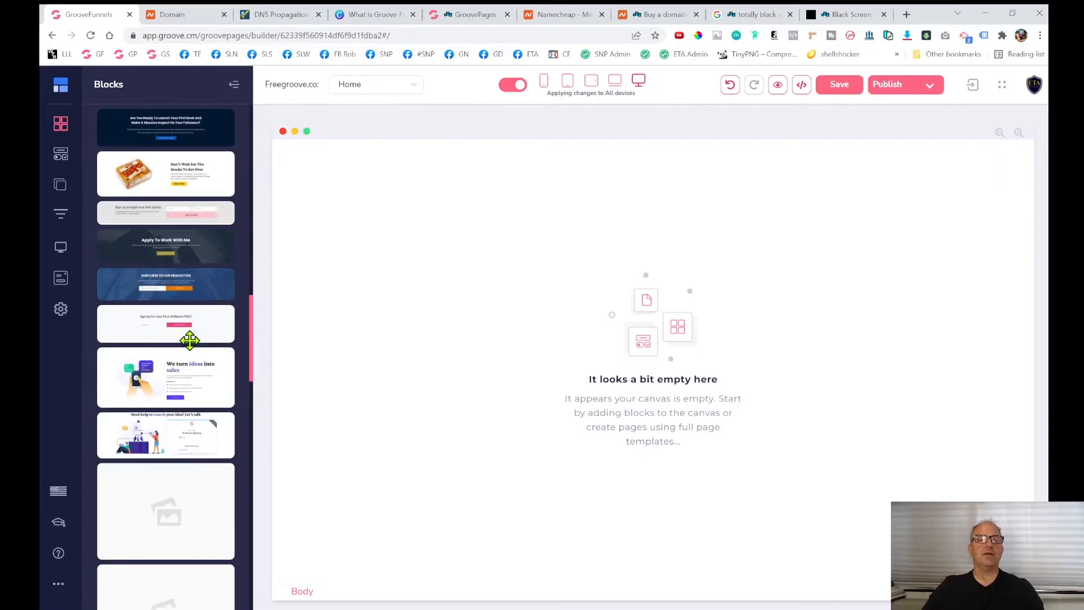
scroll(190, 339, "up", 20)
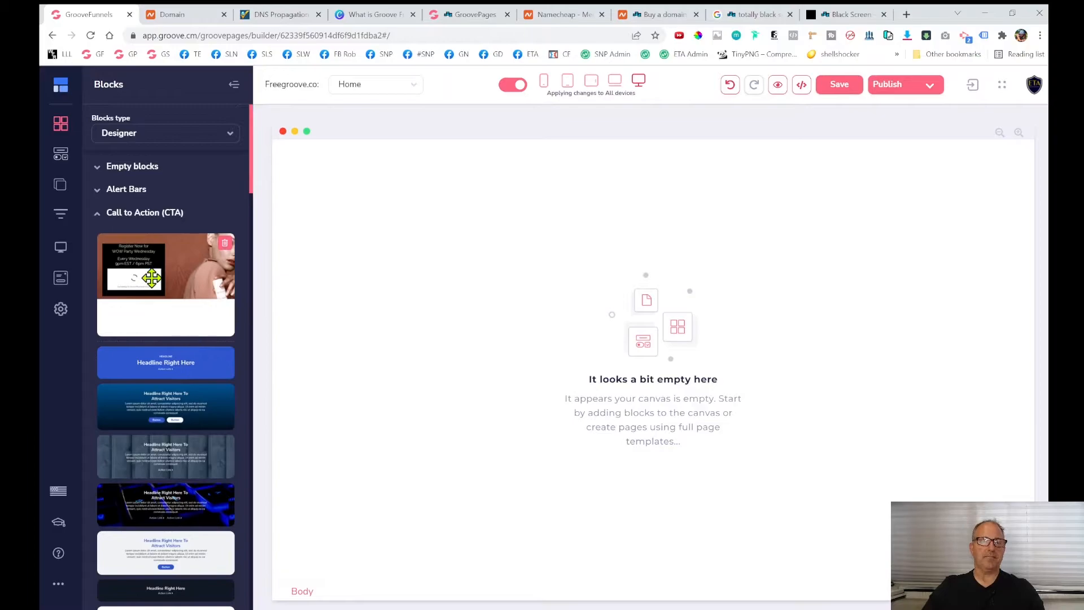
left_click(133, 214)
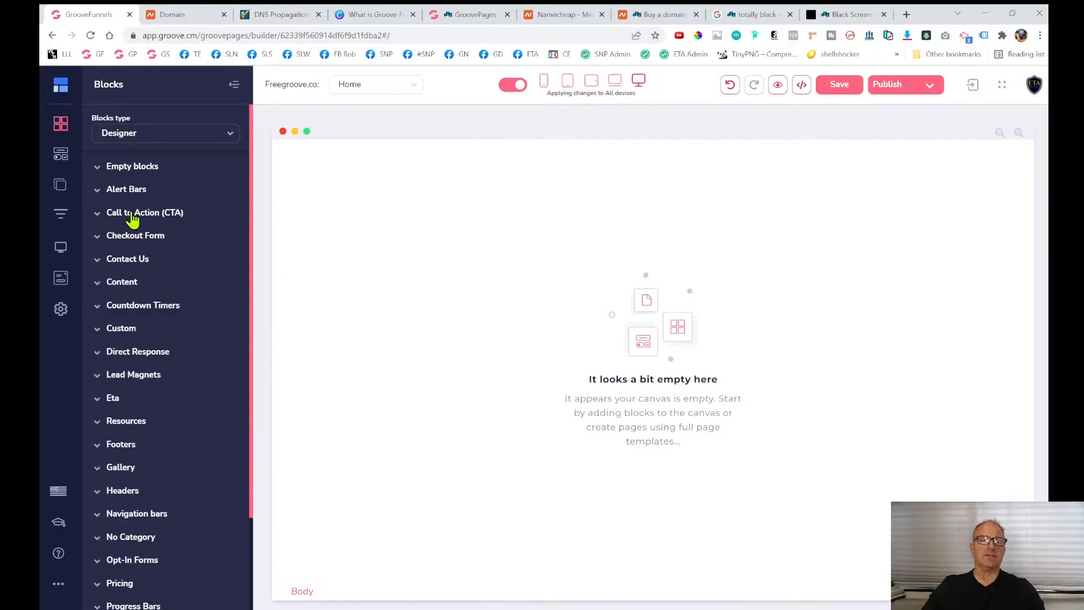
Add an Empty container block to the blank Home page, and select the container and its parent block.
left_click(133, 169)
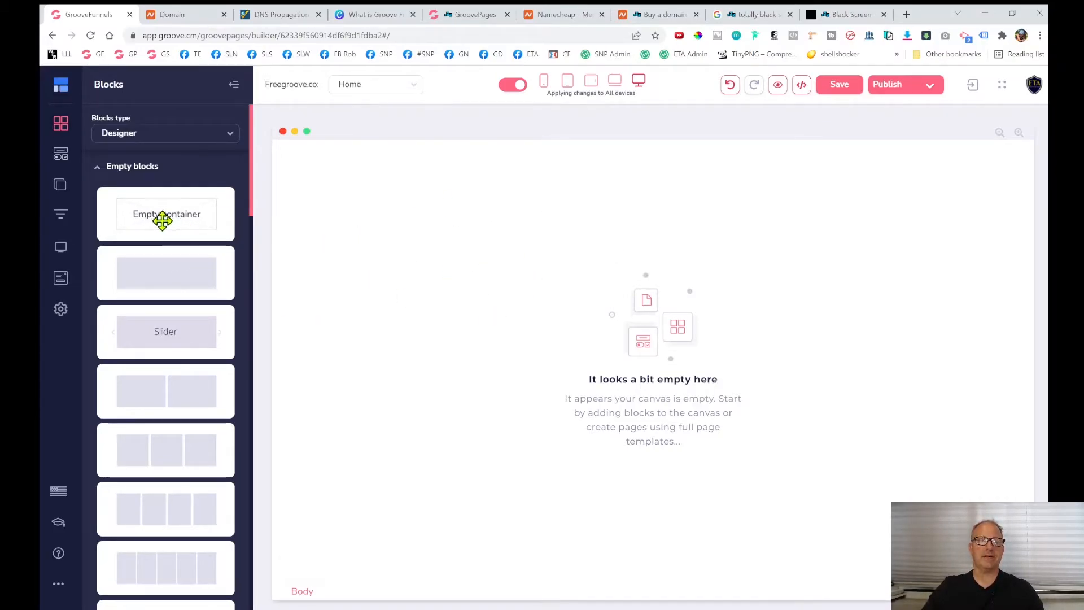
left_click_drag(149, 219, 430, 198)
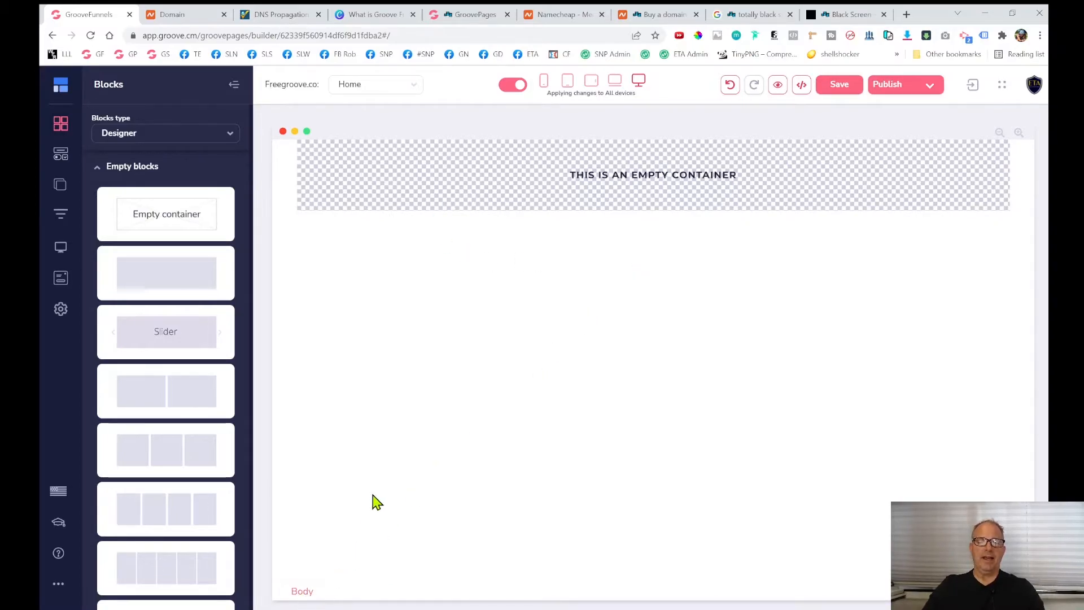
left_click(598, 182)
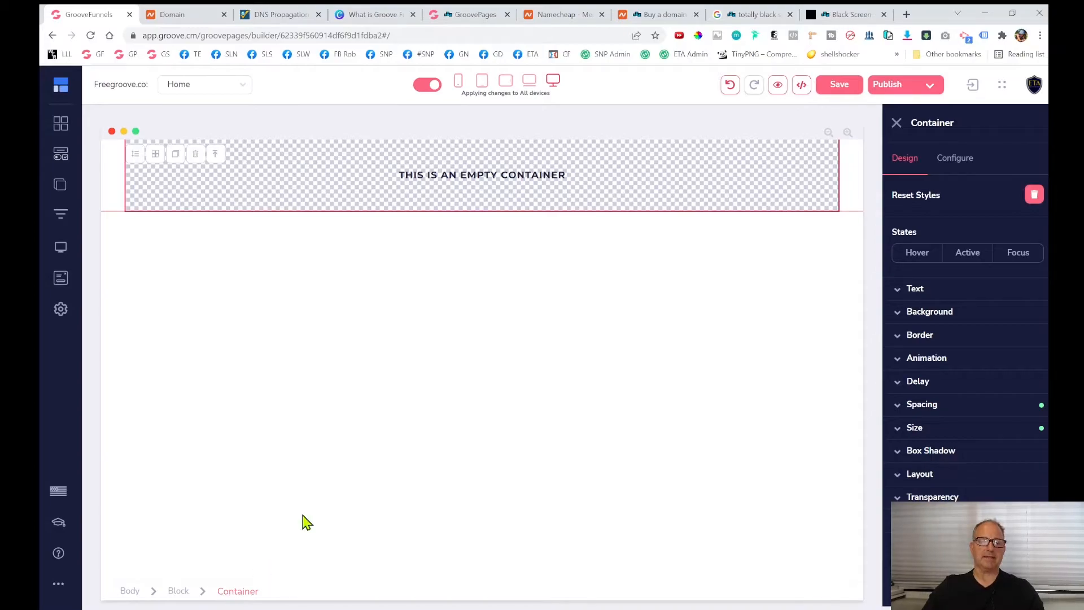
left_click(215, 155)
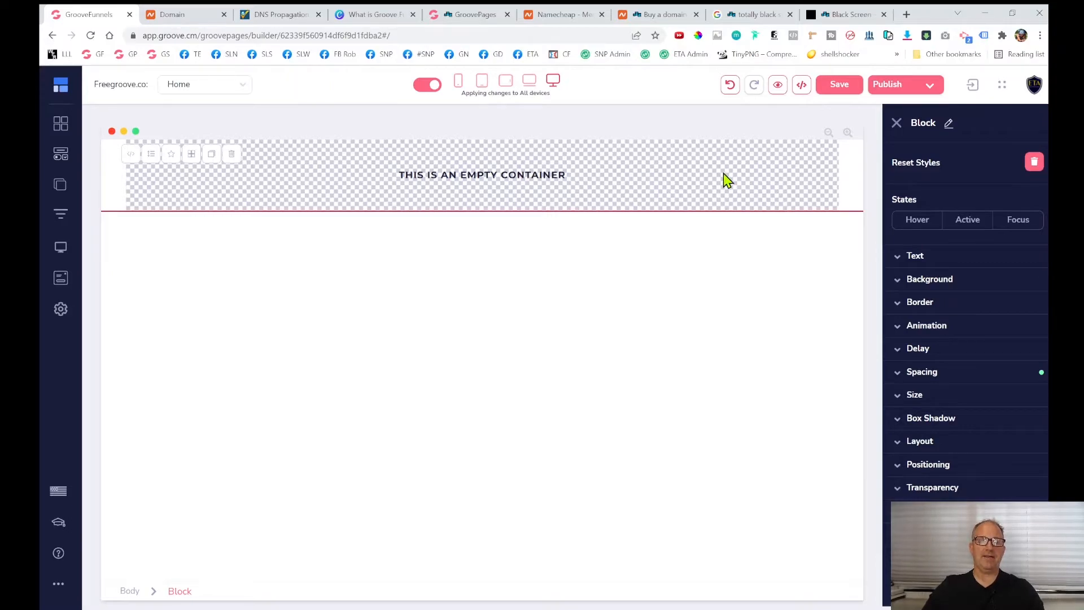
Add a Container element inside the empty container, try selecting the outer and inner containers, and delete the nested one.
left_click(59, 157)
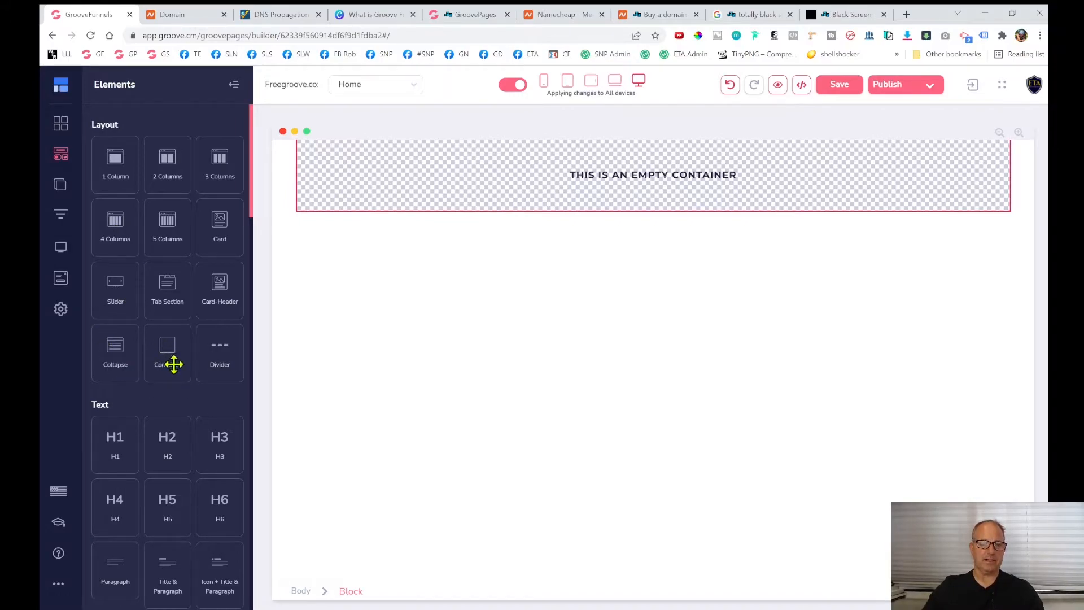
left_click_drag(170, 356, 421, 179)
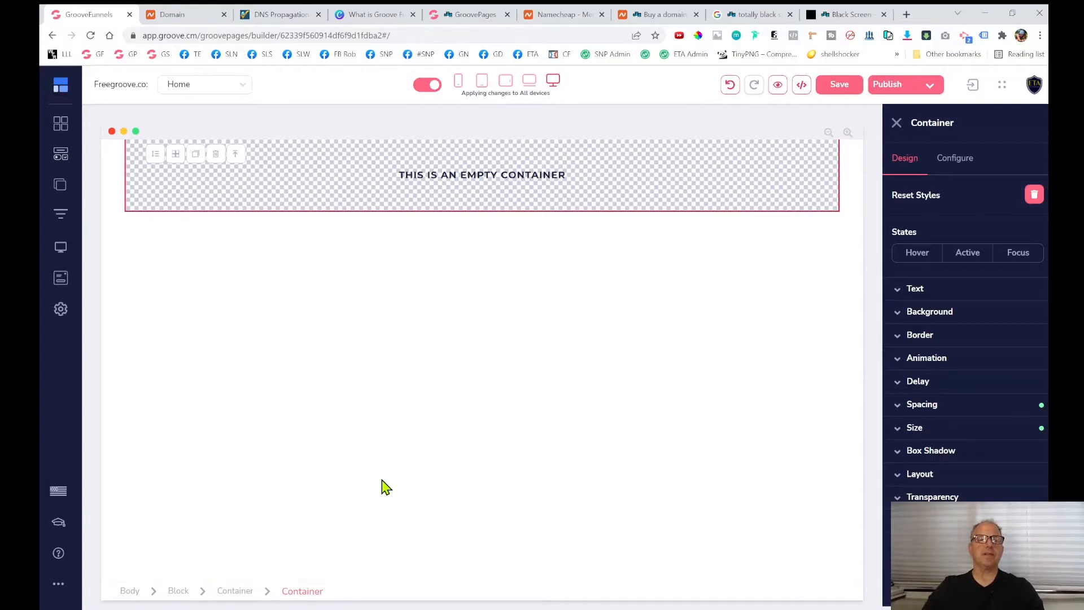
left_click(237, 158)
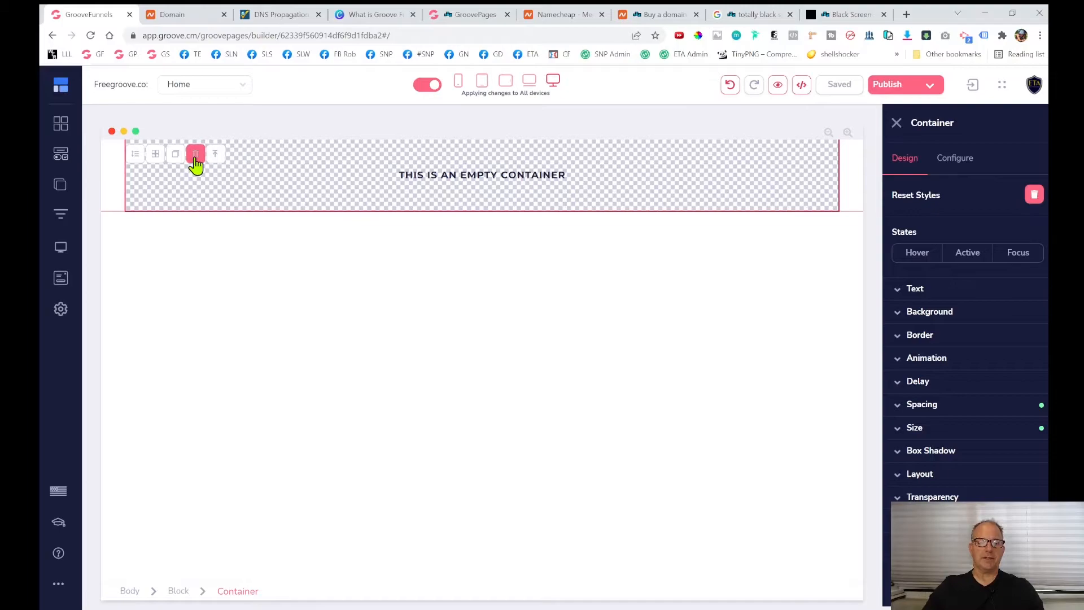
left_click(411, 173)
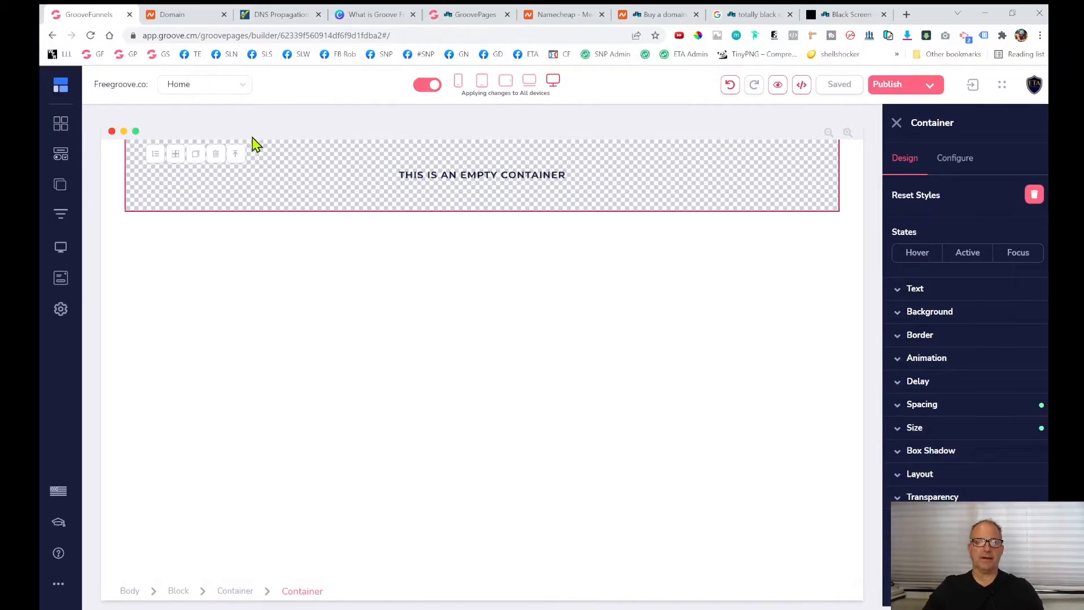
left_click(216, 157)
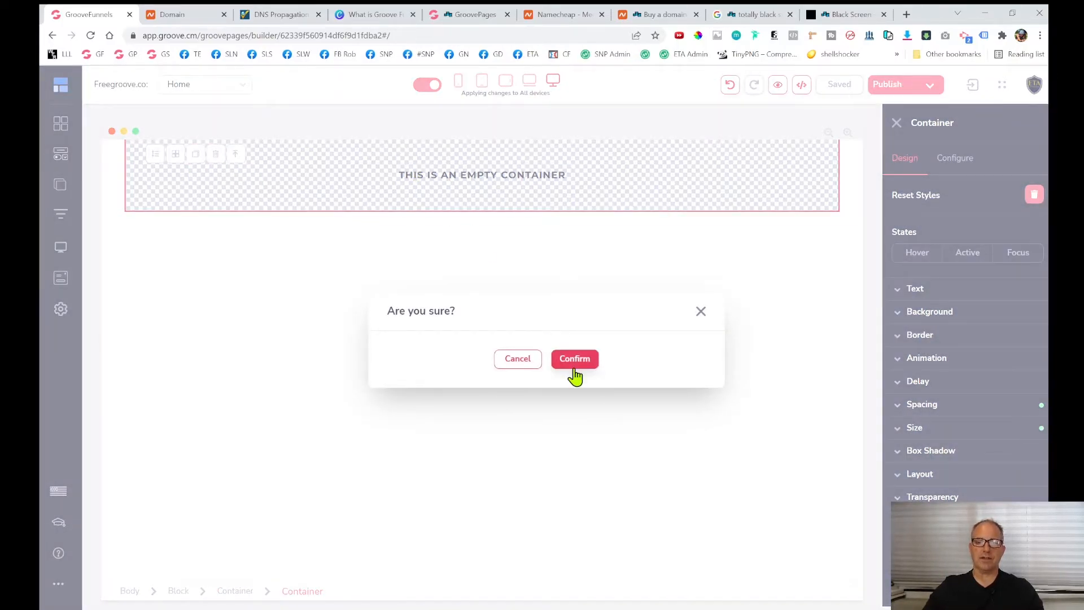
left_click(574, 359)
Delete the remaining empty container so the Home page canvas is blank.
left_click(316, 173)
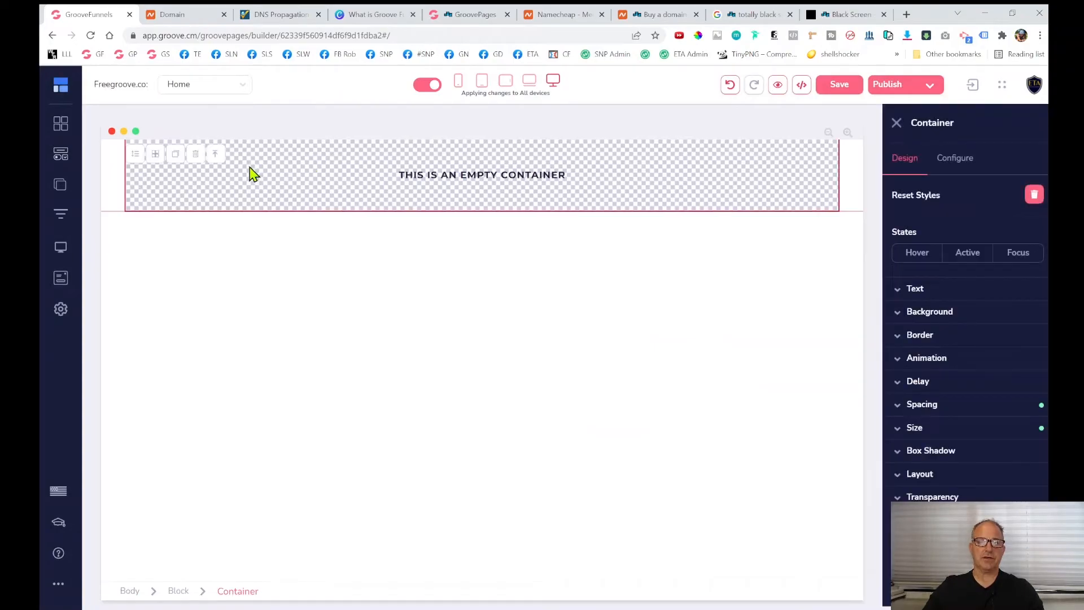
left_click(195, 155)
left_click(576, 360)
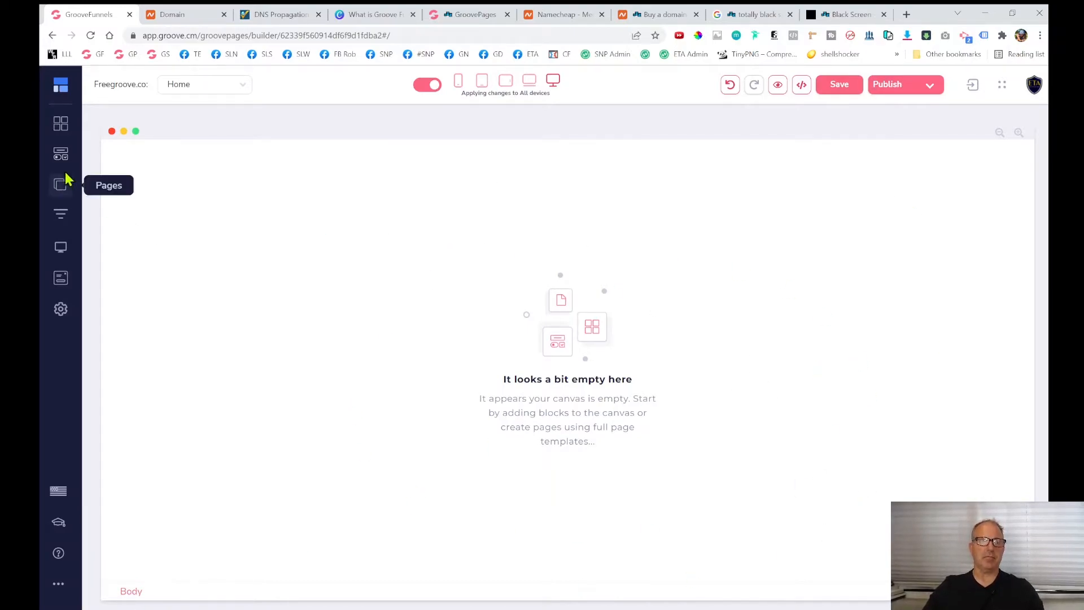
Add an Empty container block from the Designer Empty blocks to the Home page and select its container.
left_click(62, 127)
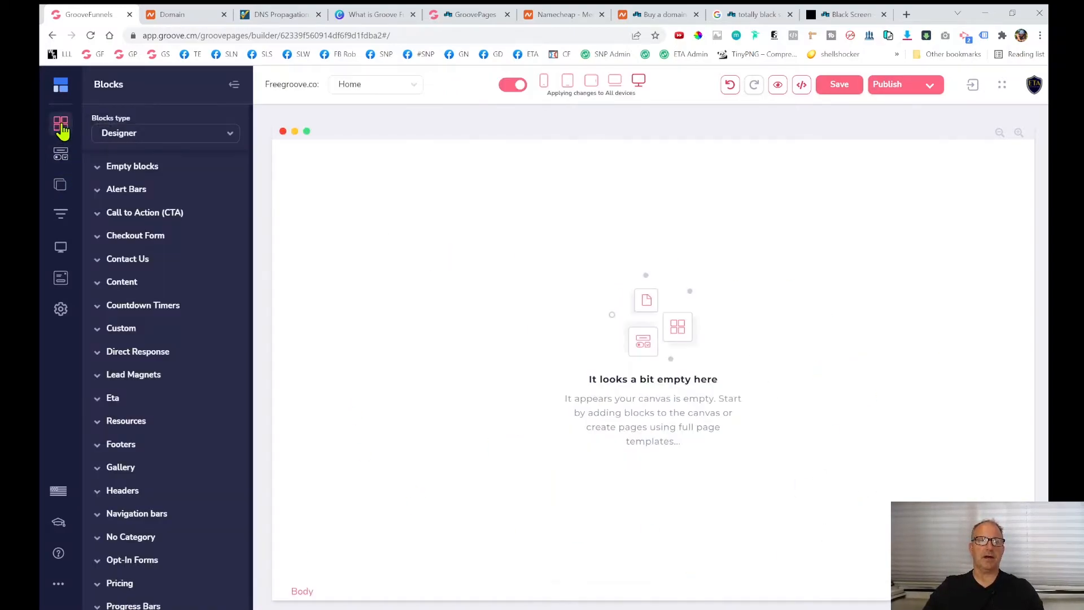
left_click(135, 169)
left_click_drag(167, 221, 476, 249)
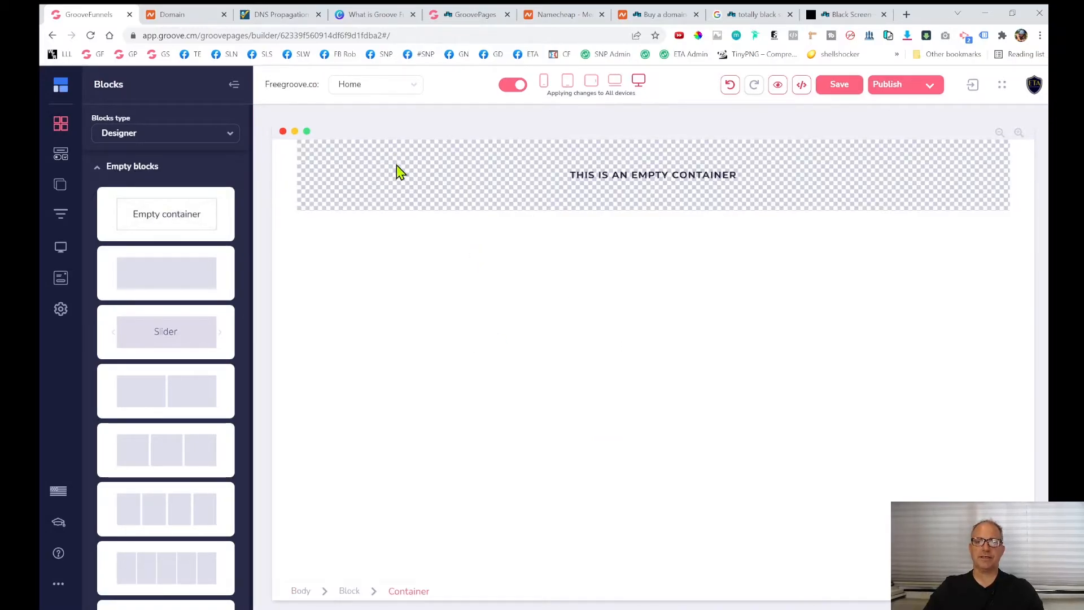
left_click(542, 179)
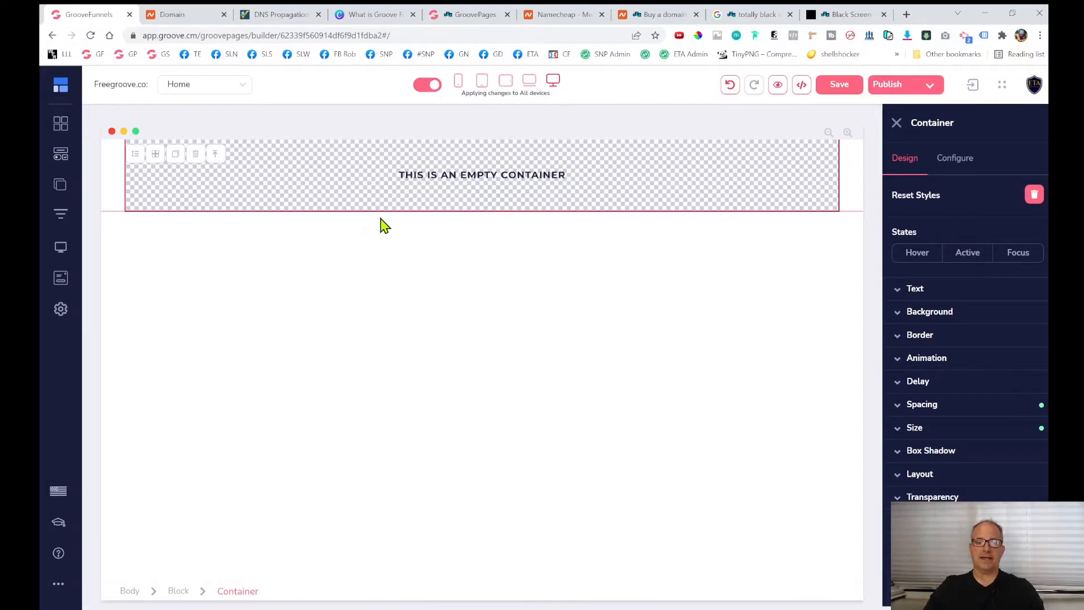
Set the parent block's background color to green #6EFF2A and save the page.
left_click(215, 156)
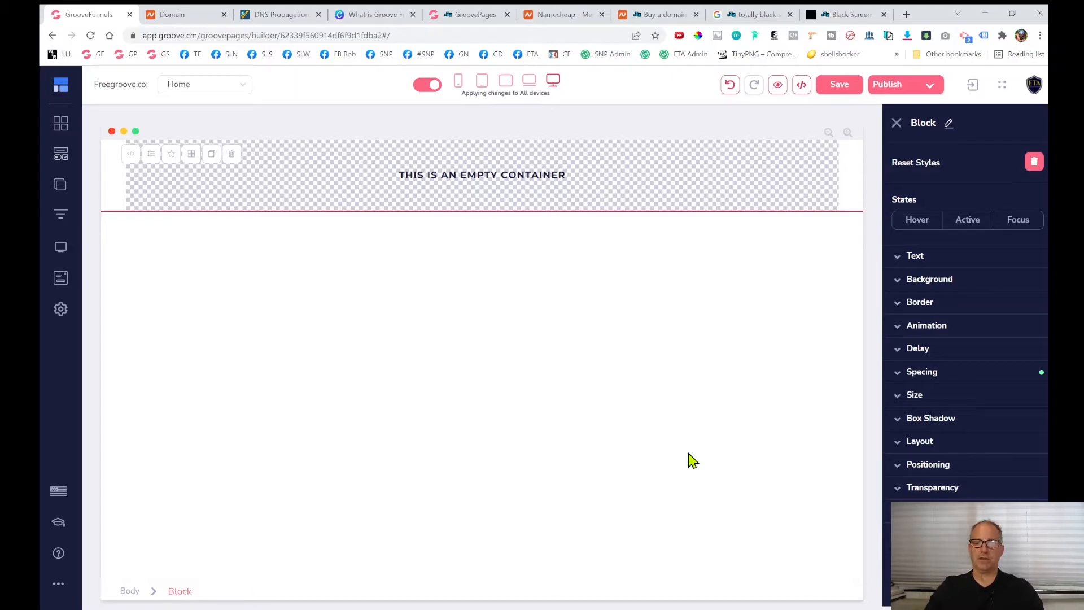
left_click(926, 282)
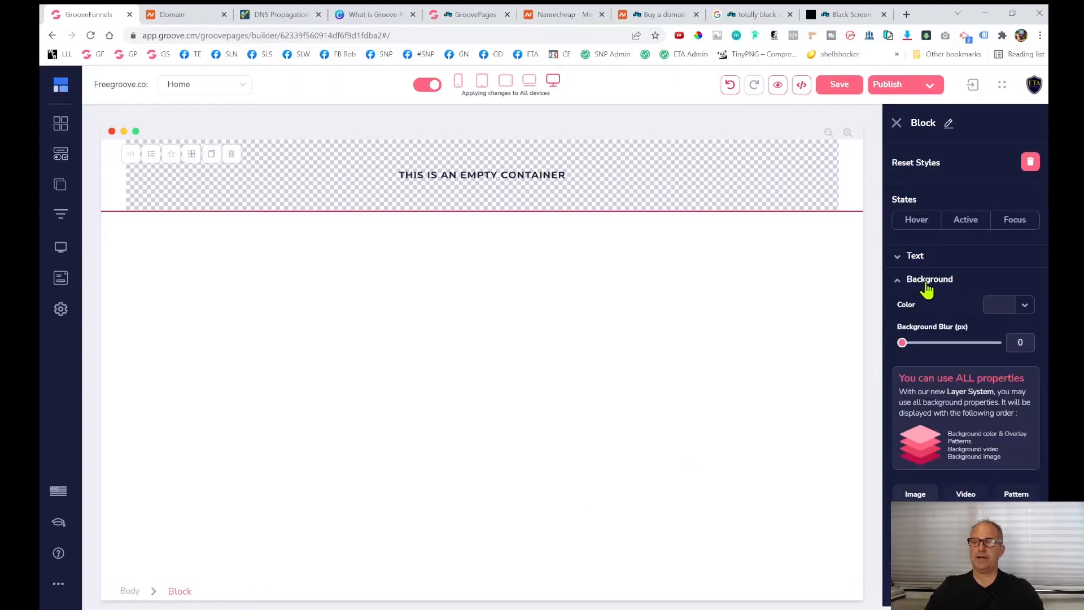
left_click(1025, 306)
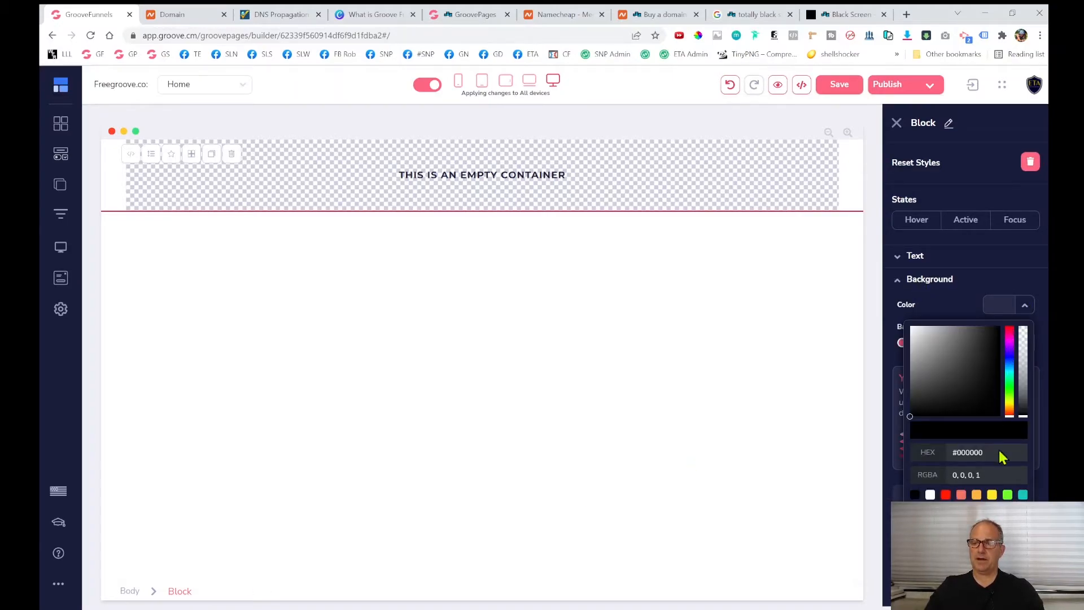
left_click(1008, 495)
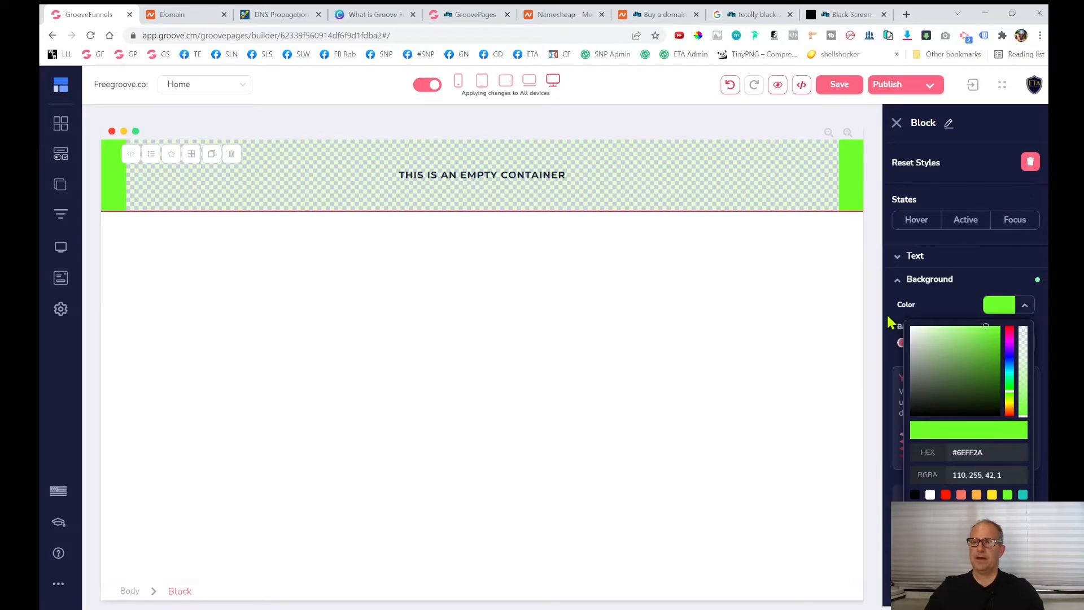
left_click(834, 85)
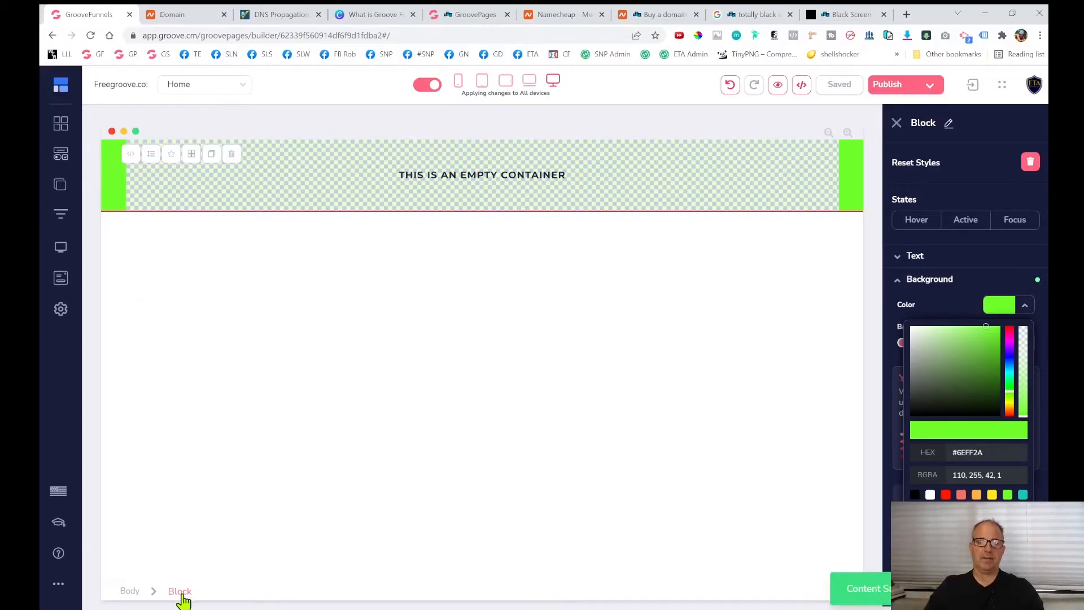
left_click(1023, 307)
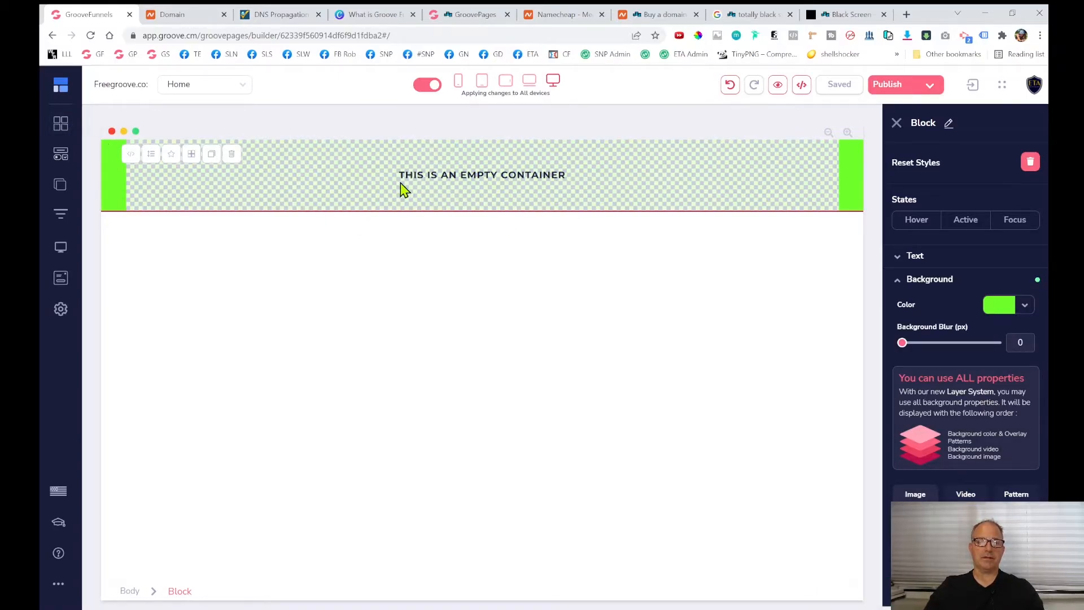
Set the background color of the empty container inside the green block to blue #2E81FF.
left_click(650, 190)
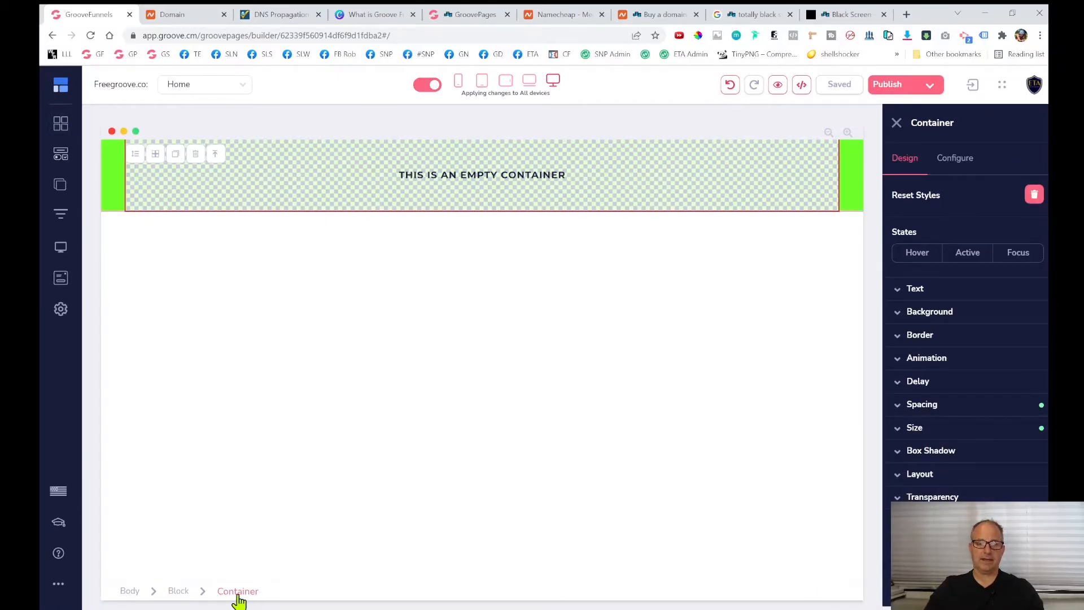
left_click(976, 314)
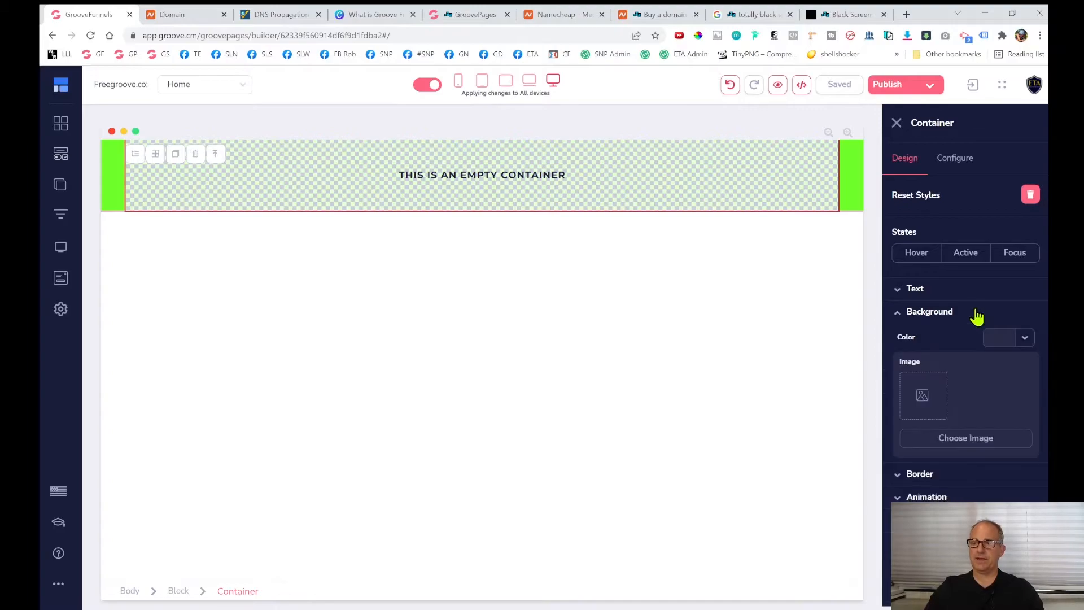
left_click(1025, 338)
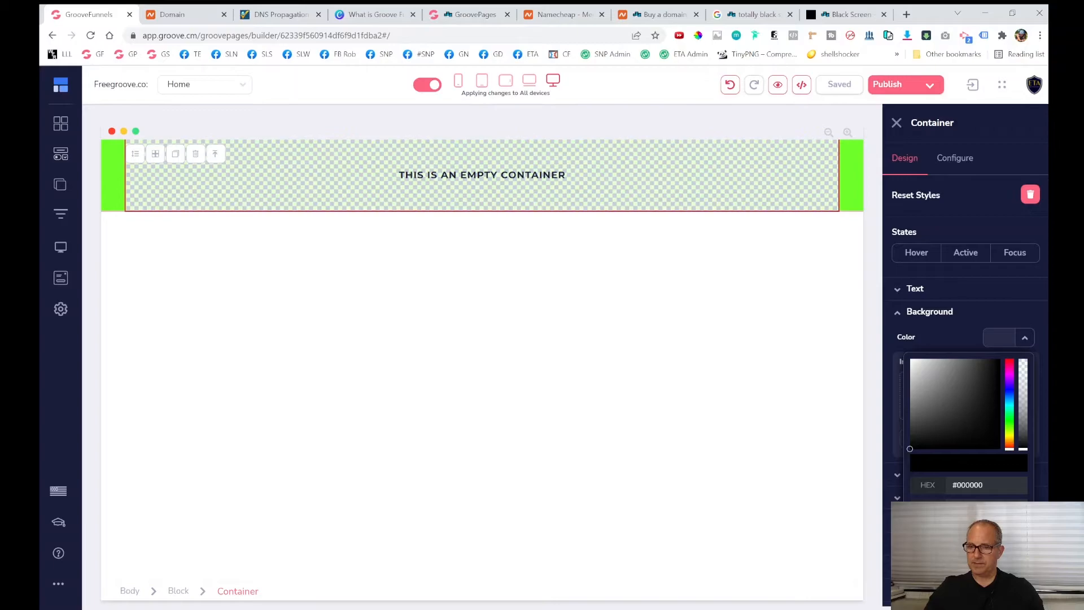
left_click(930, 542)
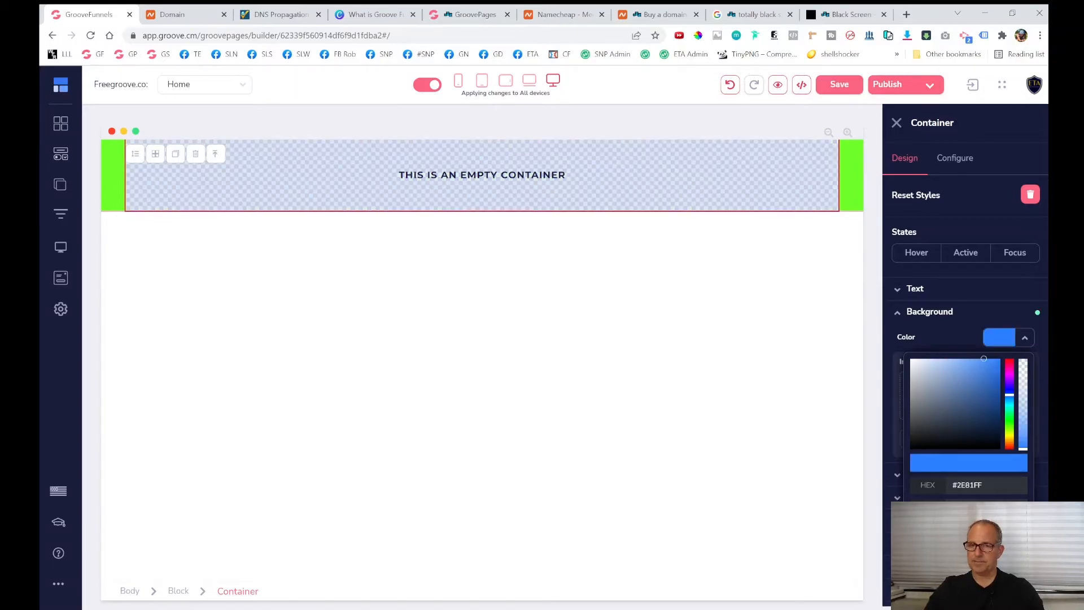
left_click(1026, 339)
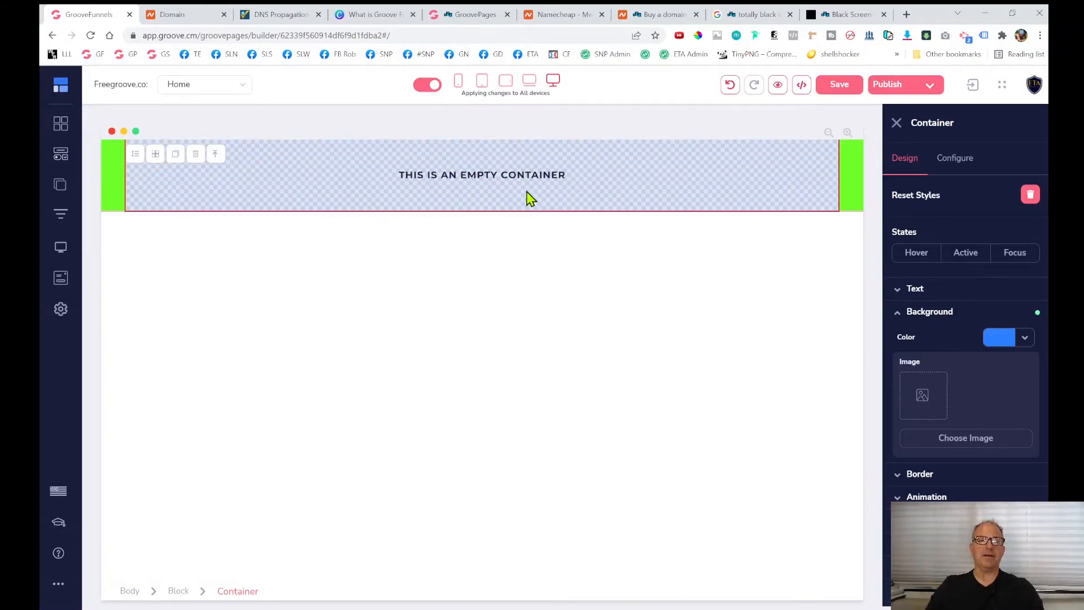
Add an H1 heading element inside the blue container and deselect it.
left_click(62, 163)
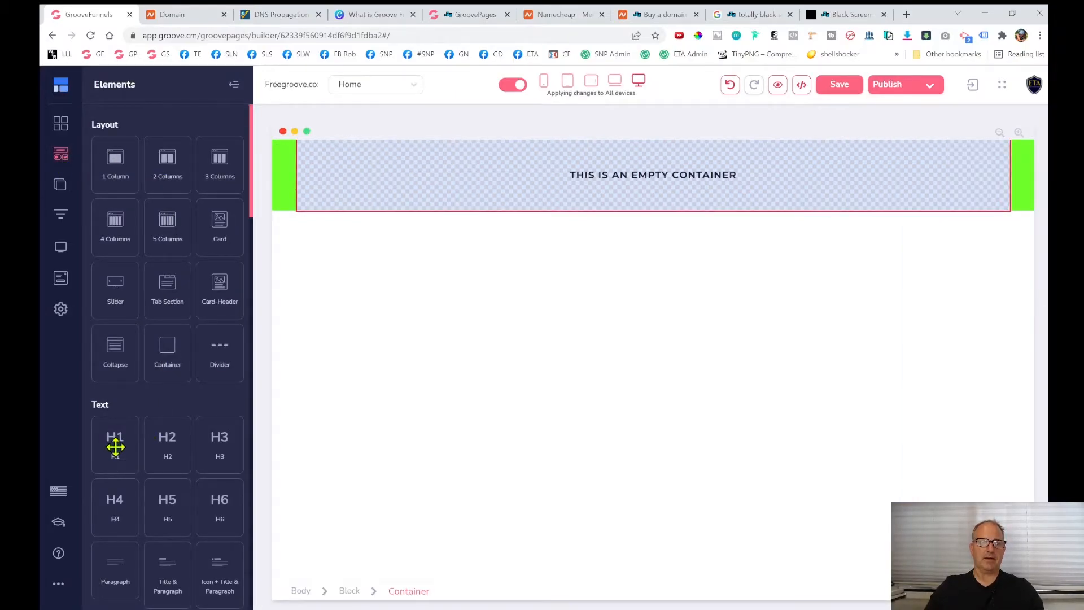
scroll(160, 459, "down", 2)
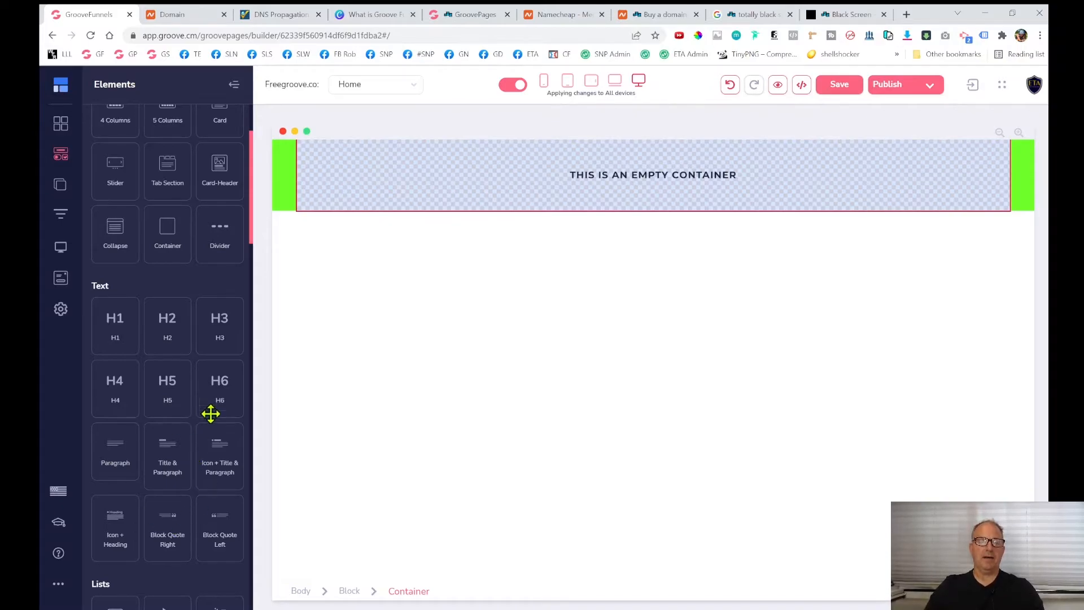
scroll(181, 457, "up", 1)
left_click_drag(127, 364, 599, 207)
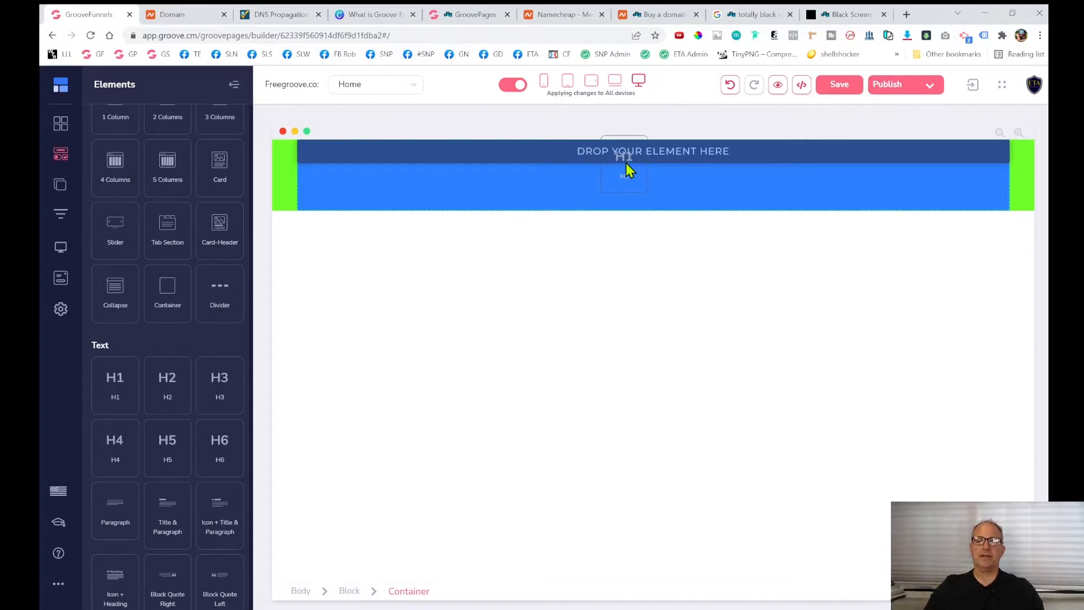
left_click_drag(627, 164, 627, 165)
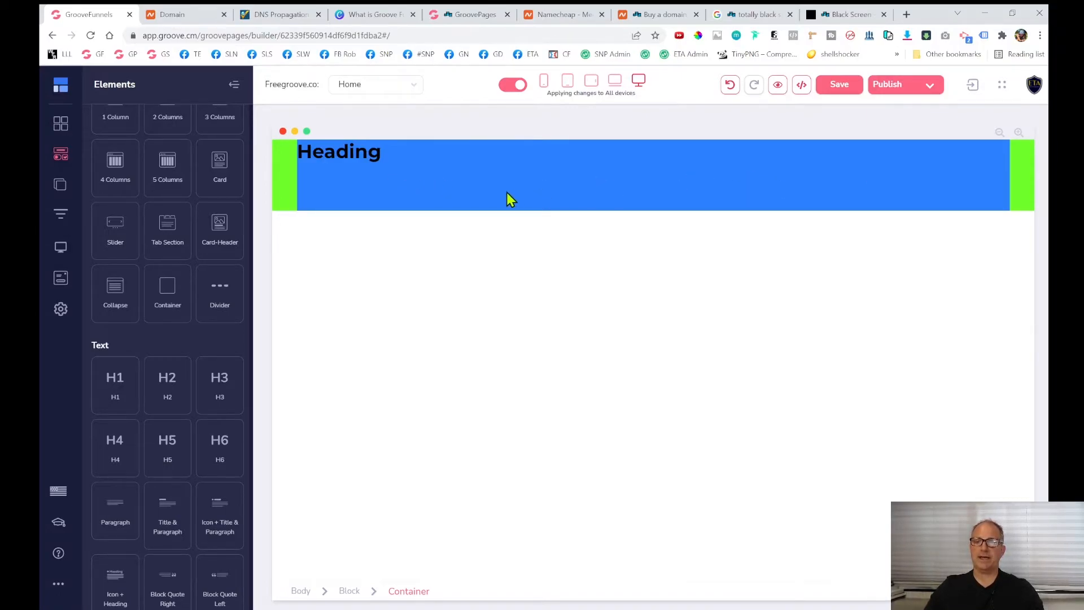
left_click(502, 289)
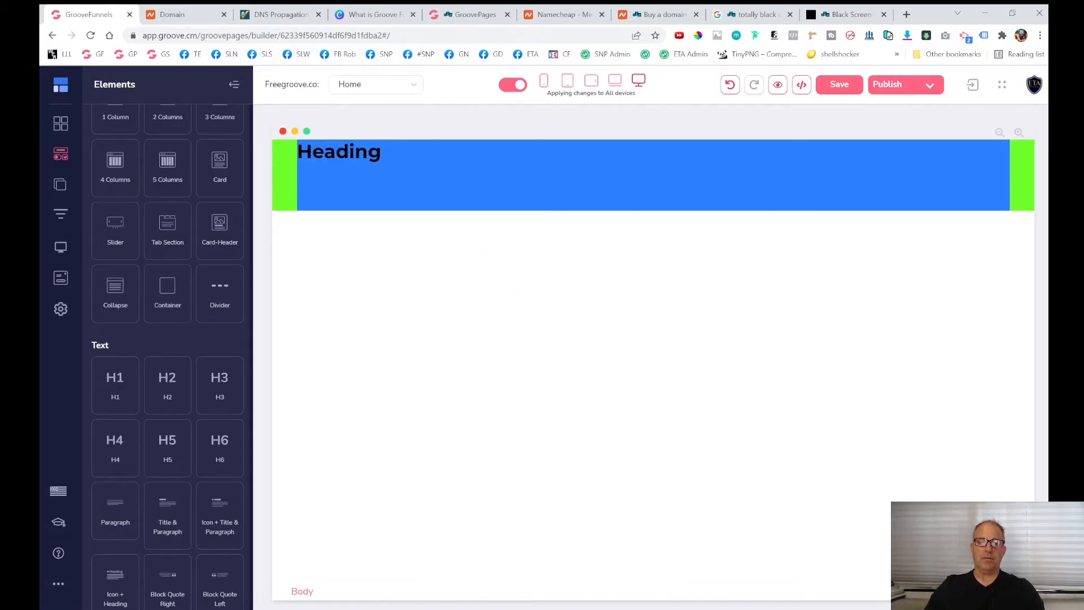
Select the H1 heading and its DIV wrapper, and replace the heading's text with "This is my Heading".
left_click(338, 149)
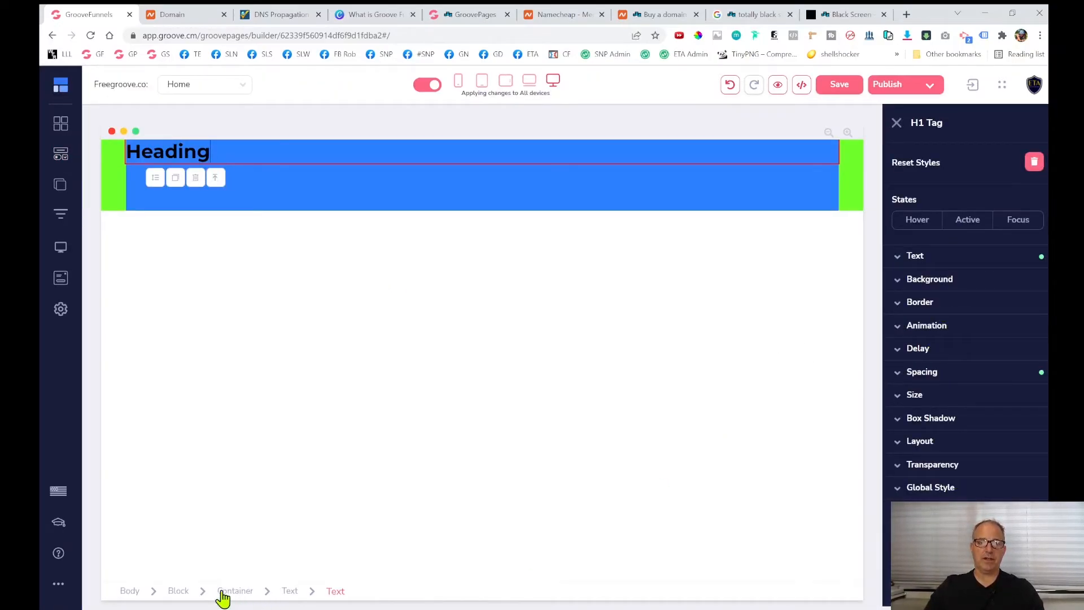
left_click(289, 593)
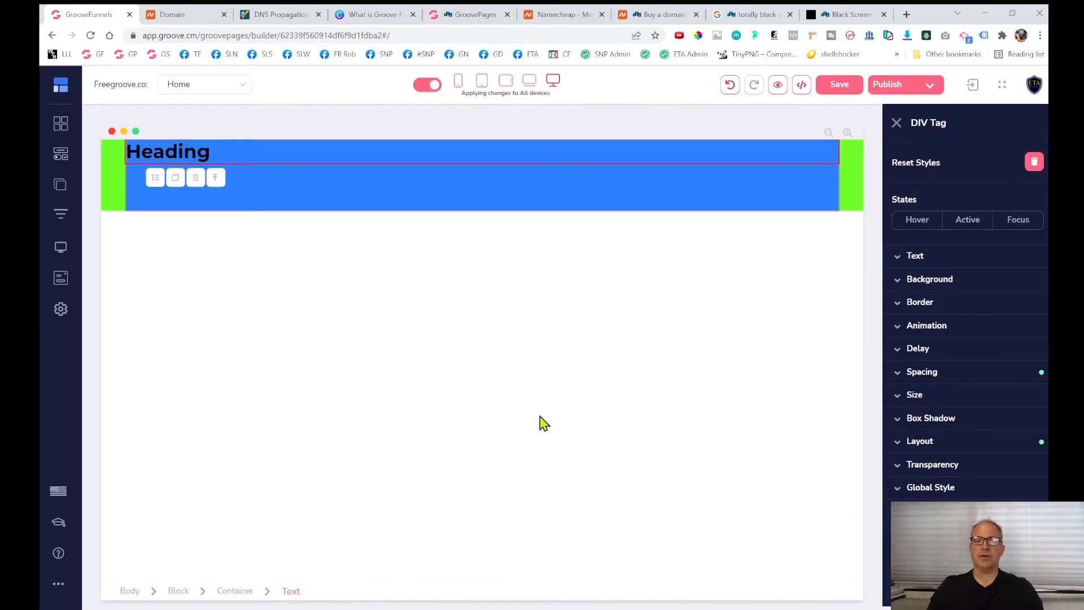
left_click(244, 144)
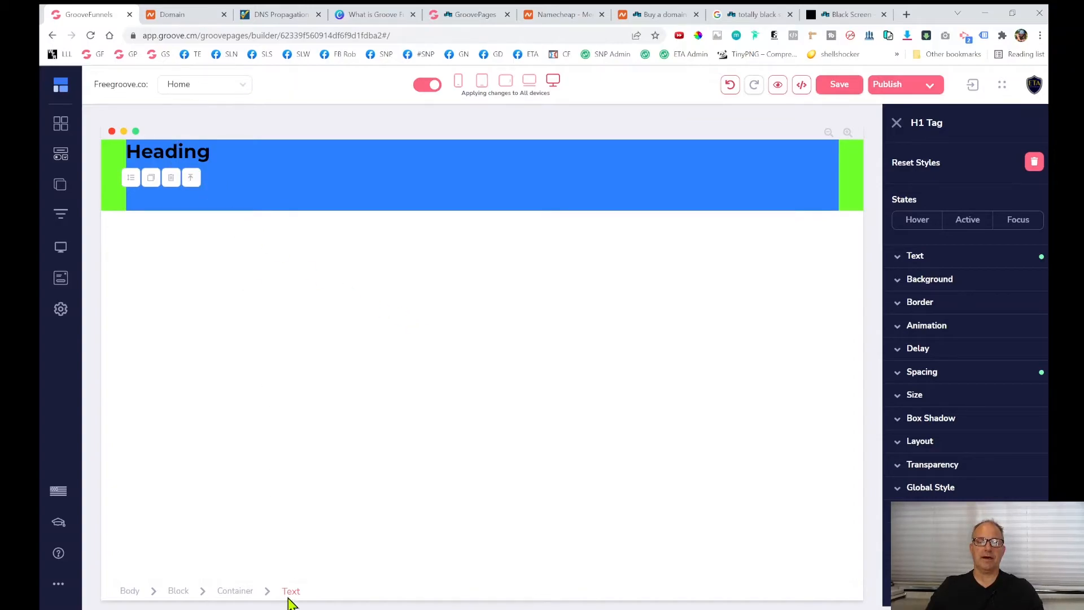
double_click(182, 145)
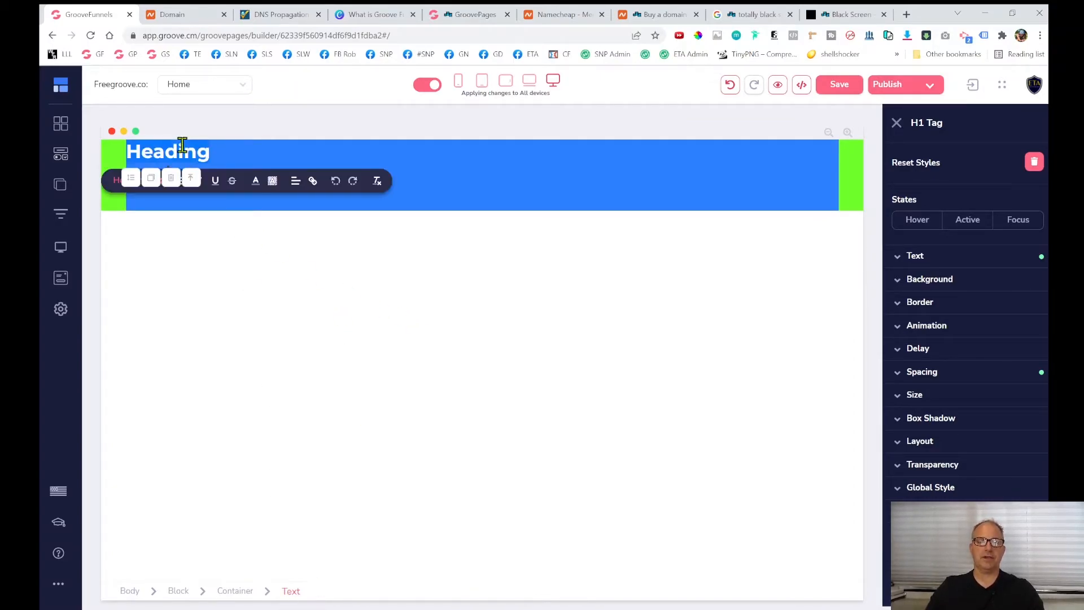
type("Thi")
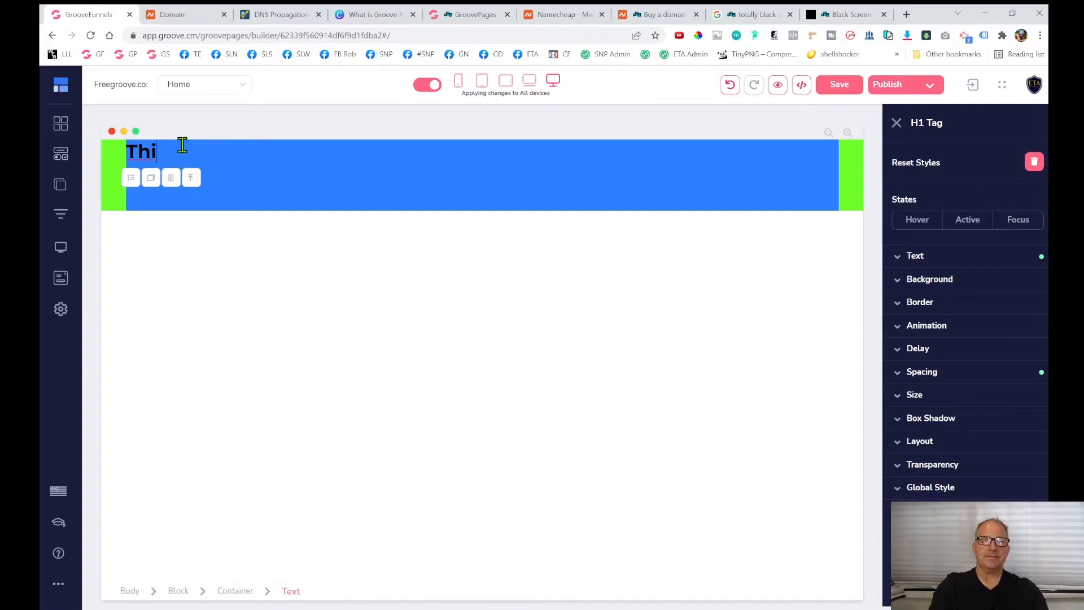
type("s is my Heading")
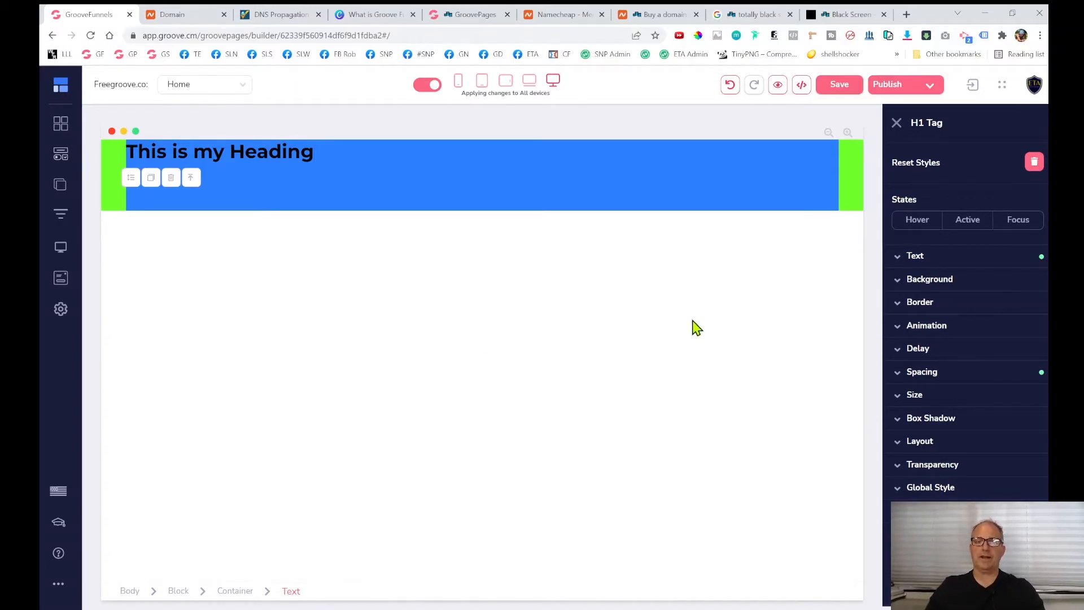
In the H1 heading's text styles, turn italic on and off again.
left_click(289, 592)
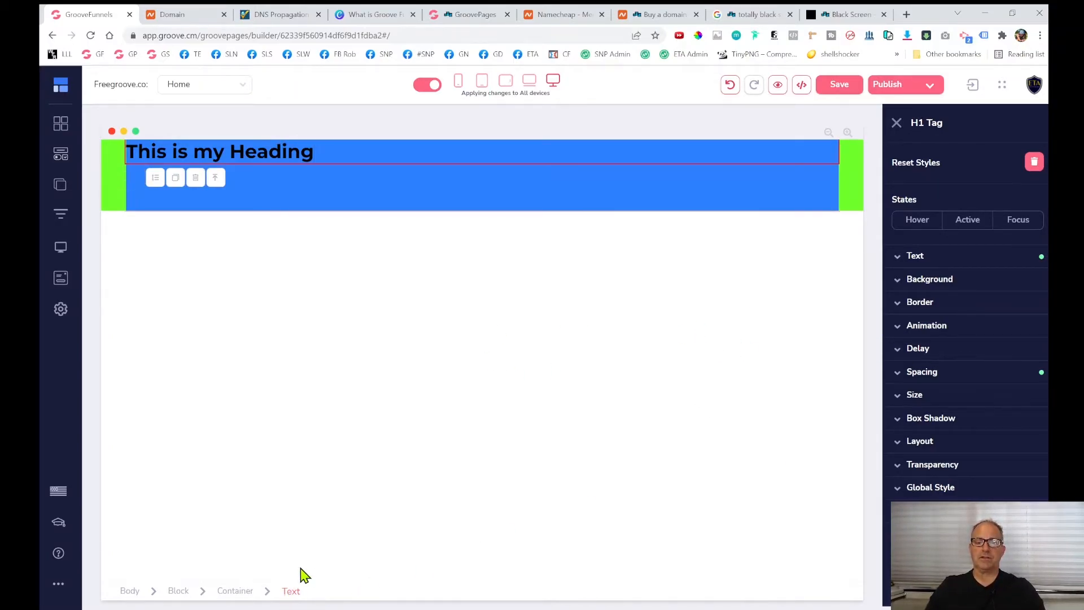
left_click(948, 259)
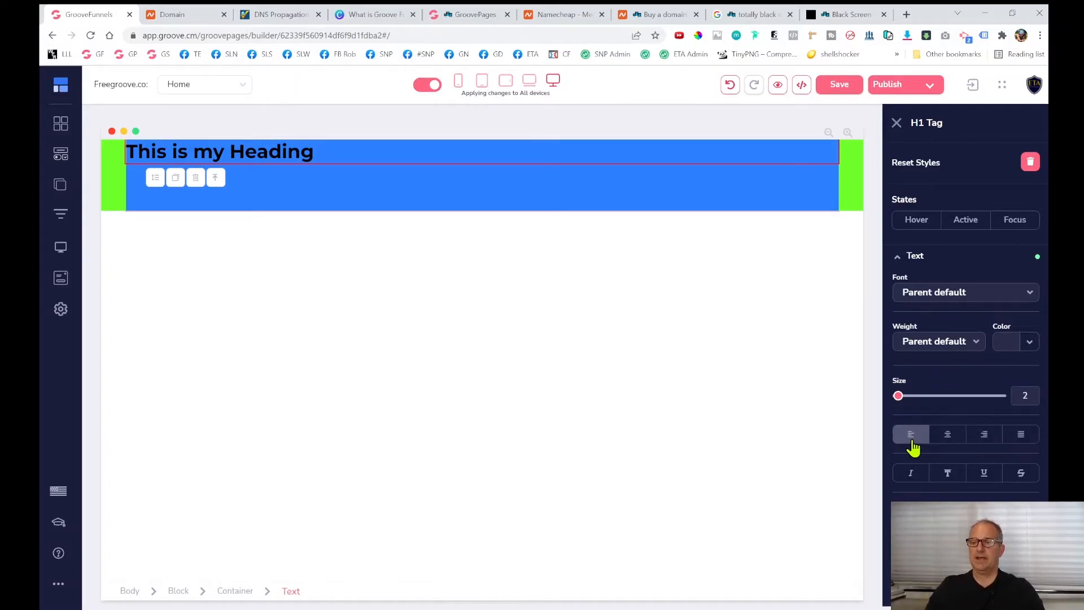
left_click(909, 476)
left_click(910, 477)
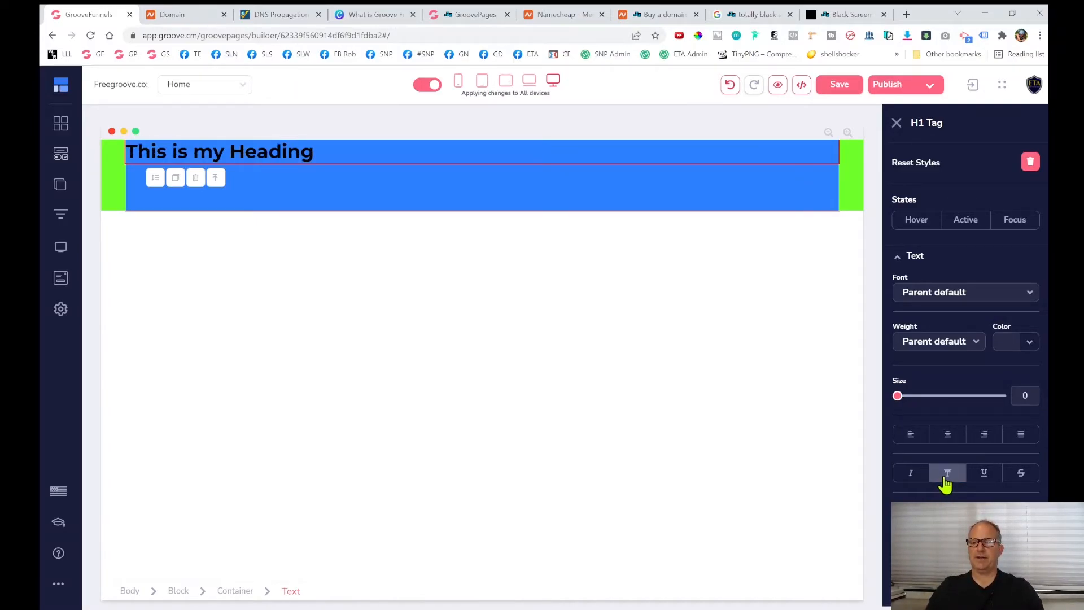
Set the H1 heading's font weight to Hairline and its size to 37.
left_click(913, 345)
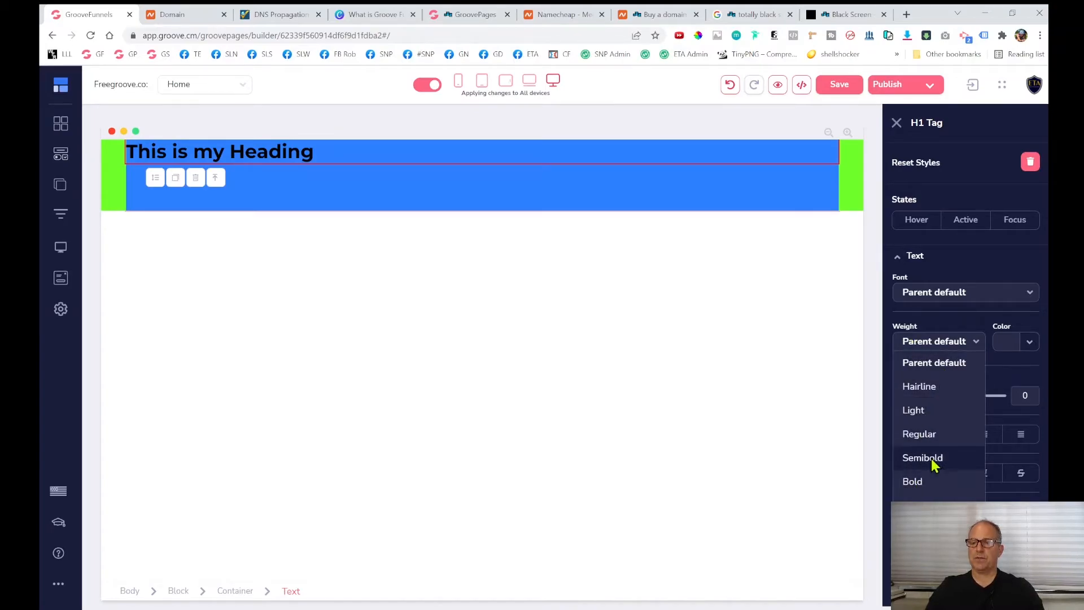
left_click(920, 388)
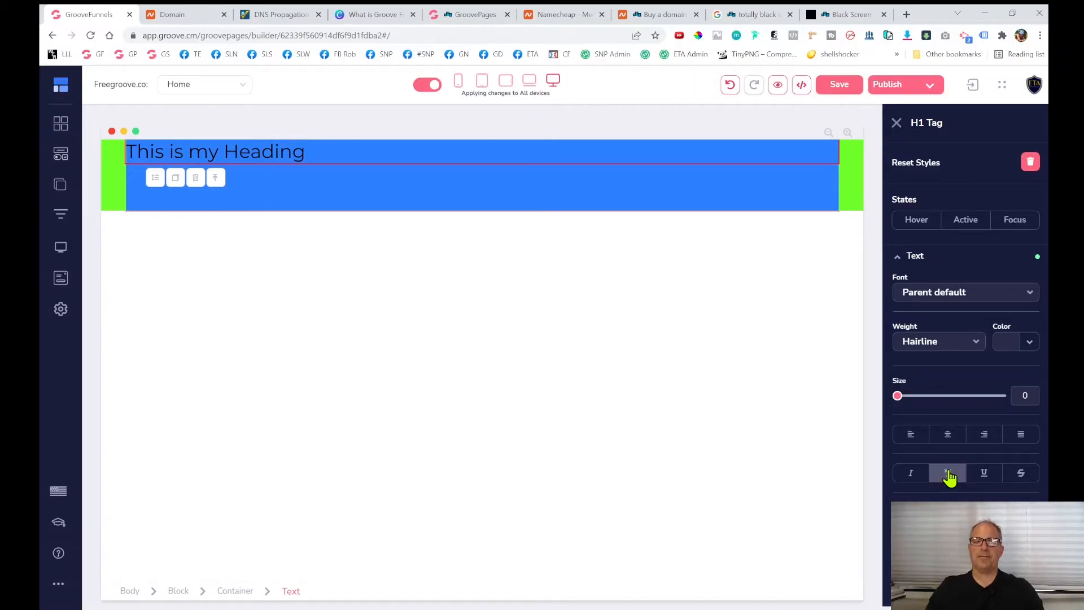
left_click(948, 475)
left_click(949, 476)
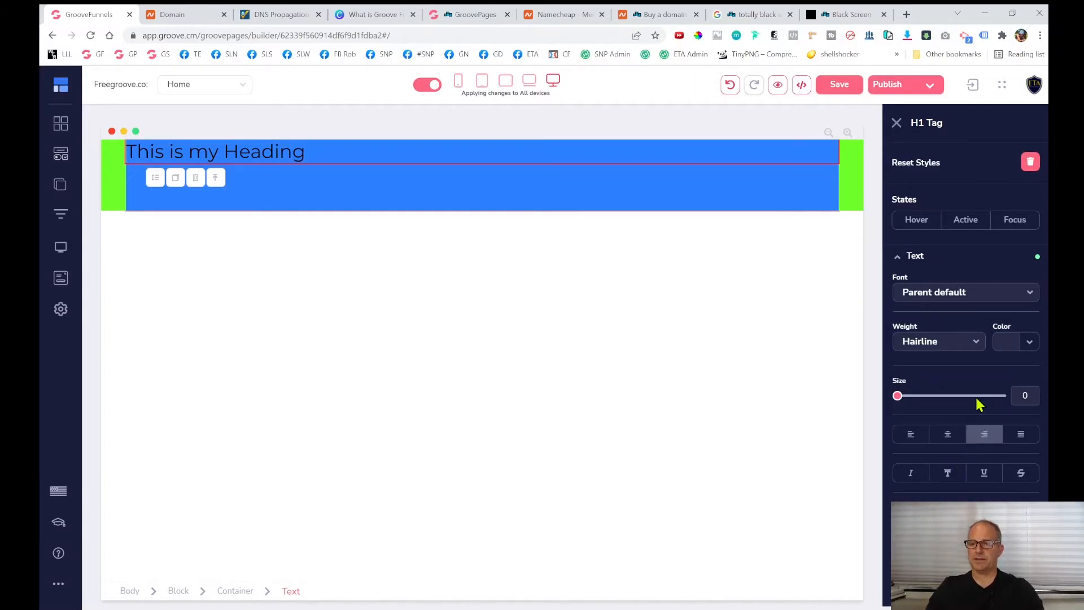
left_click_drag(896, 397, 936, 397)
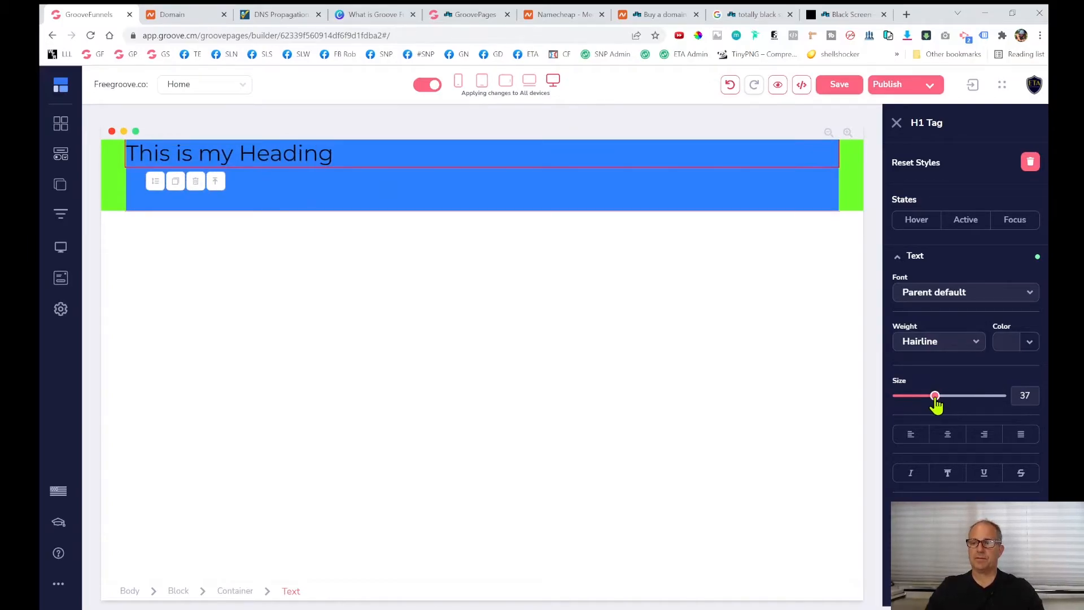
left_click(898, 254)
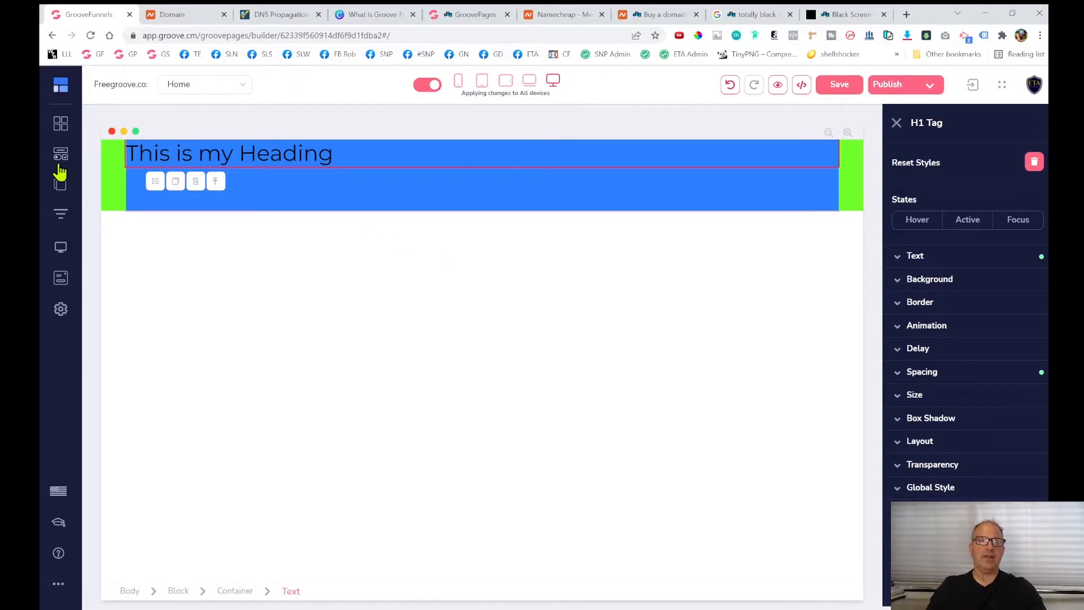
Add the "About Your Teacher" block from the Call to Action (CTA) category below the heading block.
left_click(60, 186)
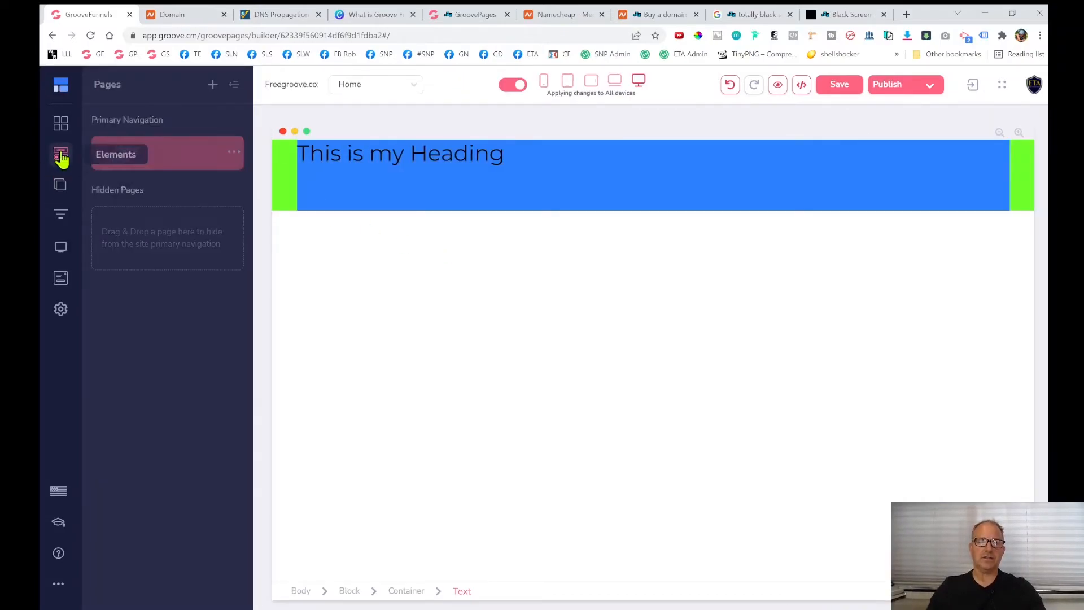
left_click(61, 158)
left_click(60, 123)
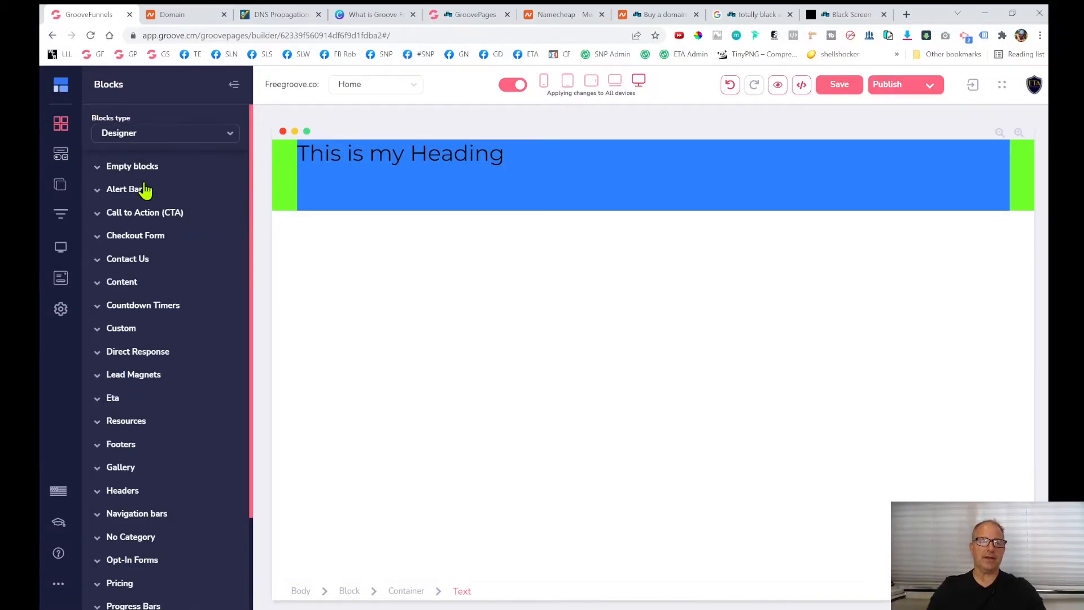
left_click(105, 220)
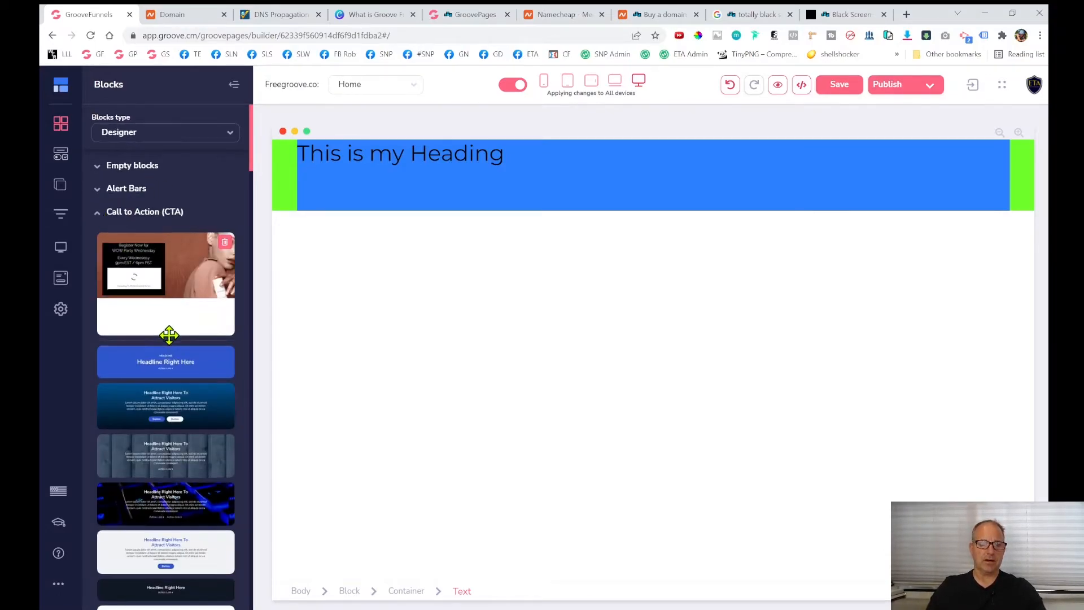
scroll(218, 442, "down", 3)
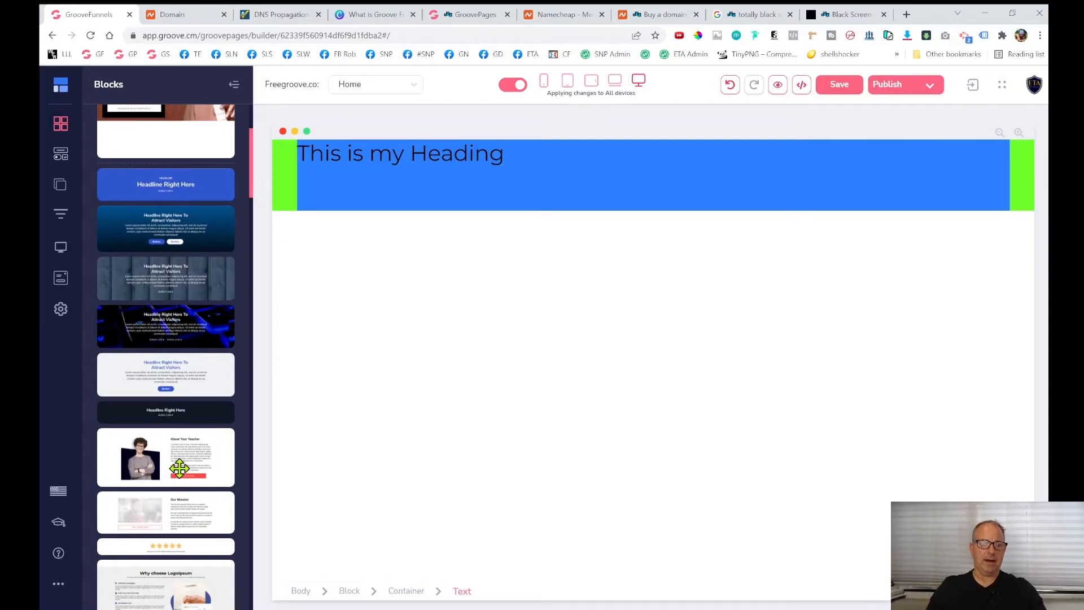
left_click_drag(169, 457, 609, 291)
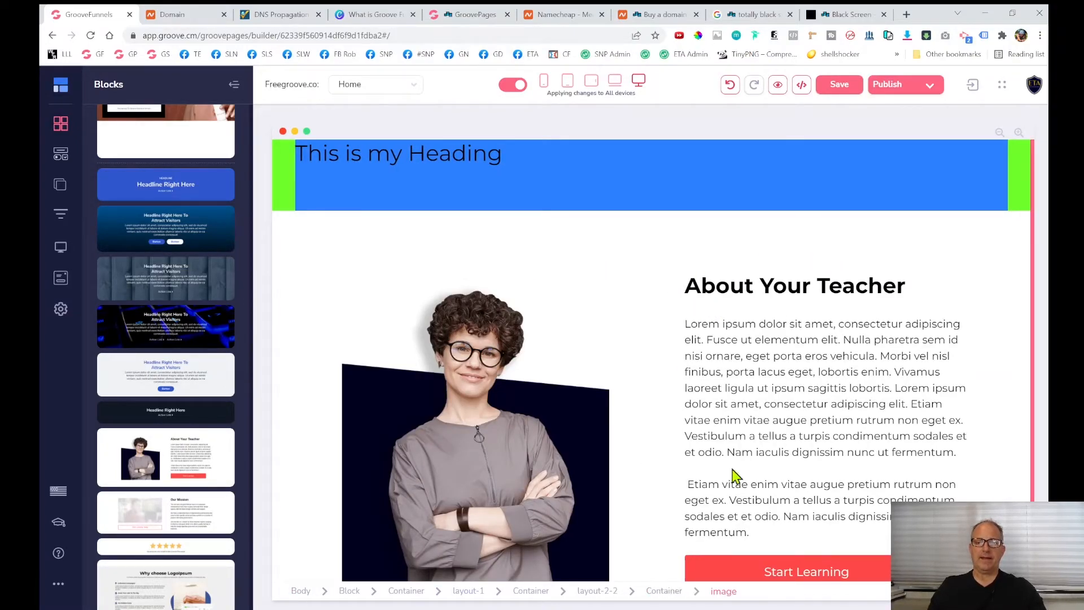
scroll(736, 475, "down", 1)
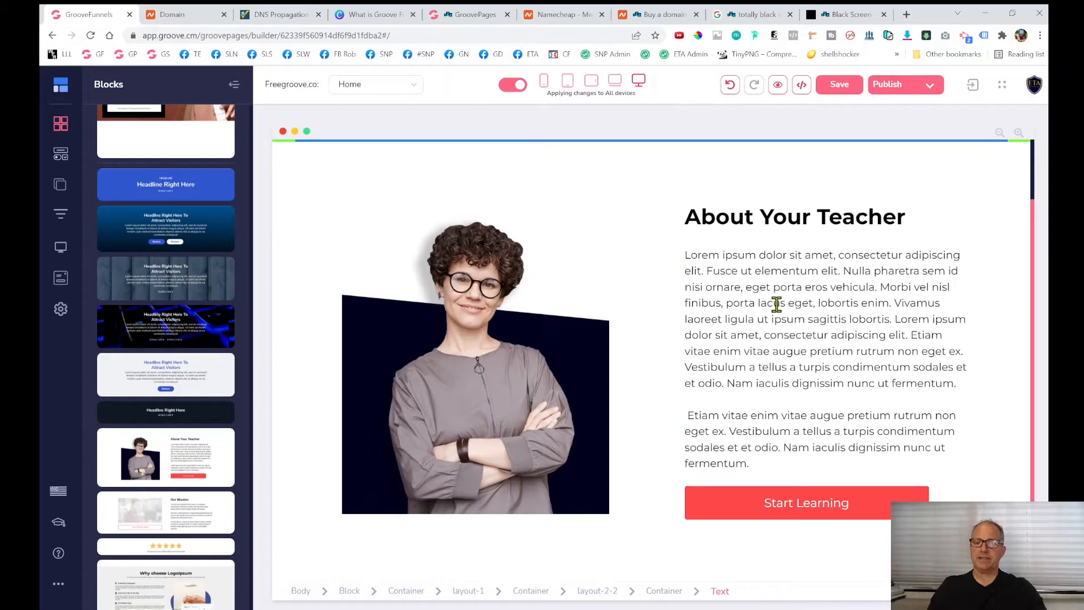
Select the teacher block's paragraph and its container, and go up through the parent layouts and containers to the block itself.
left_click(783, 350)
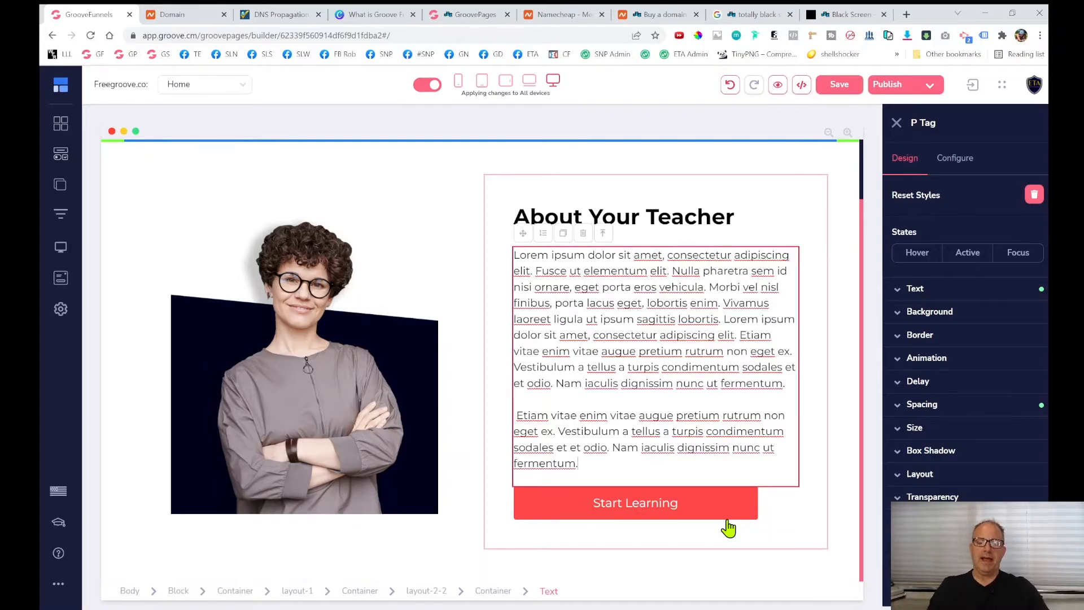
left_click(806, 535)
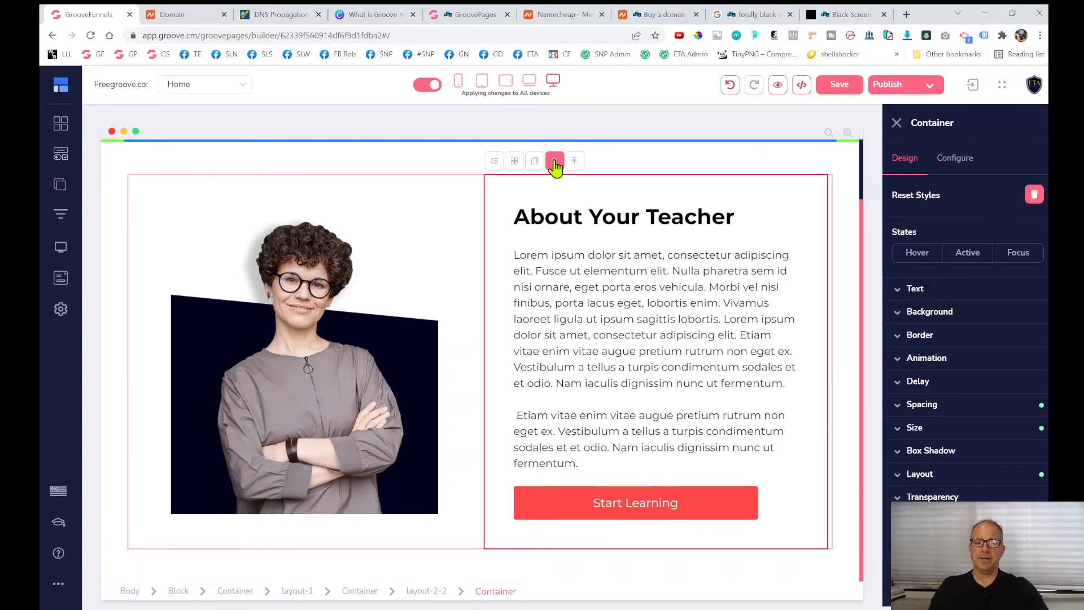
left_click(573, 514)
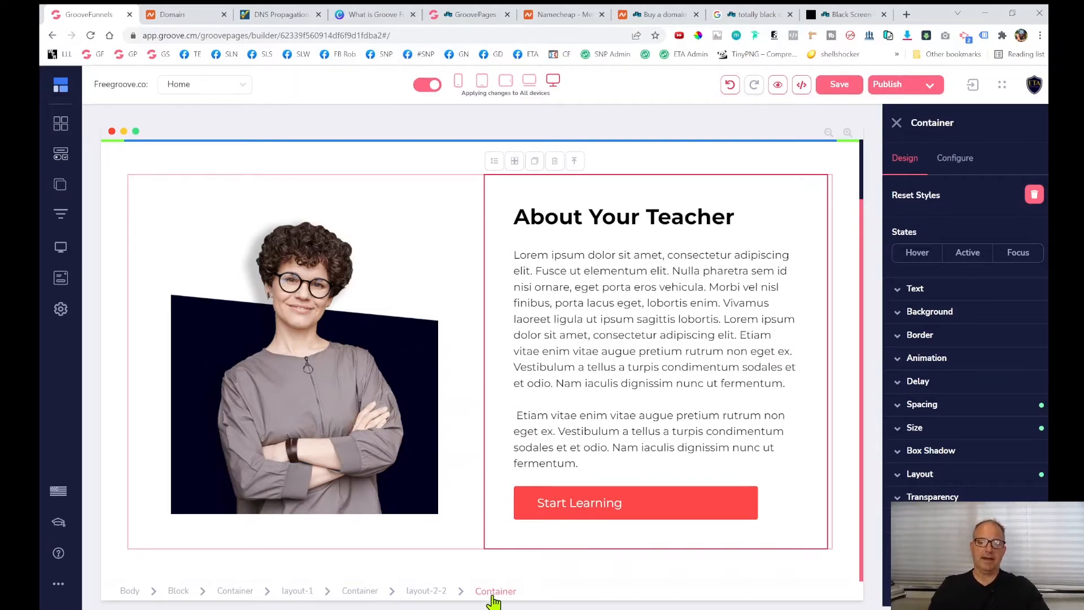
left_click(574, 163)
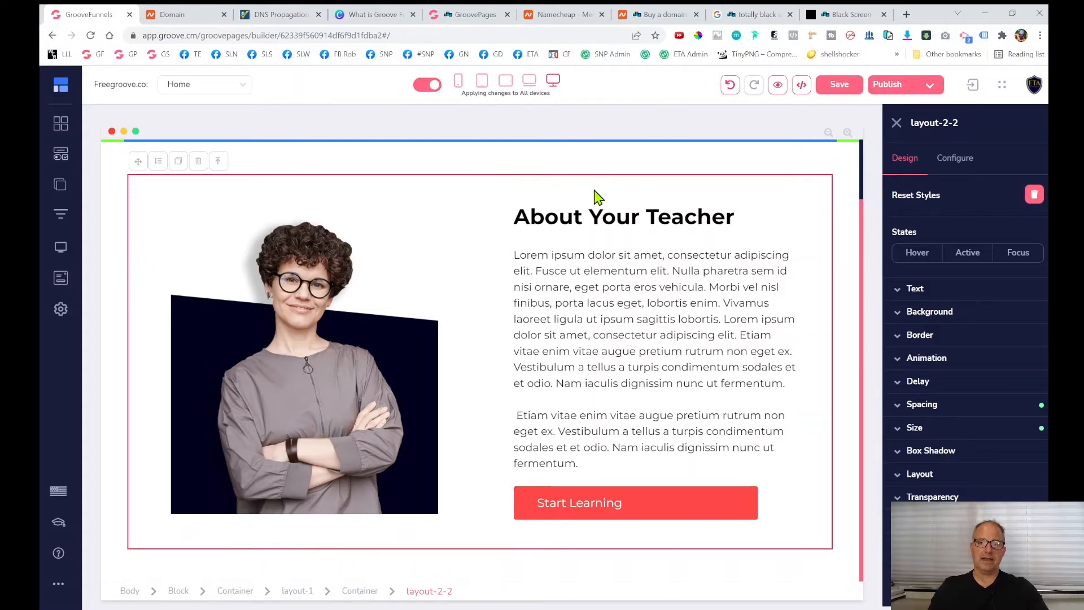
left_click(218, 162)
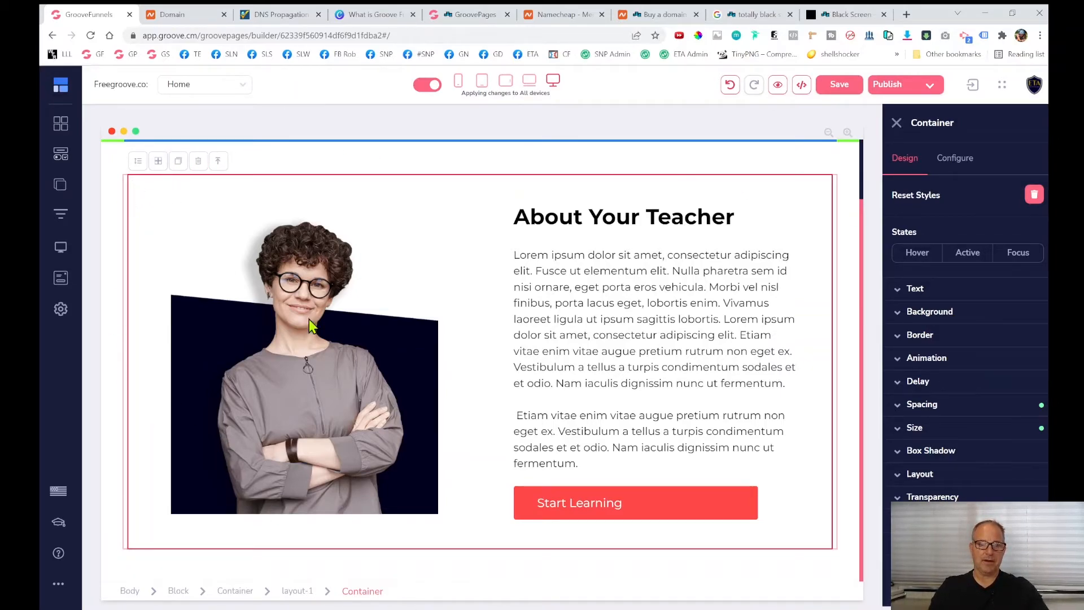
left_click(219, 161)
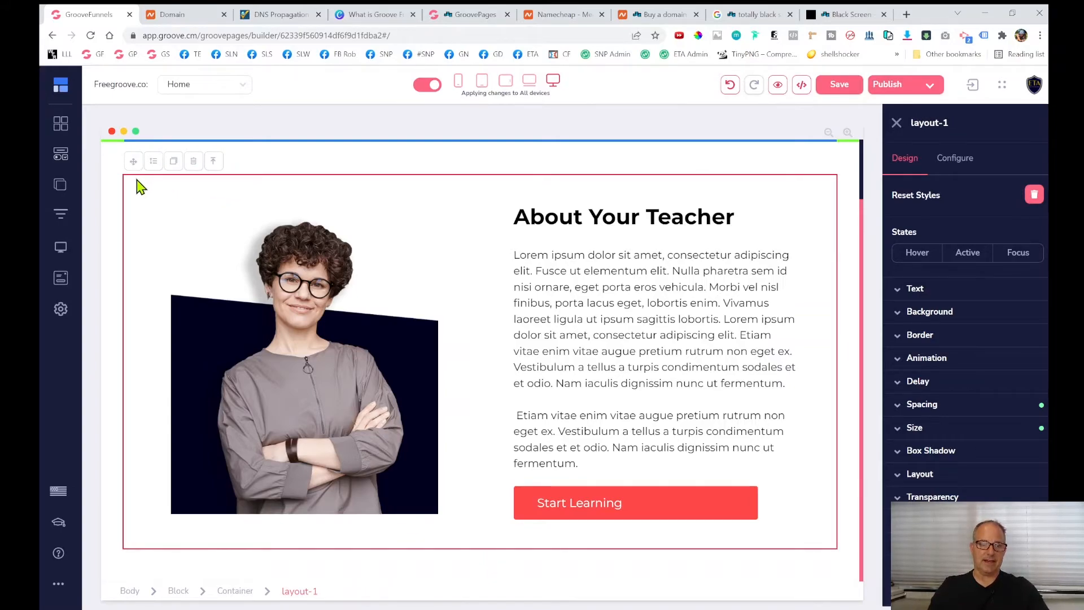
left_click(212, 161)
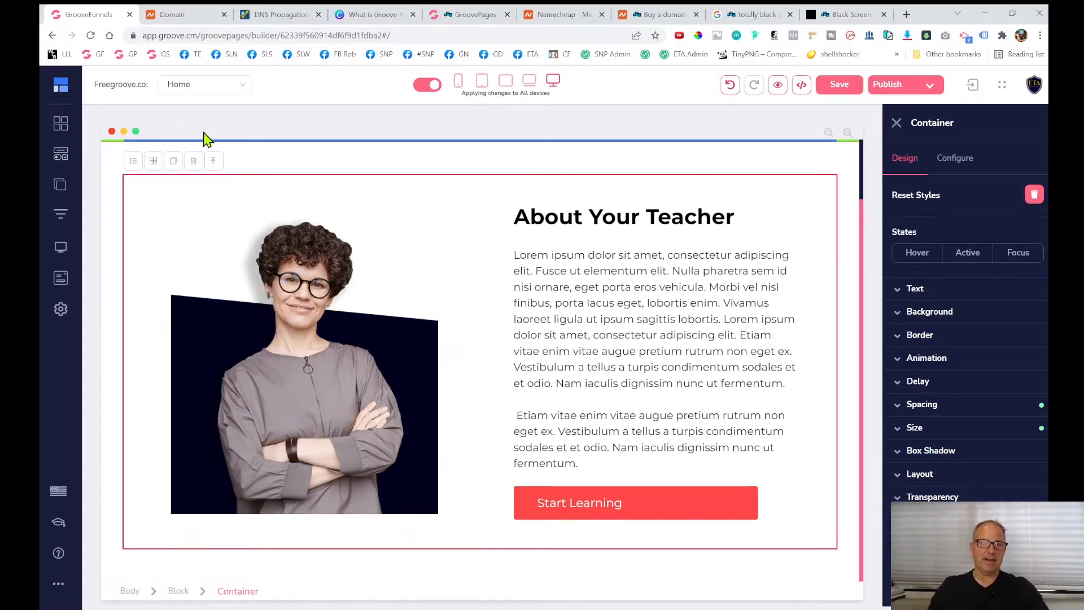
left_click(212, 161)
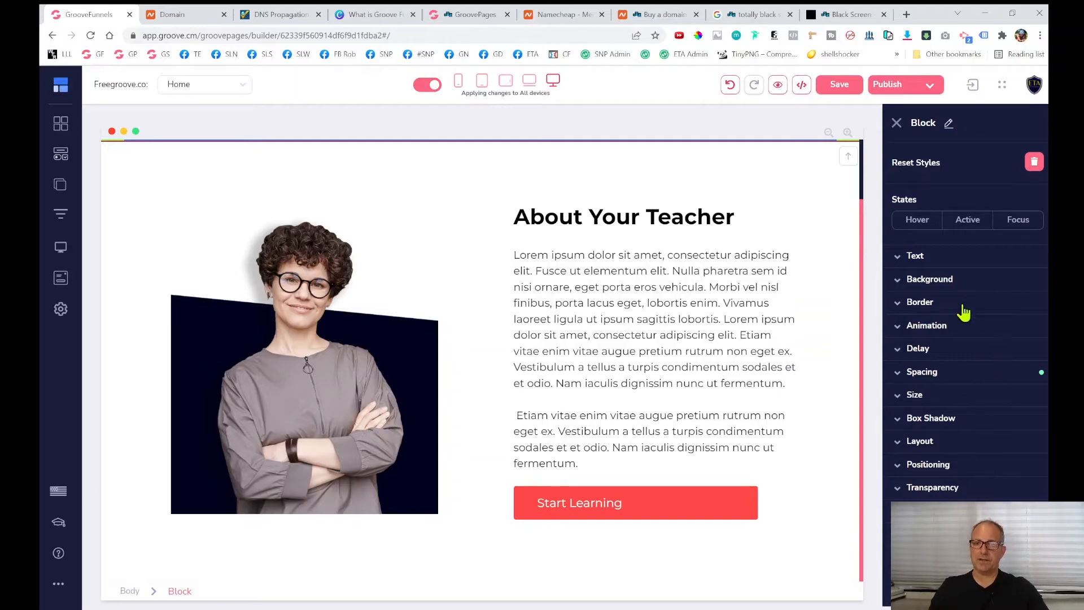
Move the lorem ipsum paragraph from beneath "About Your Teacher" into the other column, above the teacher image.
left_click(620, 294)
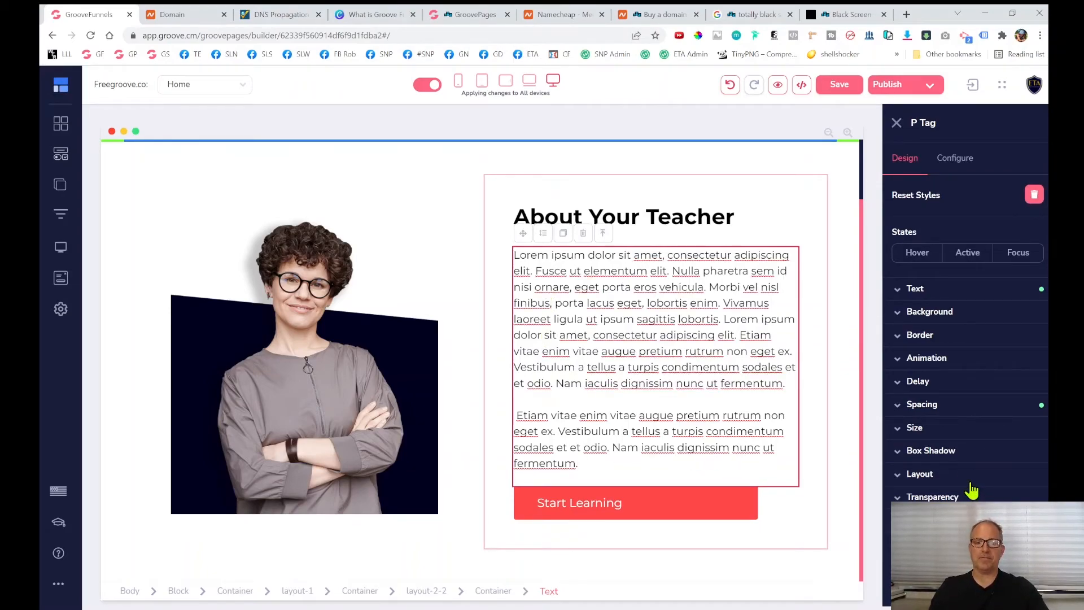
scroll(513, 477, "up", 1)
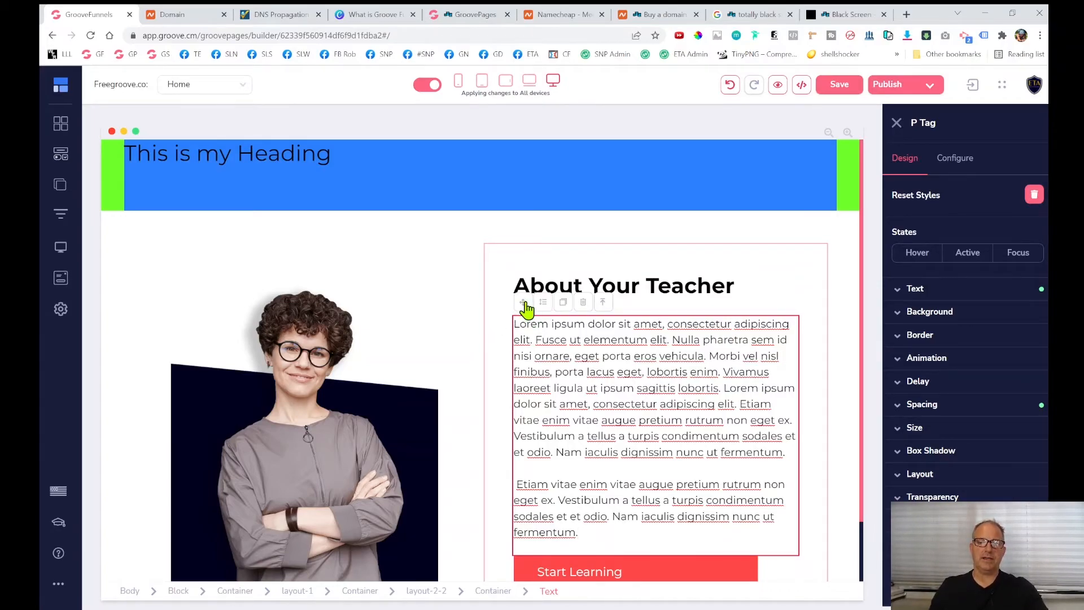
left_click_drag(525, 308, 309, 274)
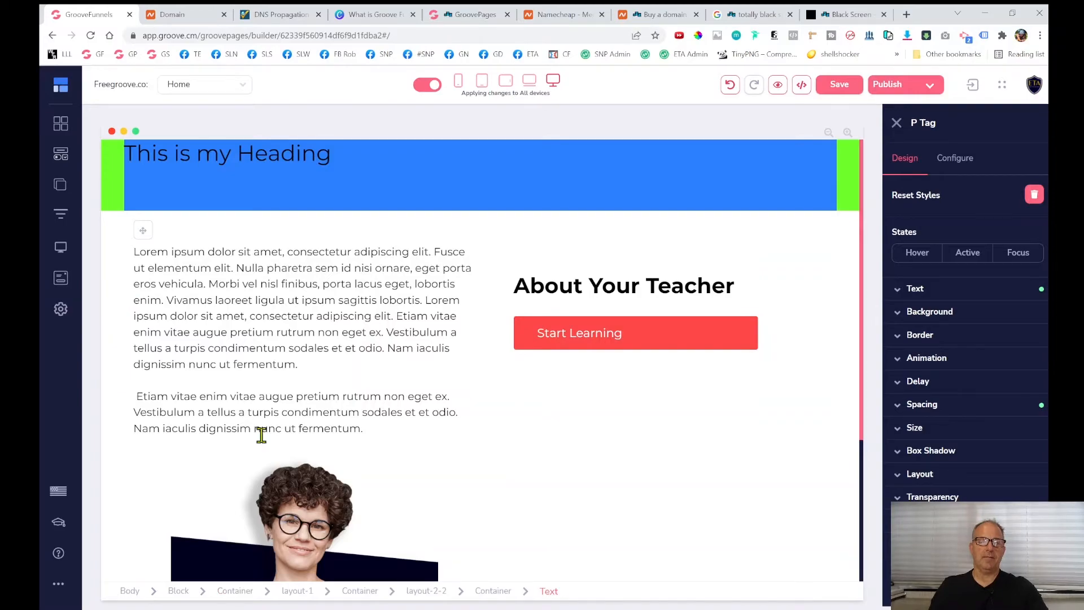
Move the teacher image into the other column, between the "About Your Teacher" heading and the Start Learning button.
left_click(309, 509)
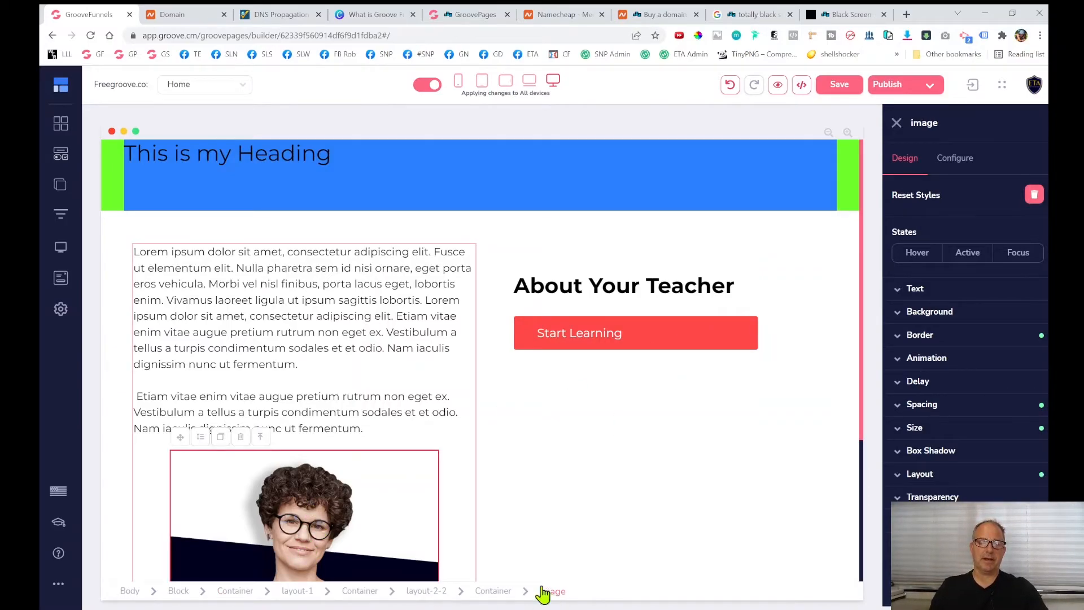
left_click(495, 593)
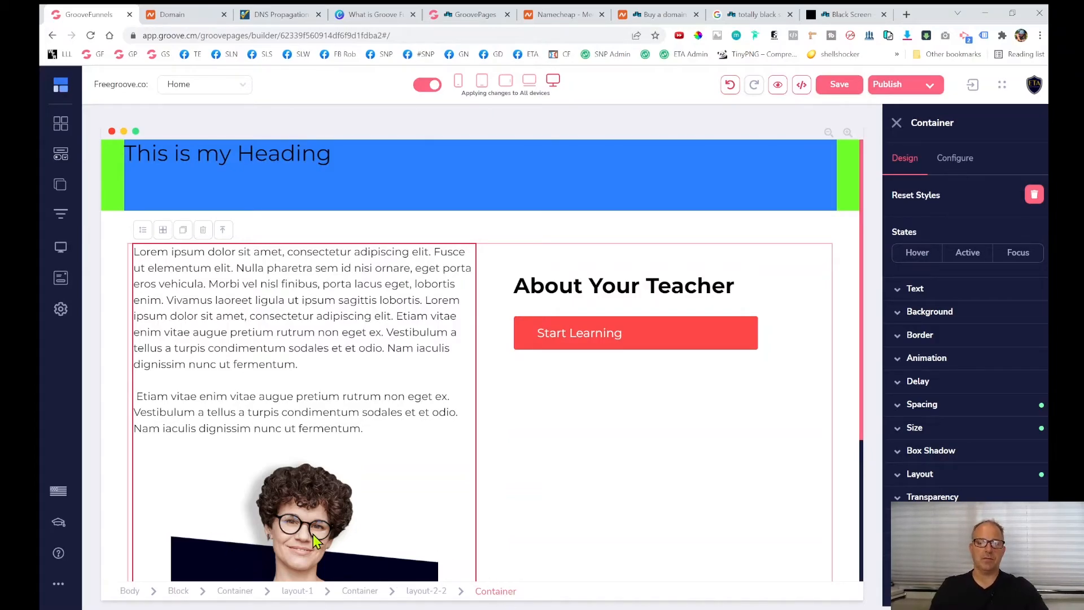
left_click(292, 528)
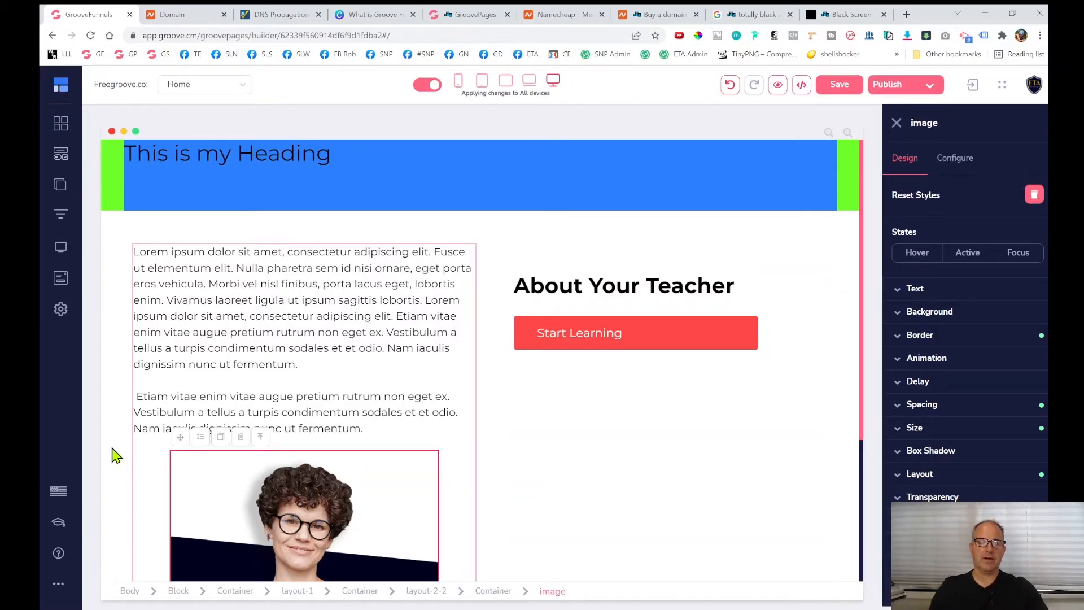
left_click_drag(182, 445, 545, 327)
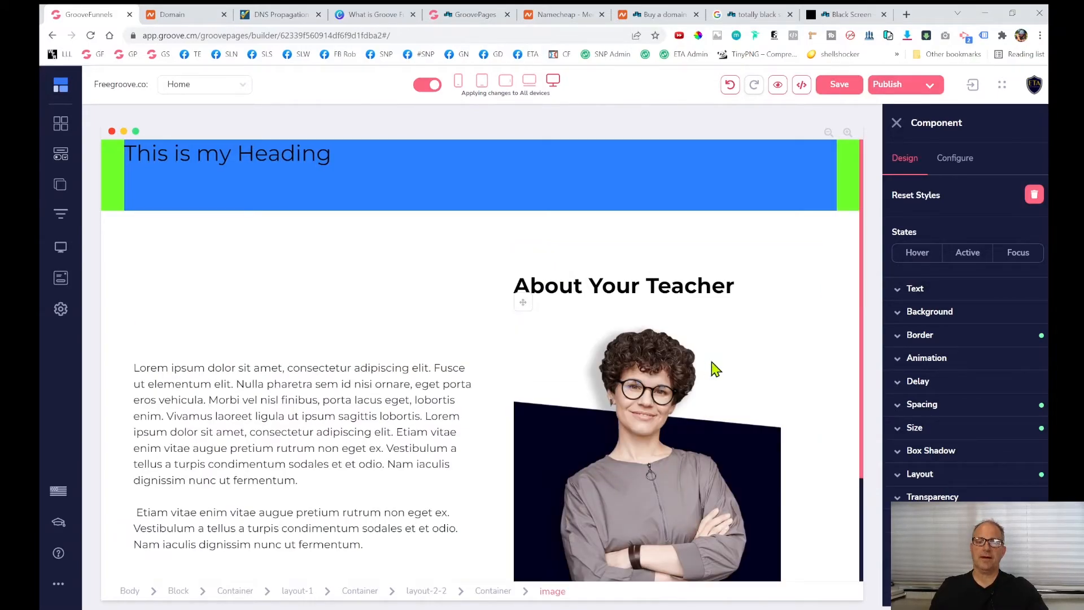
scroll(111, 357, "down", 2)
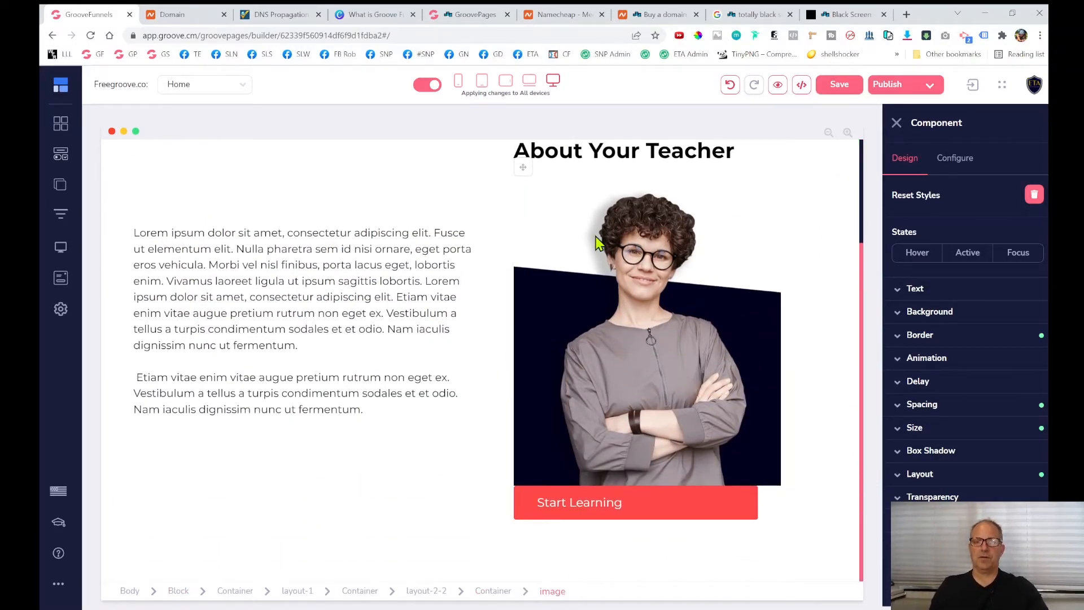
scroll(662, 349, "up", 2)
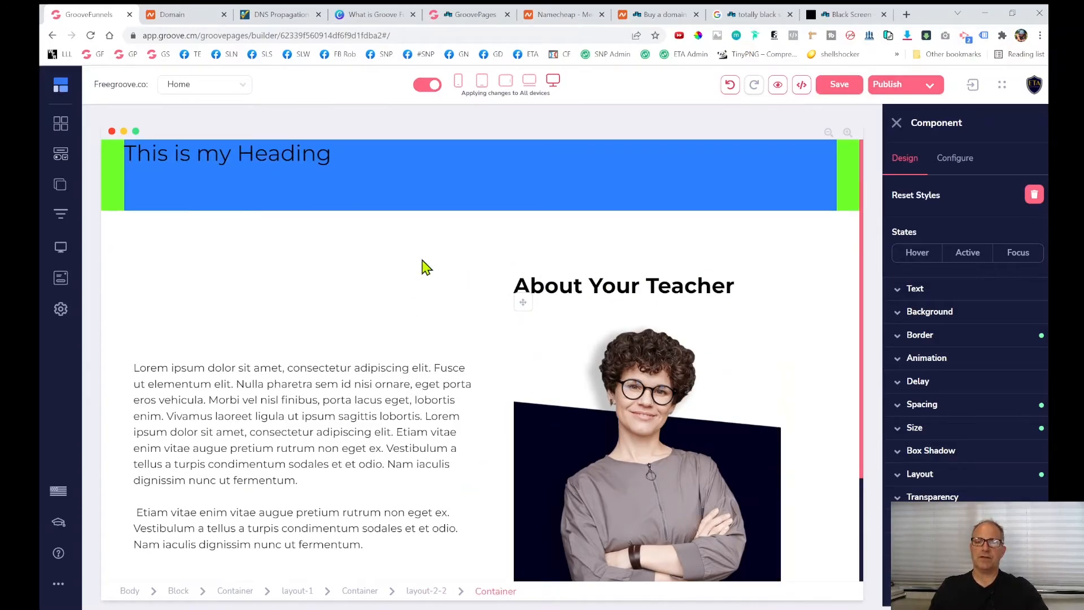
Select the teacher block, the container holding its paragraph, and the parent block again.
left_click(176, 232)
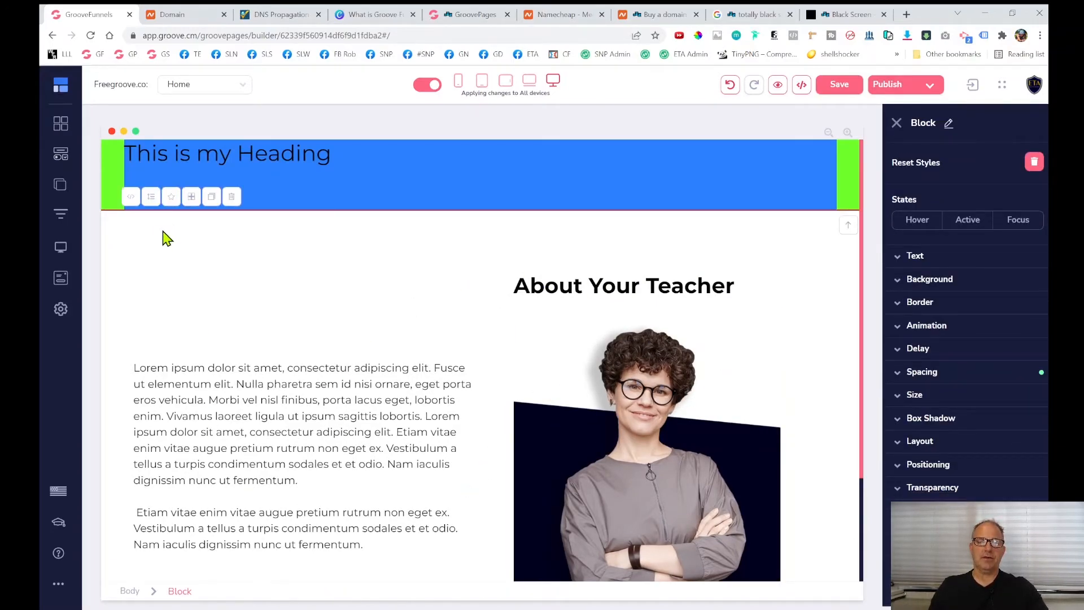
left_click(294, 304)
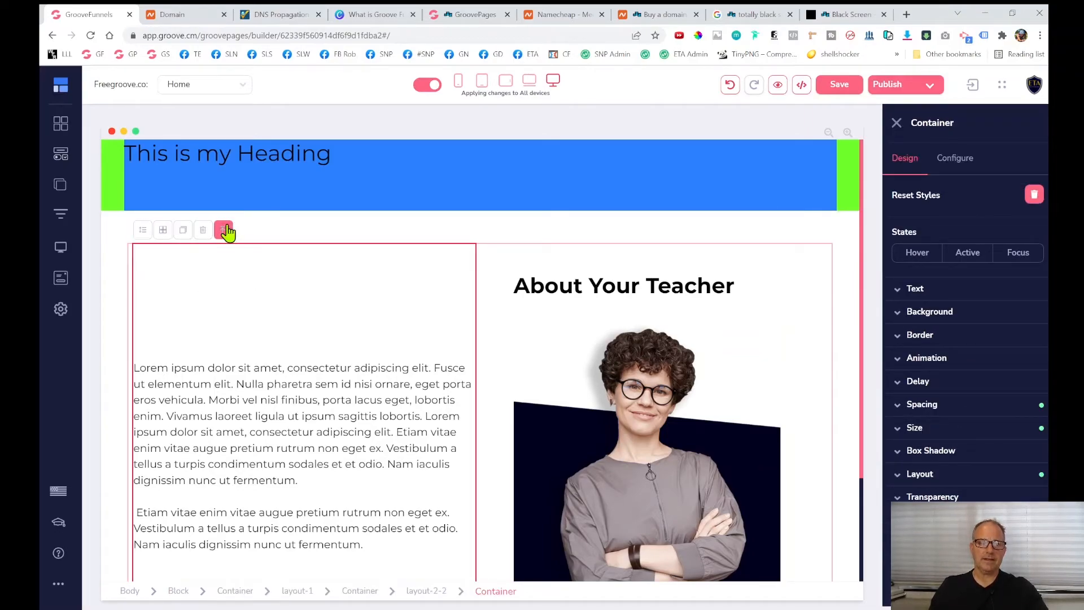
left_click(182, 592)
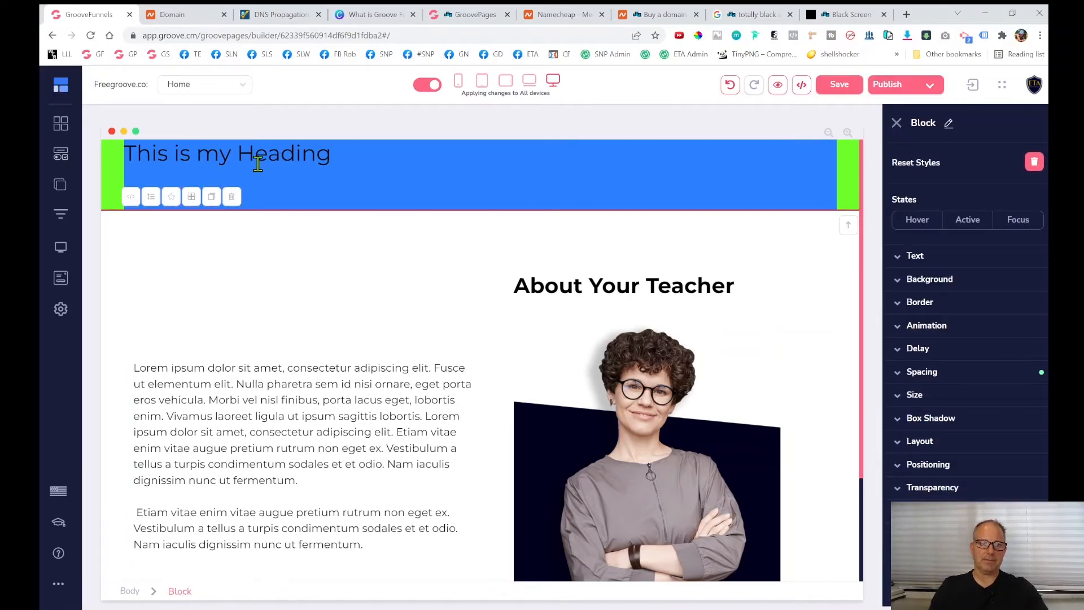
Duplicate the green heading block and duplicate the blue container inside the copy.
left_click(843, 187)
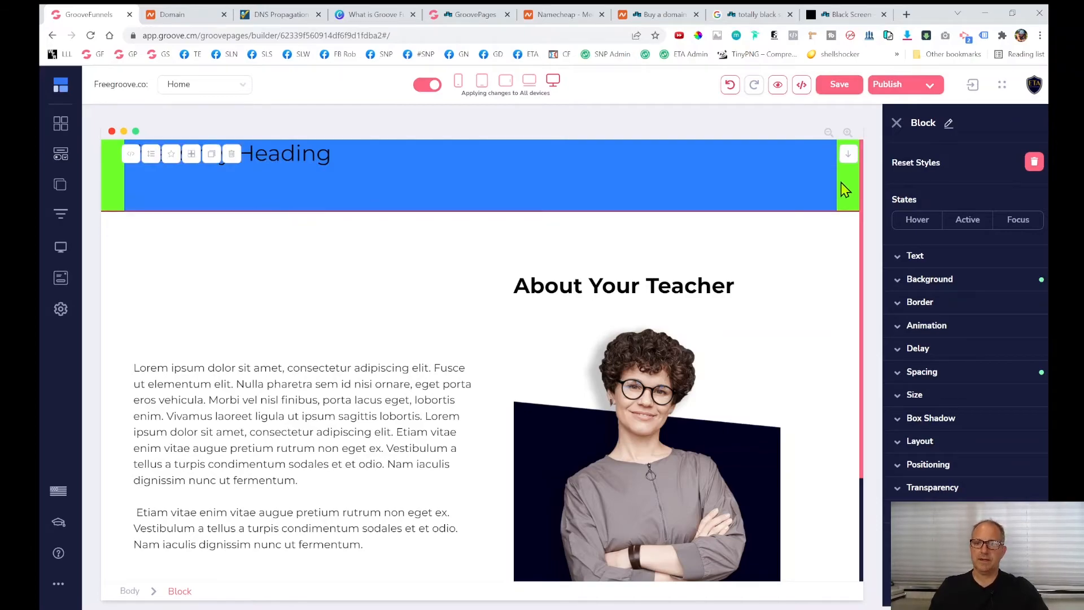
left_click(212, 156)
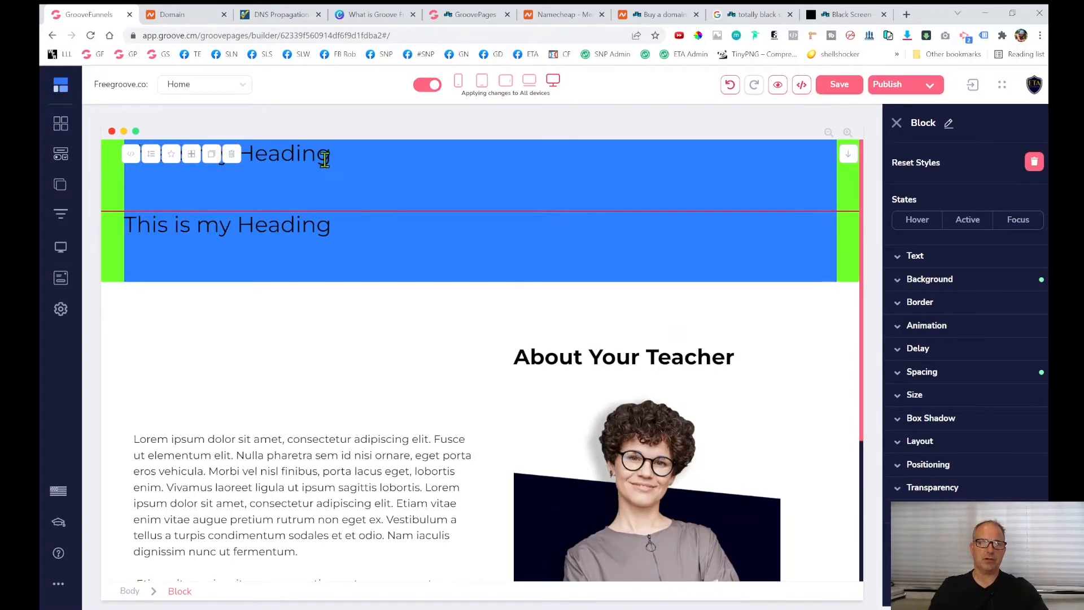
left_click(419, 188)
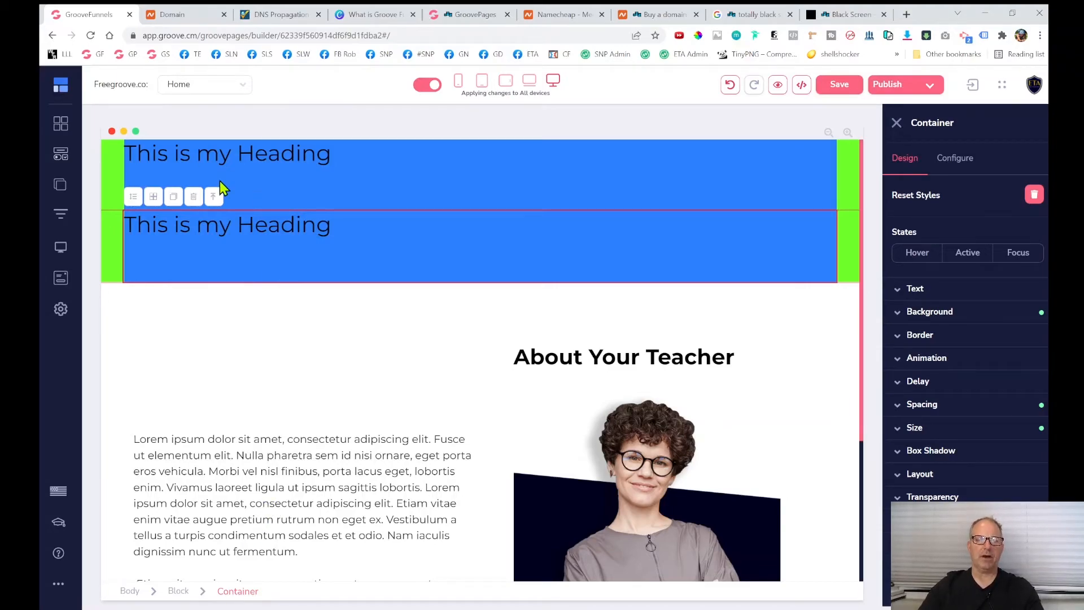
left_click(174, 197)
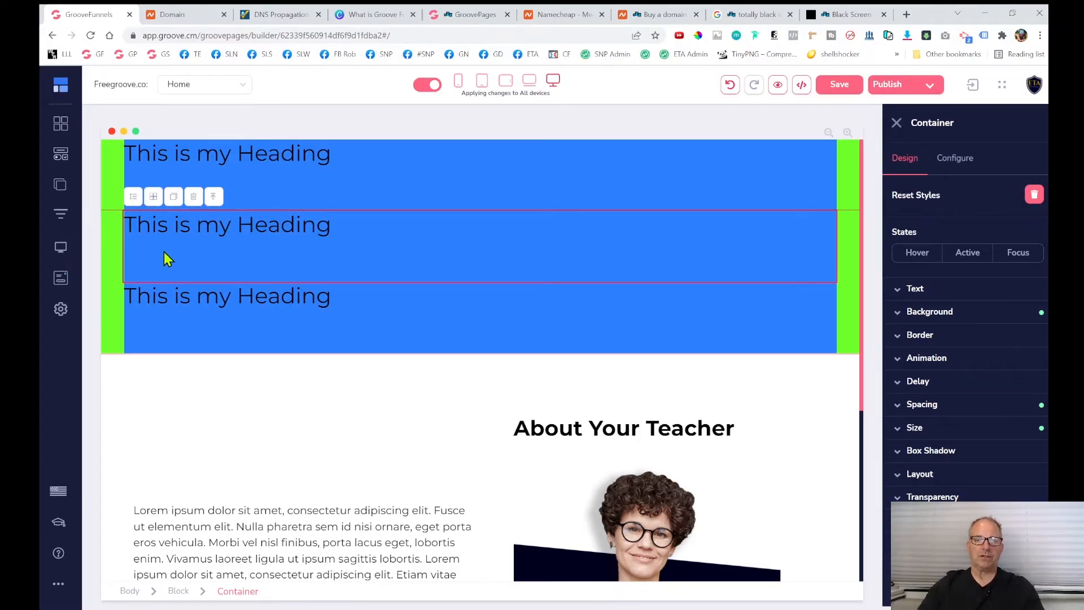
Undo the last container duplication and duplicate the entire second green heading block instead.
left_click(729, 86)
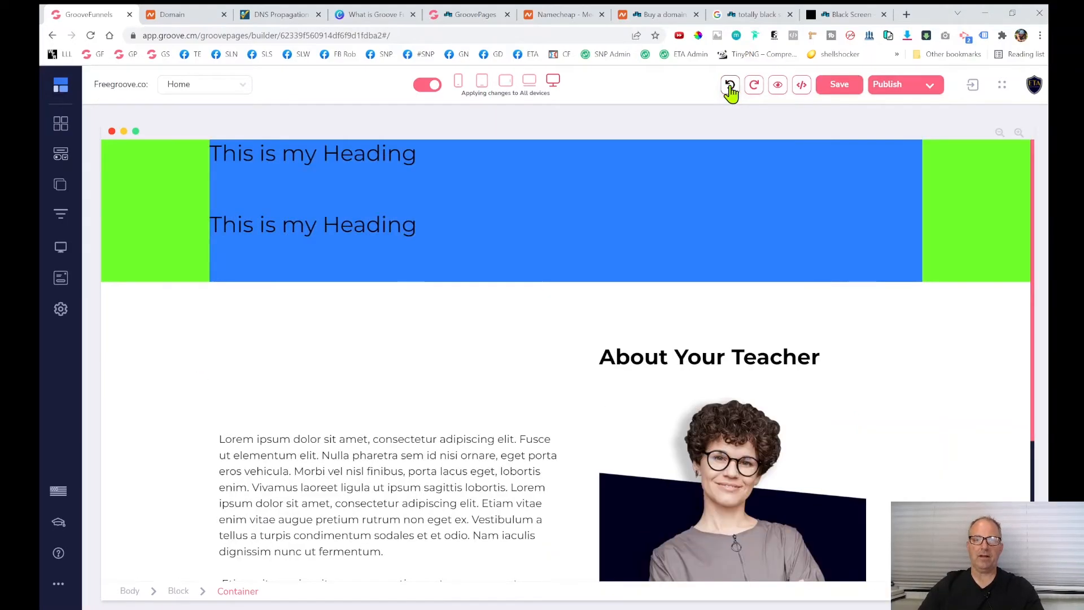
left_click(147, 252)
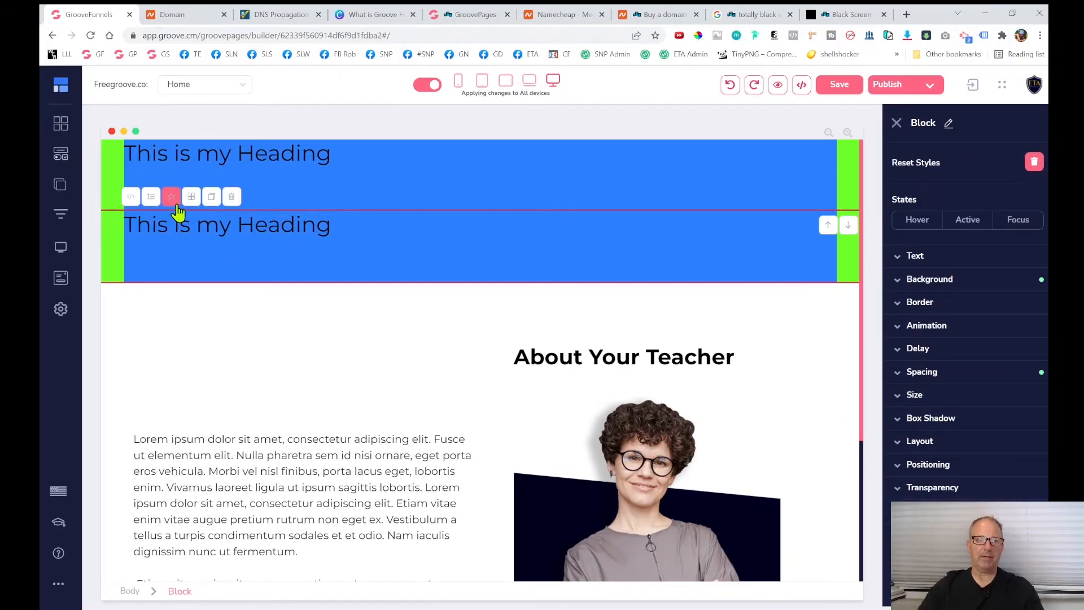
left_click(211, 197)
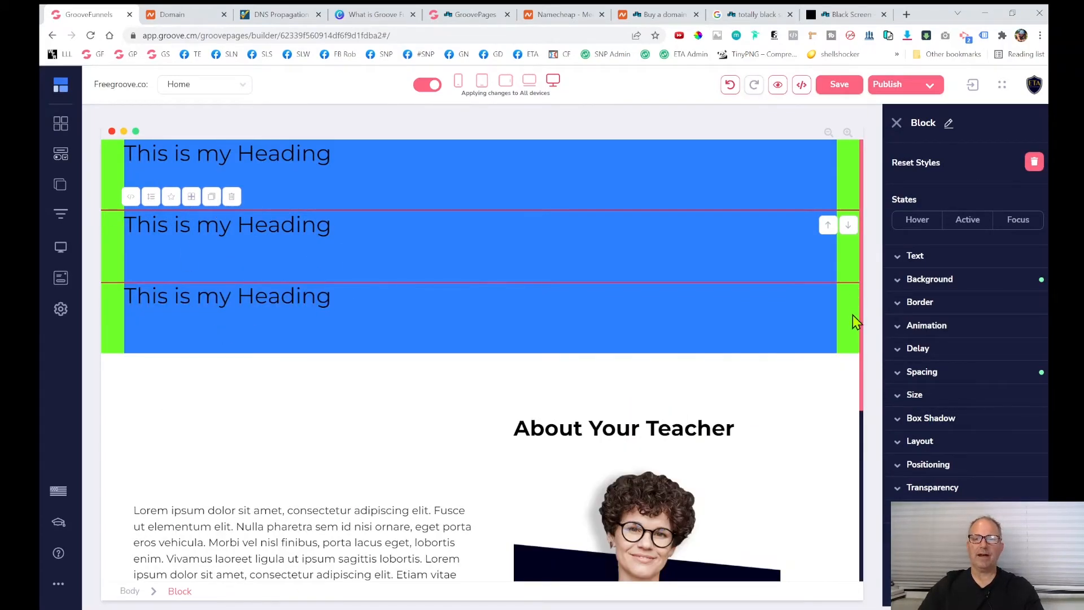
Set the background color of the container in the second heading block to red #FF1900.
left_click(693, 252)
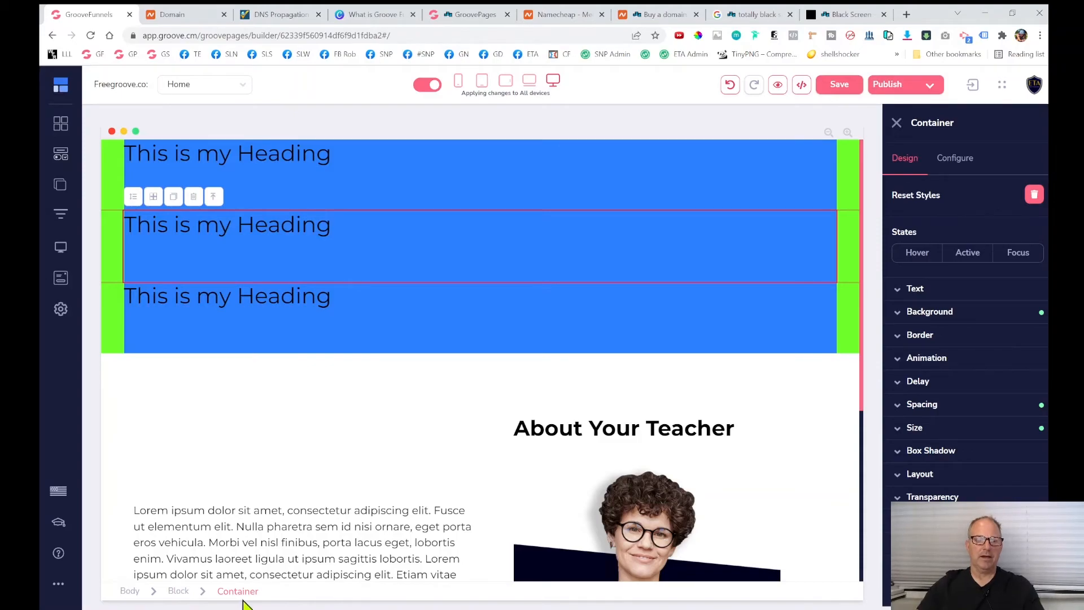
left_click(983, 316)
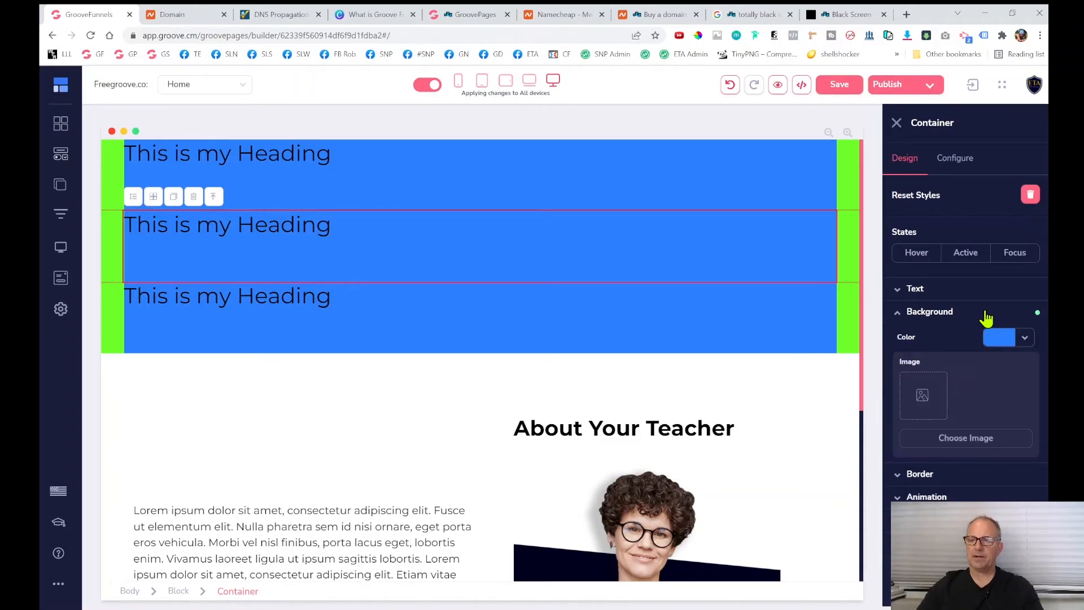
left_click(1020, 339)
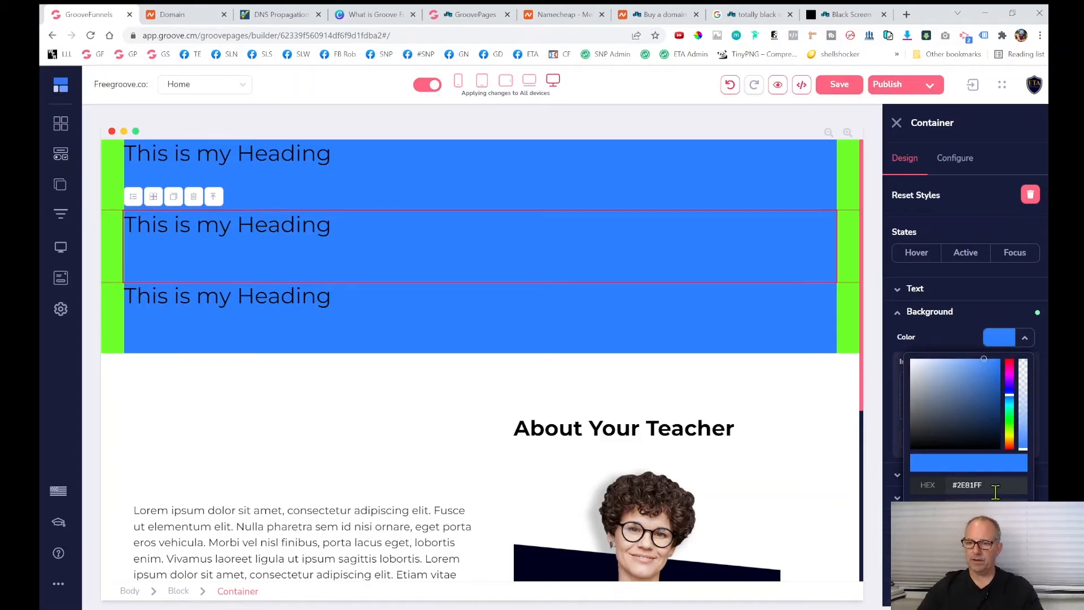
left_click(945, 527)
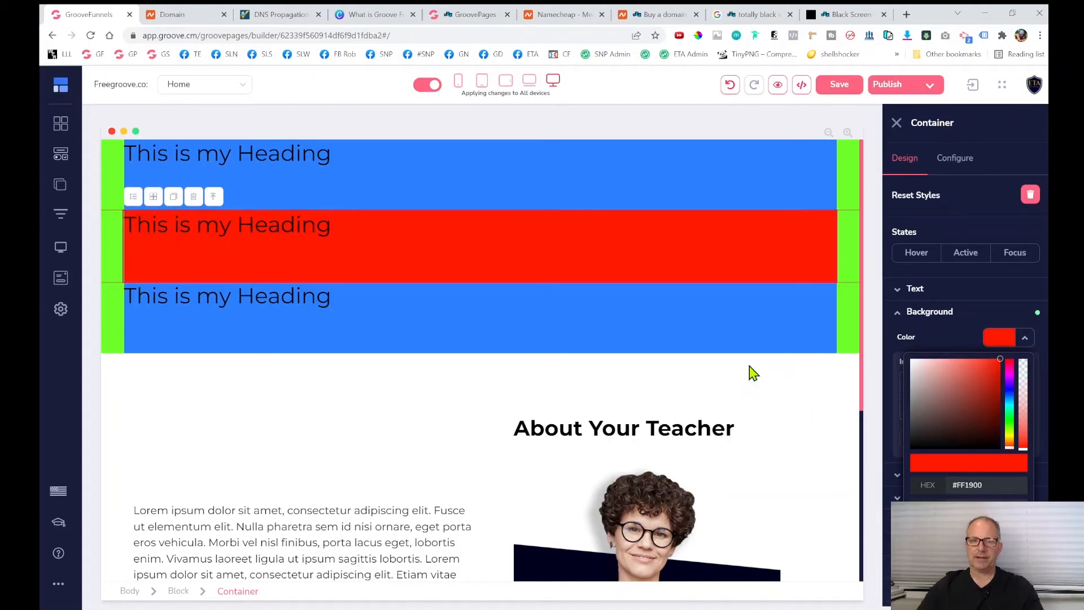
Set the background color of the container in the third heading block to yellow #FFE623.
left_click(646, 321)
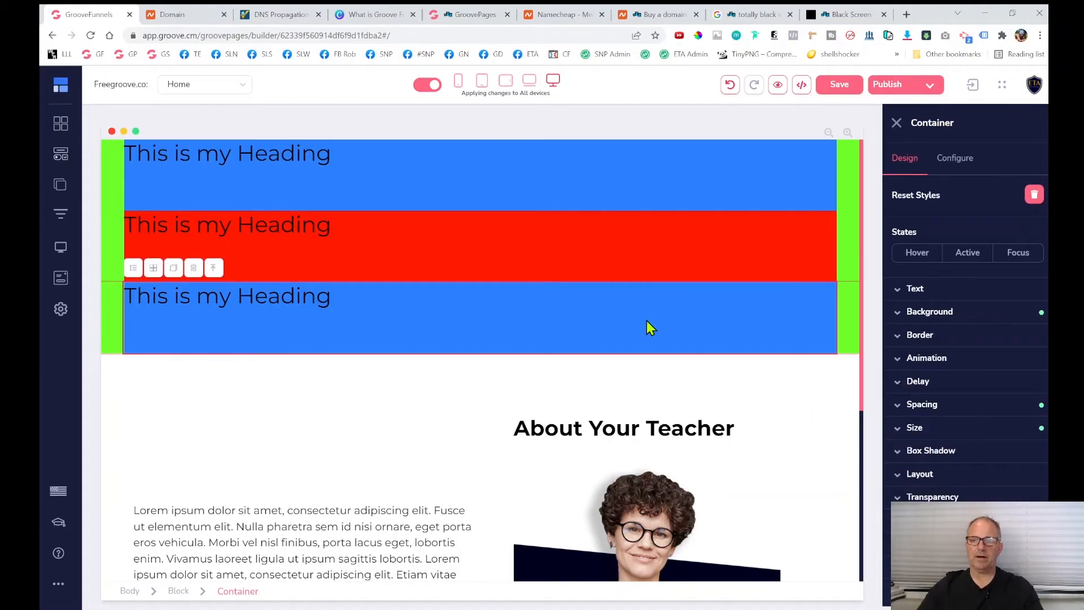
left_click(996, 315)
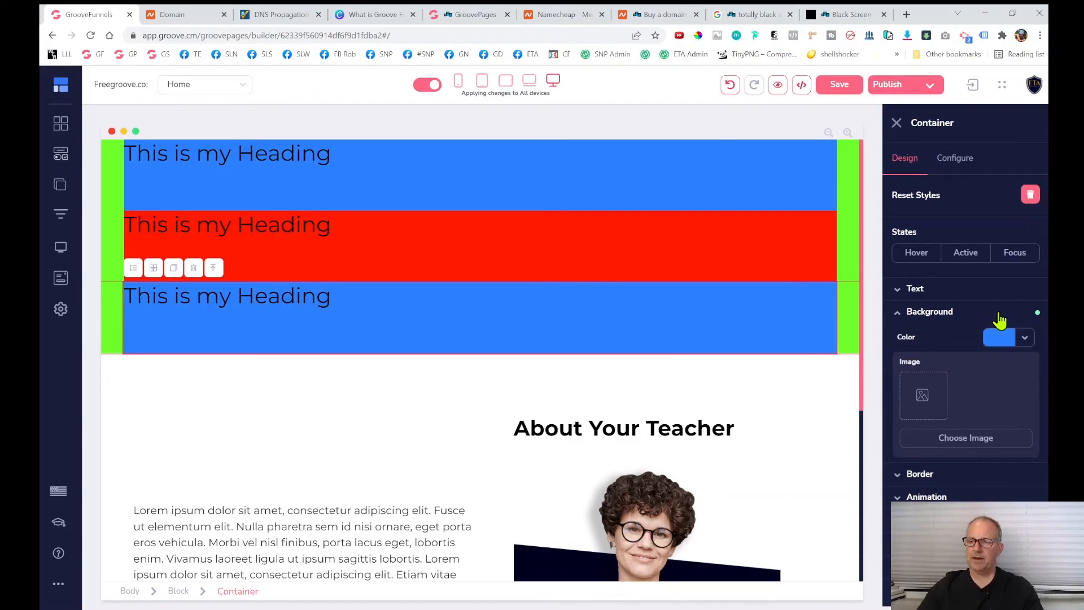
left_click(1006, 341)
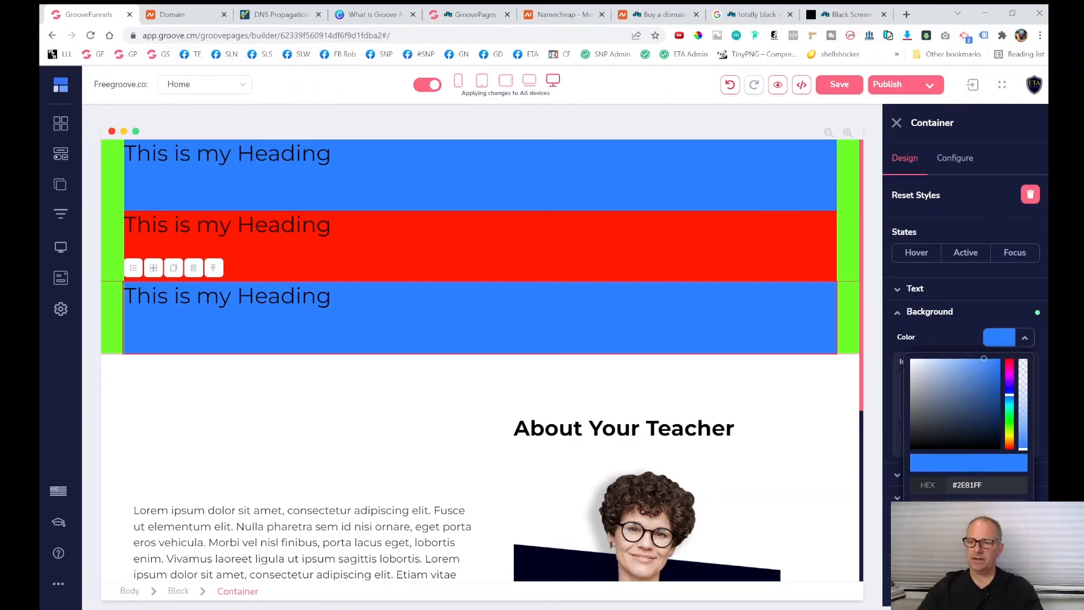
left_click(992, 528)
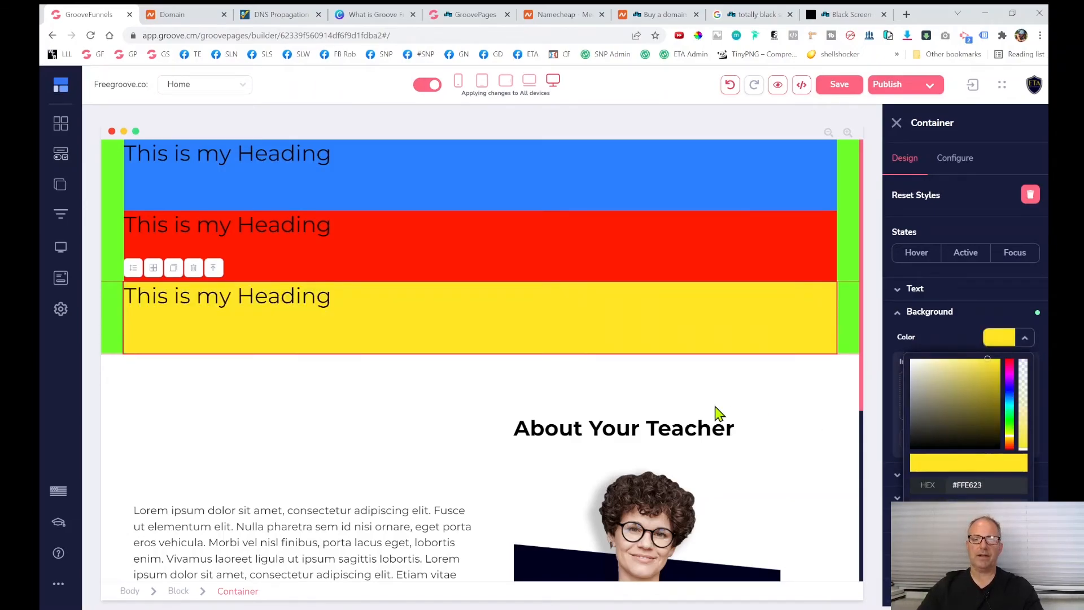
Set the background color of the block around the red container to teal #1BC7B1.
left_click(114, 233)
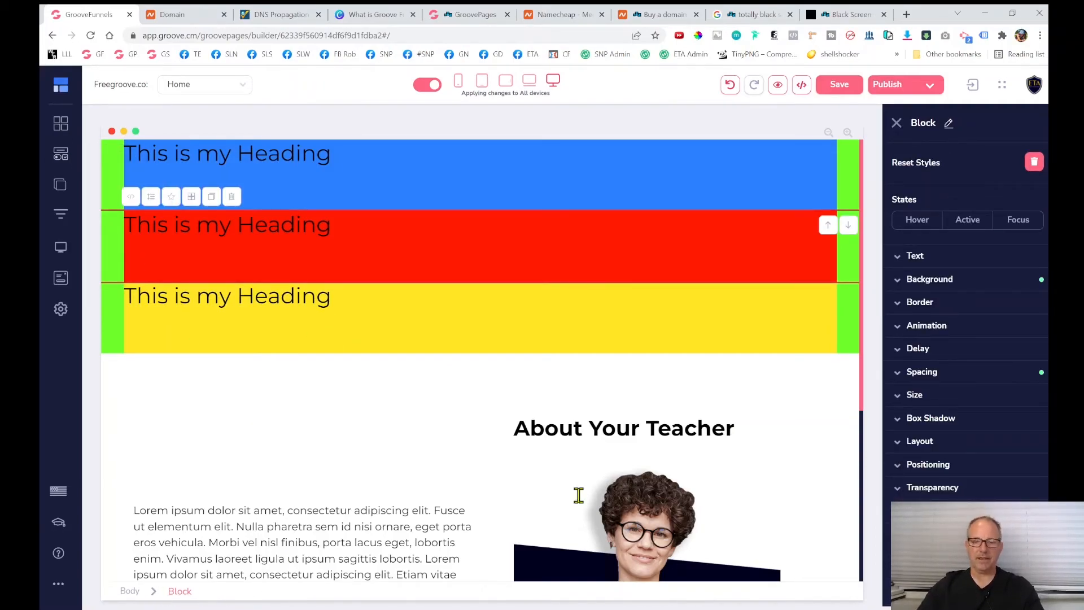
left_click(989, 285)
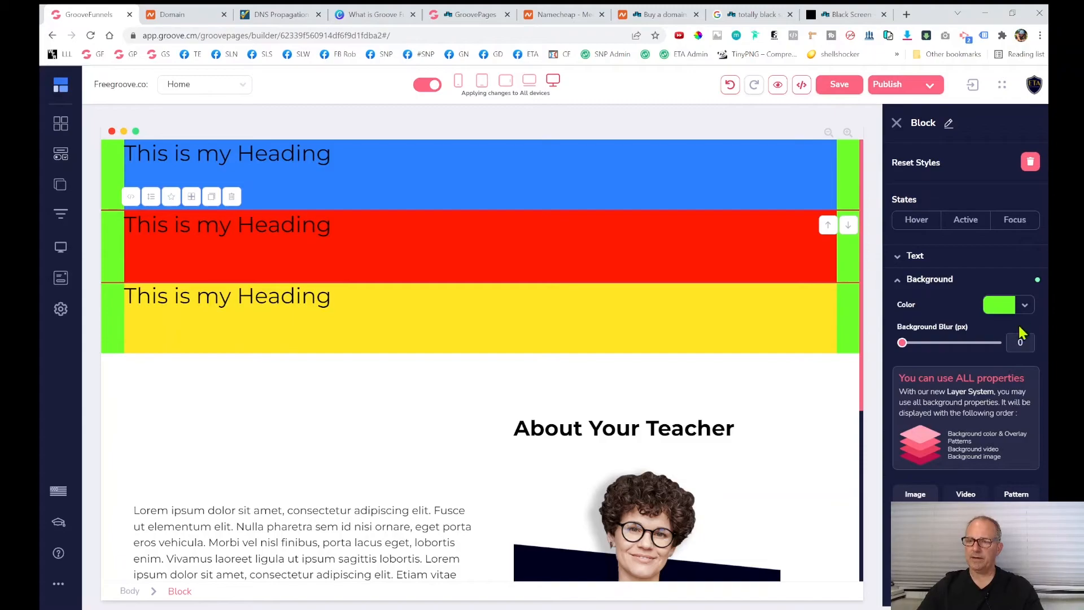
left_click(1019, 307)
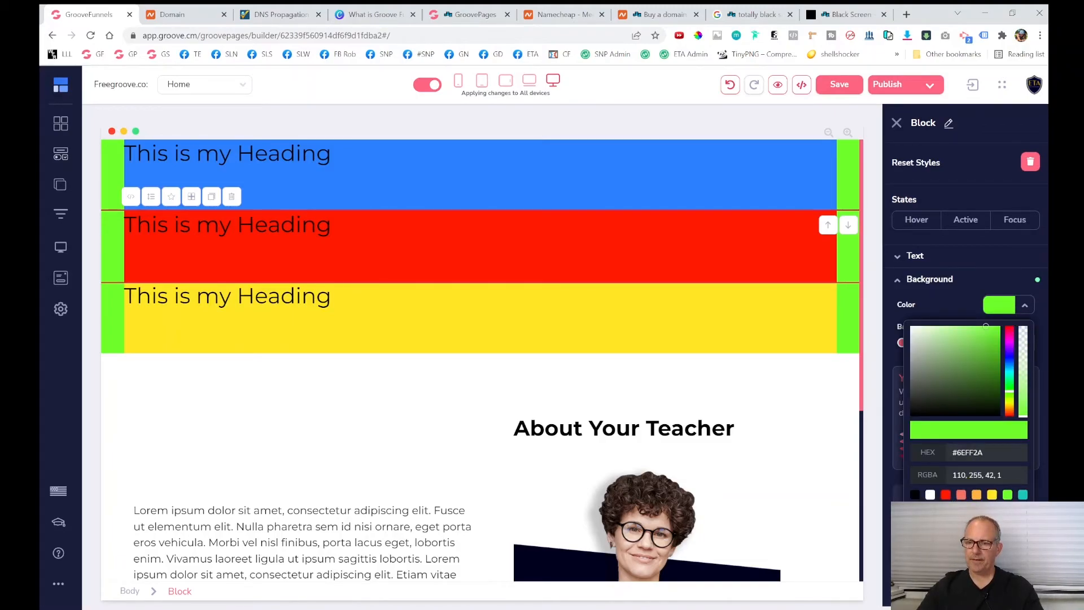
left_click(1024, 495)
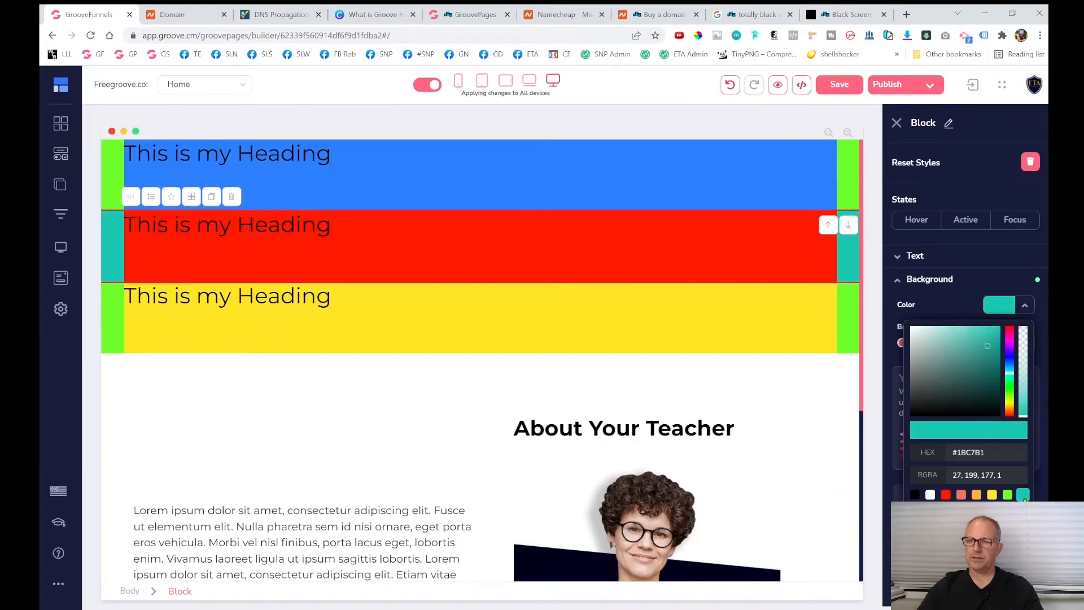
Move the teal block with the red container down one place, below the yellow heading block.
left_click(761, 248)
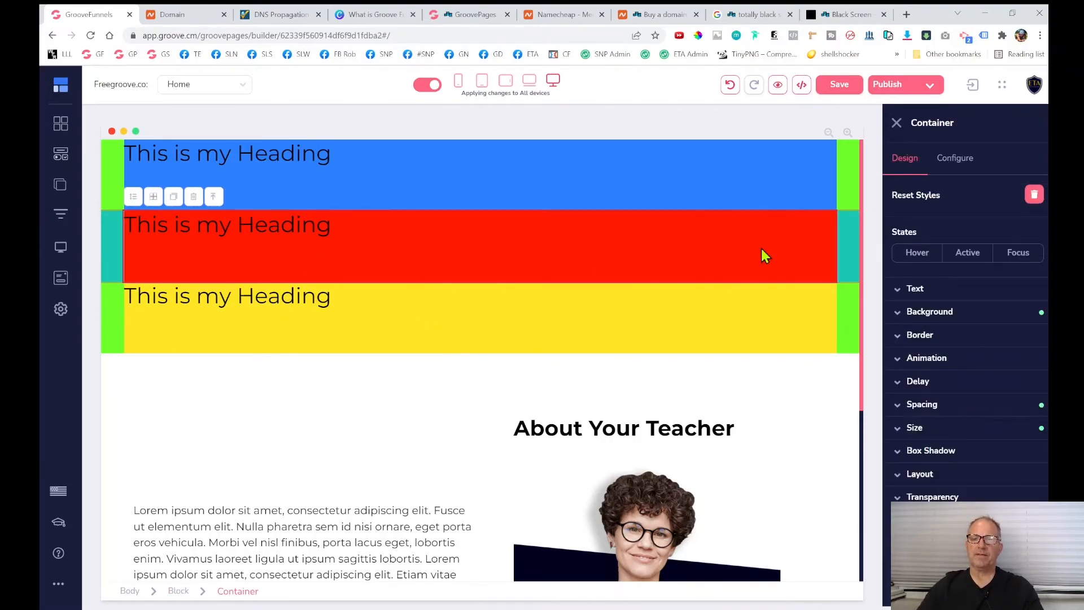
left_click(180, 591)
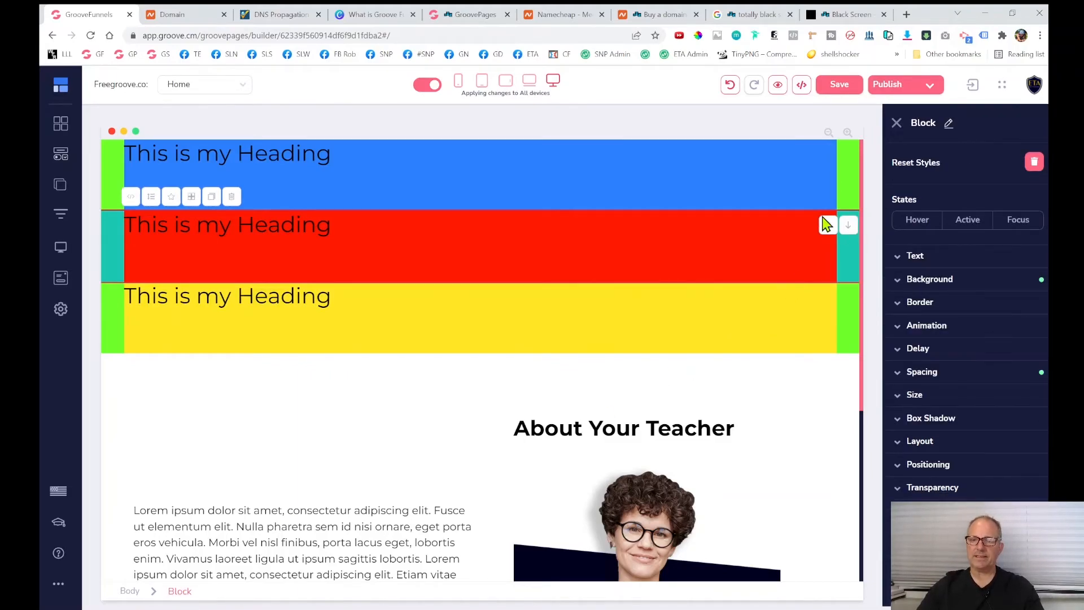
left_click(848, 299)
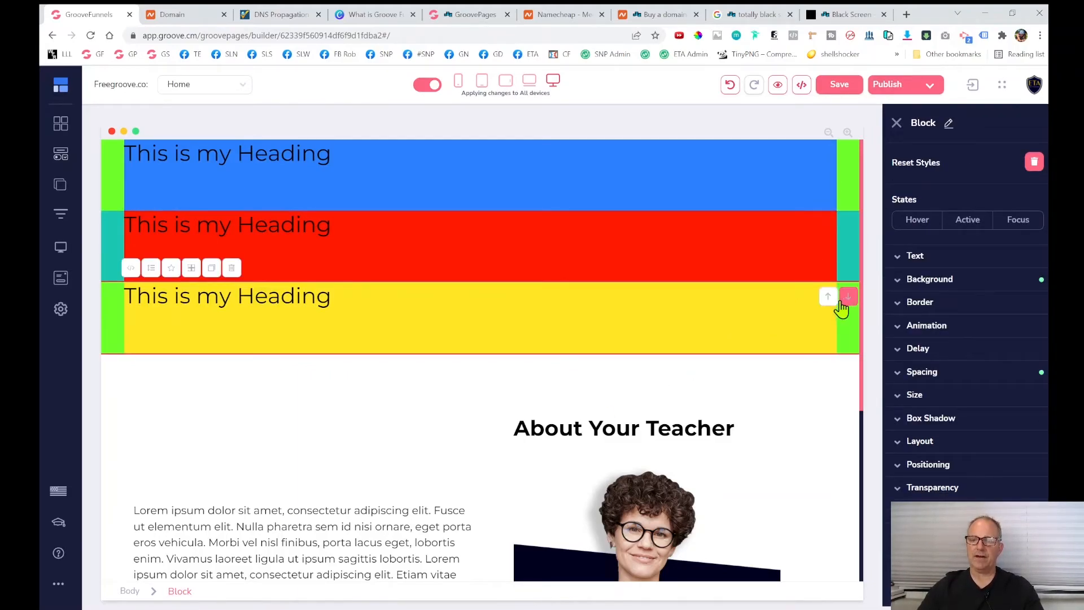
left_click(850, 182)
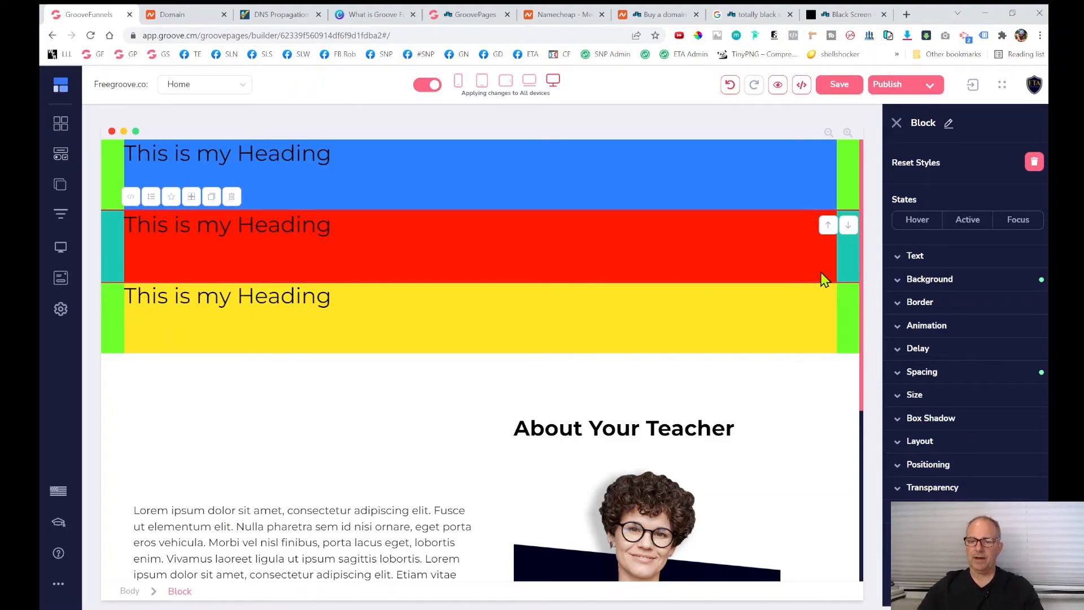
left_click(848, 226)
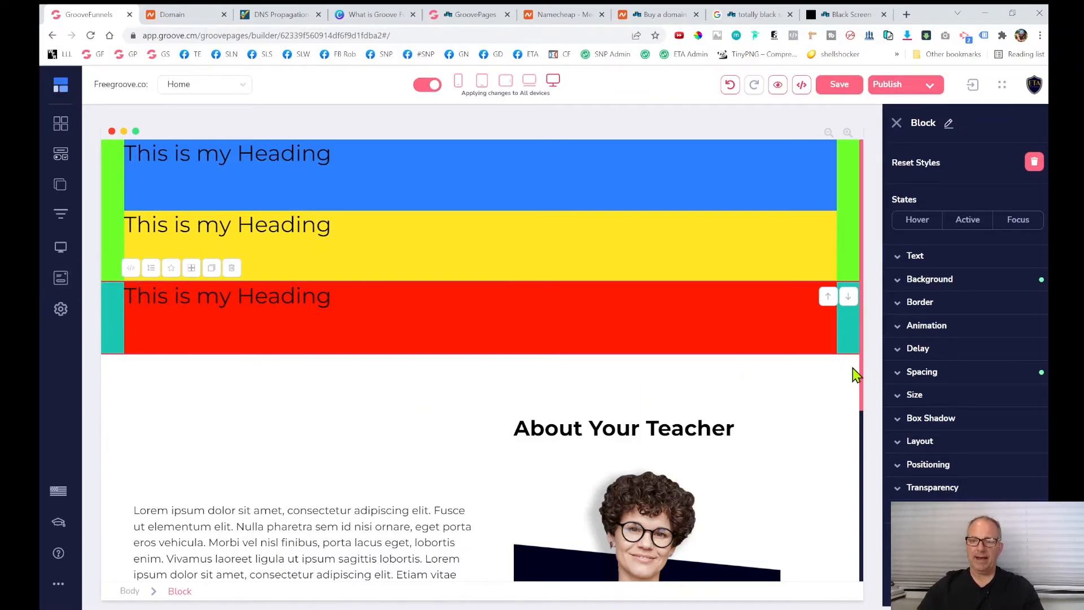
Select the parent block of the About Your Teacher section from its paragraph container and examine its extent.
scroll(150, 477, "down", 4)
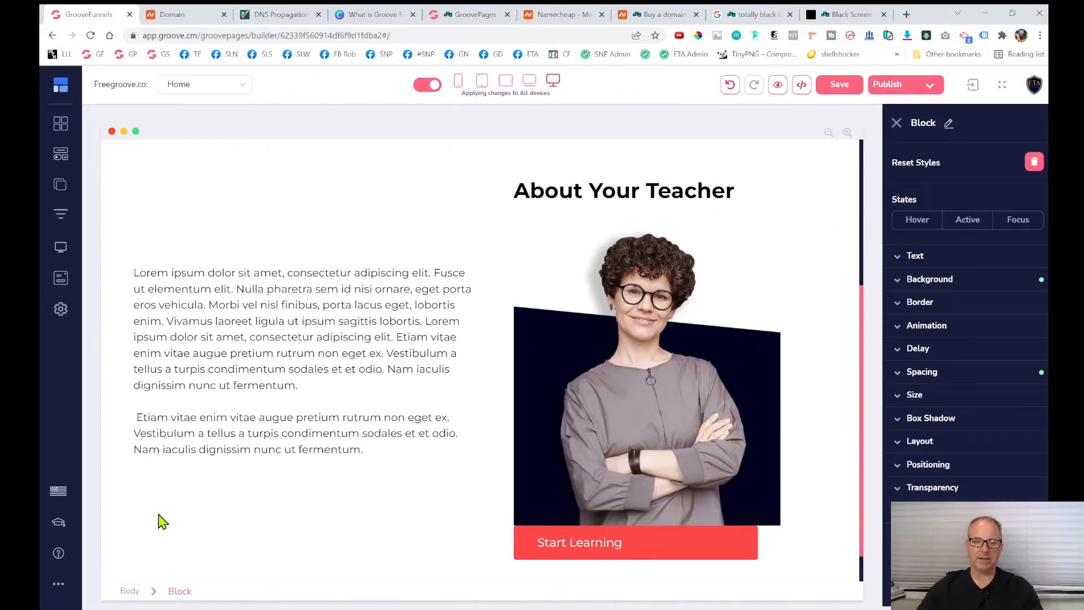
left_click(137, 547)
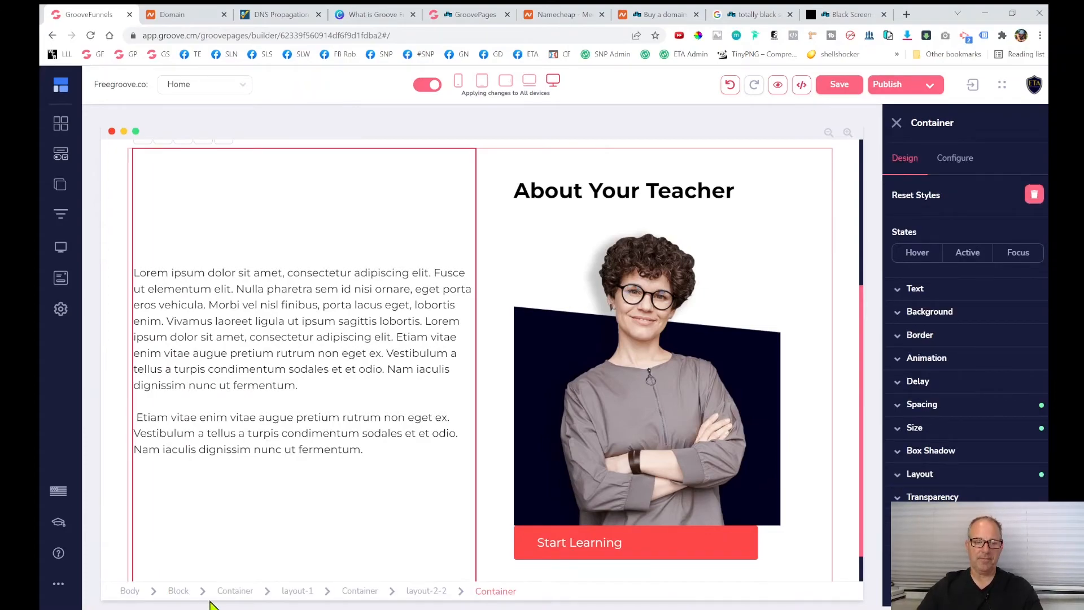
left_click(179, 591)
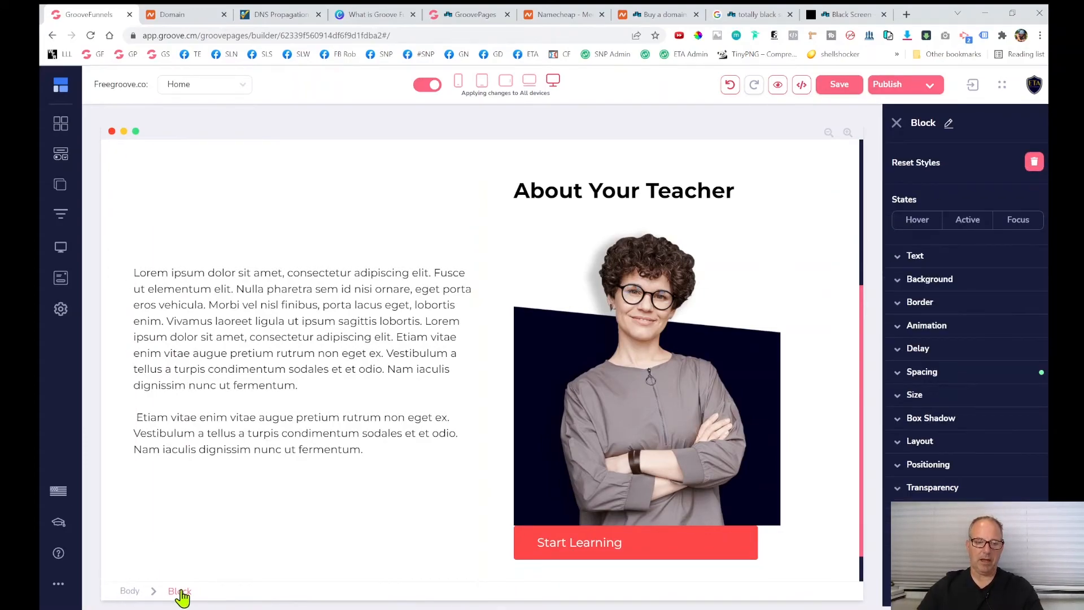
scroll(237, 441, "up", 4)
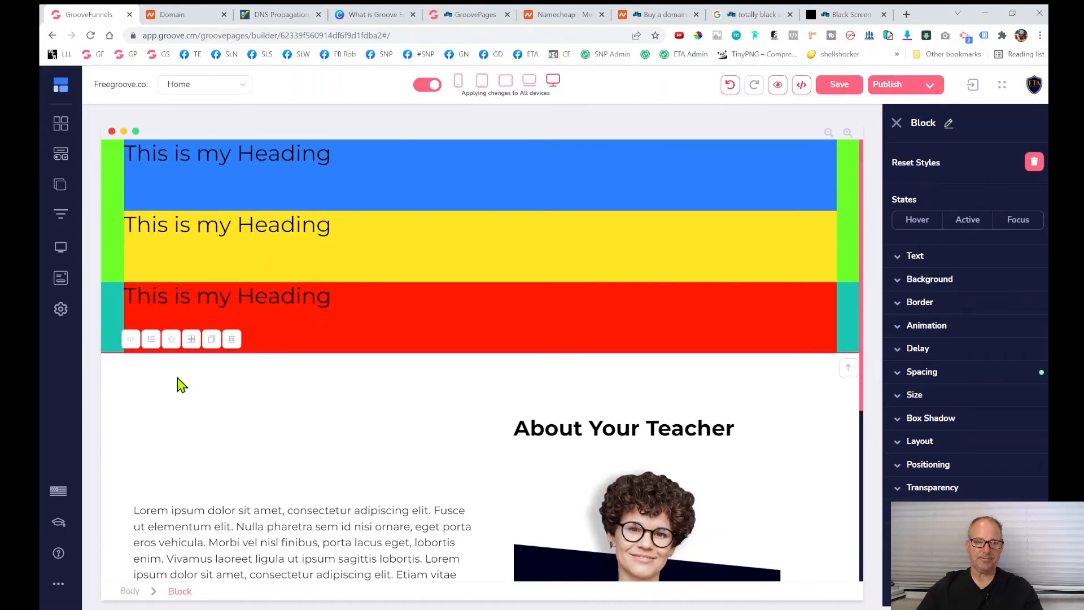
scroll(822, 426, "down", 5)
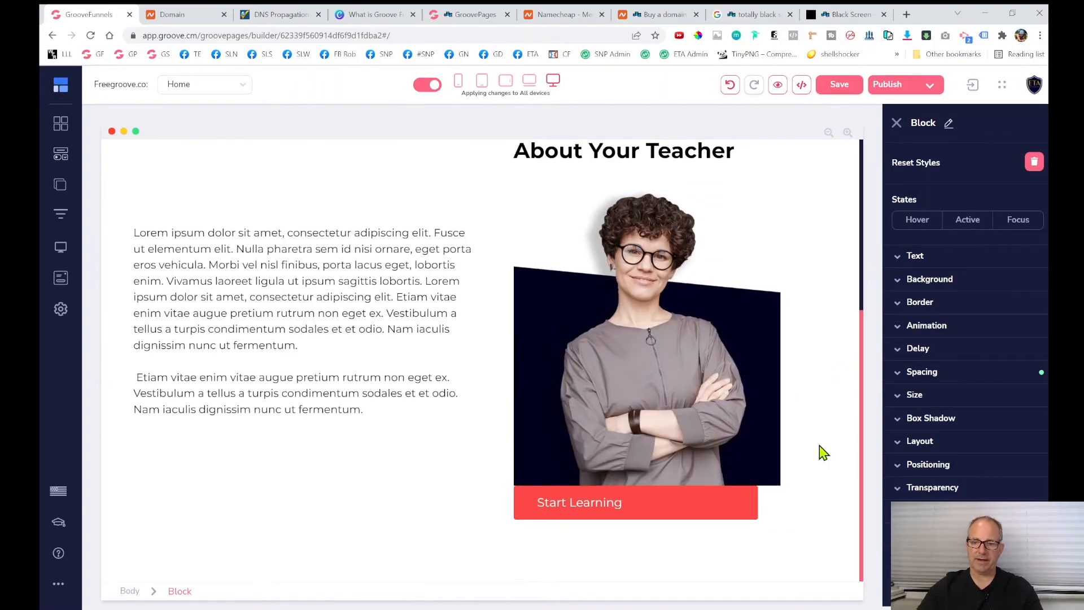
scroll(192, 485, "up", 5)
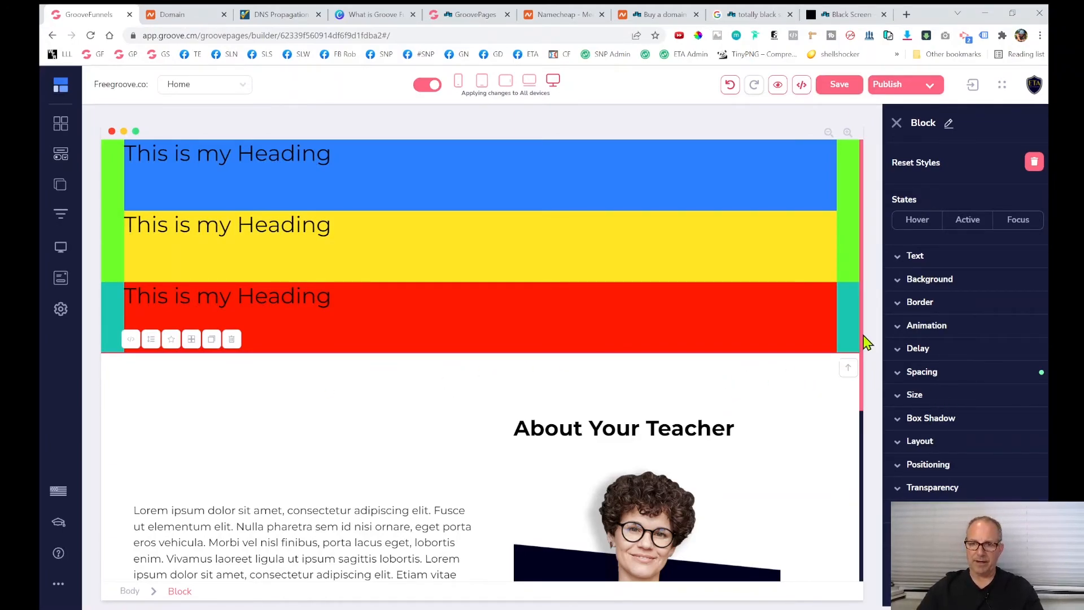
Move the red heading block and the yellow heading block below the About Your Teacher block, with yellow above red.
left_click(846, 324)
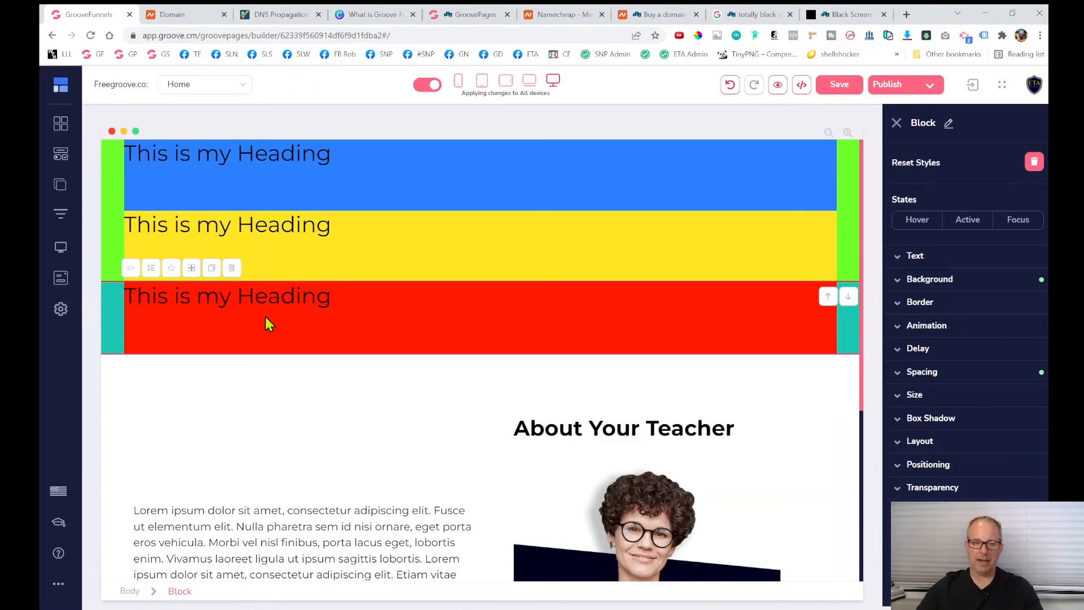
left_click(848, 297)
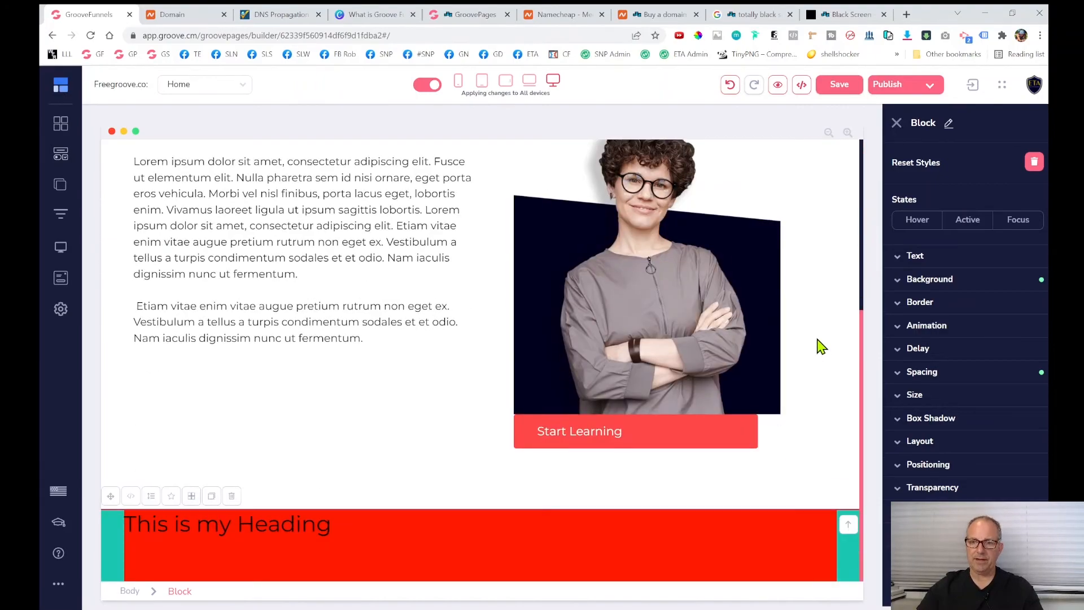
scroll(828, 353, "up", 5)
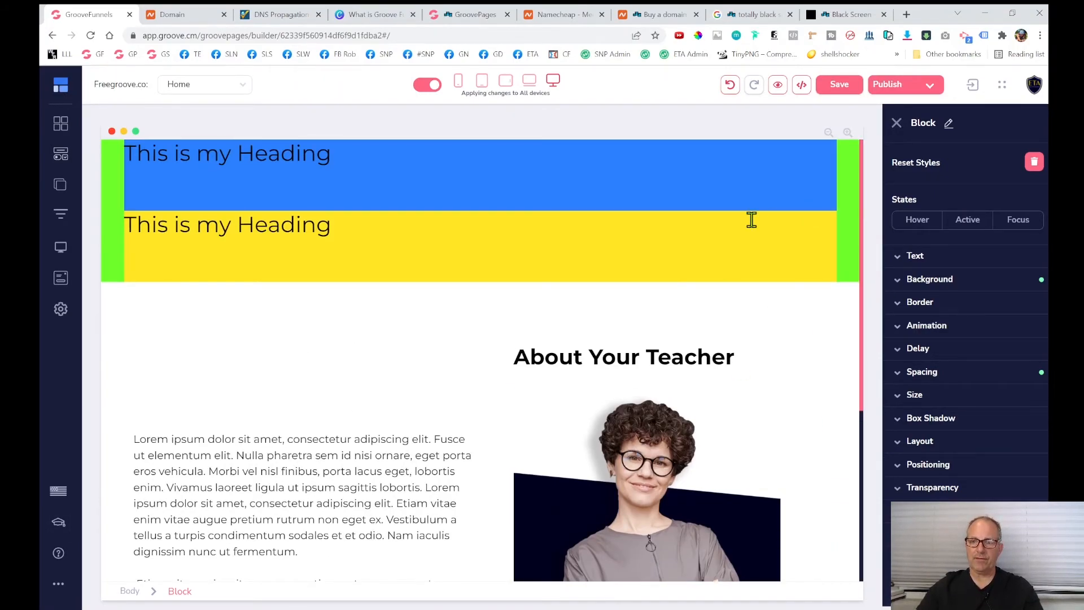
left_click(828, 224)
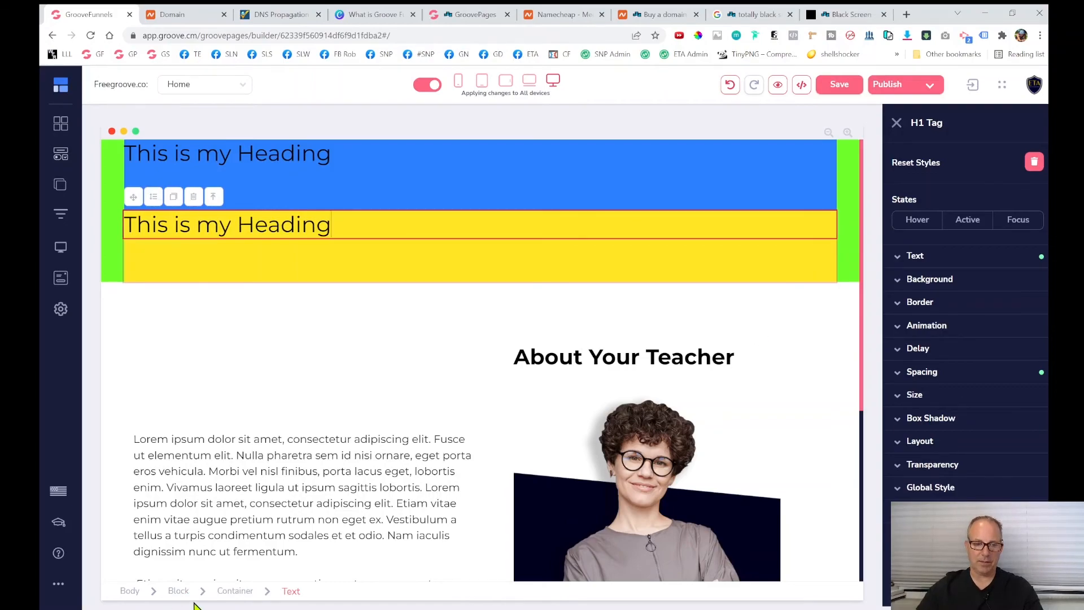
left_click(176, 592)
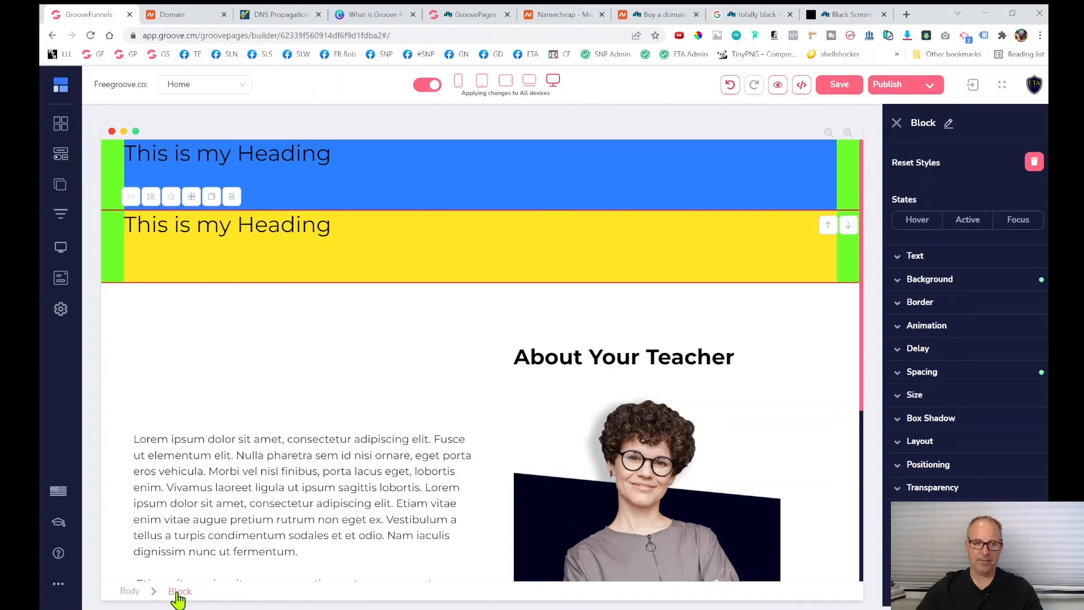
left_click(848, 226)
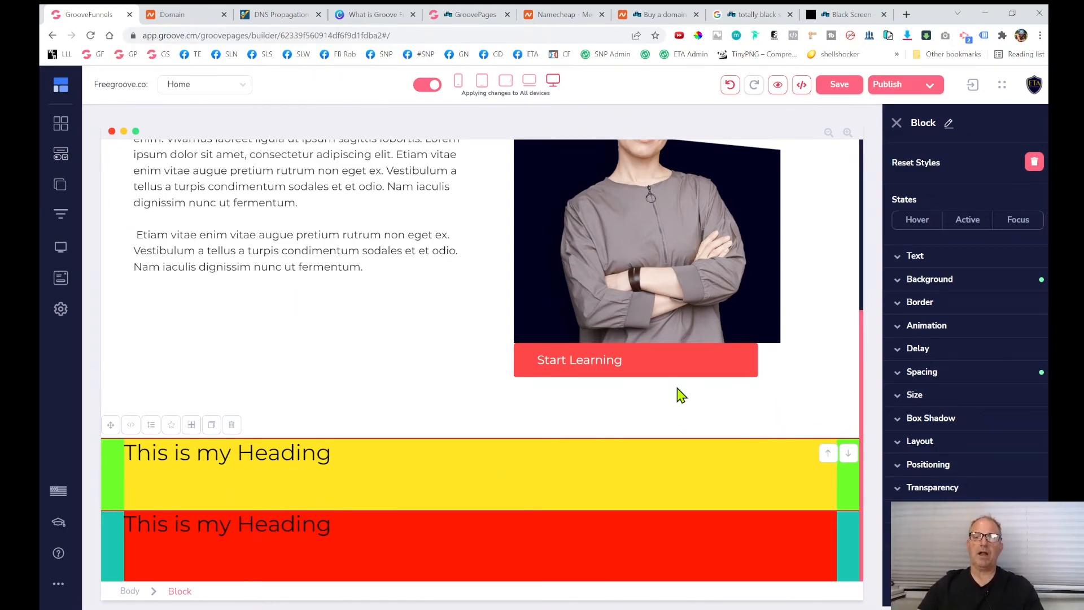
Select the container holding the lorem ipsum paragraph in the teacher block and look over the rearranged page.
scroll(677, 384, "up", 5)
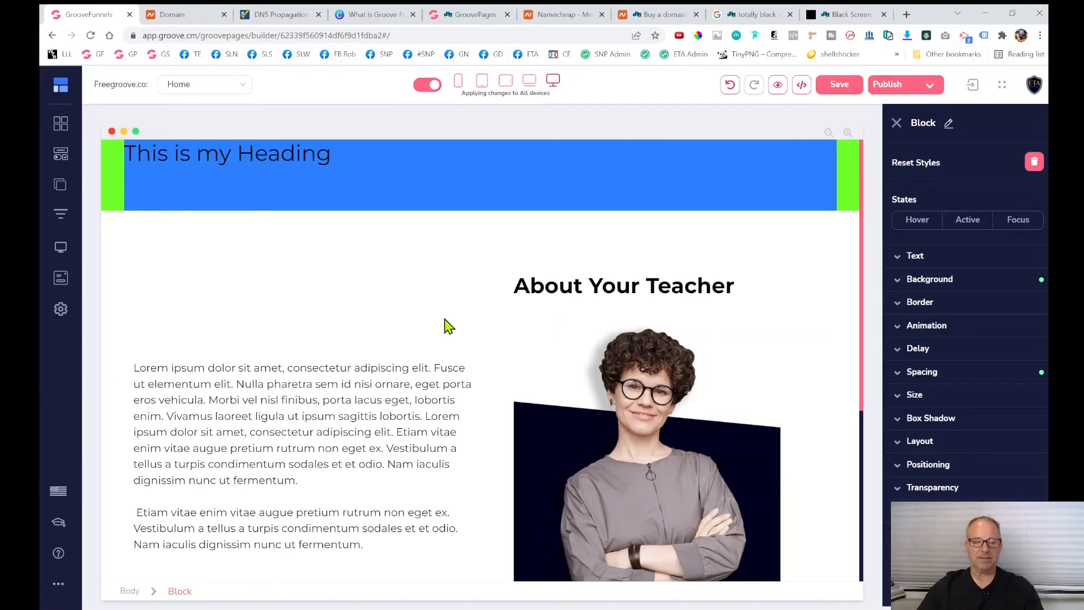
left_click(393, 306)
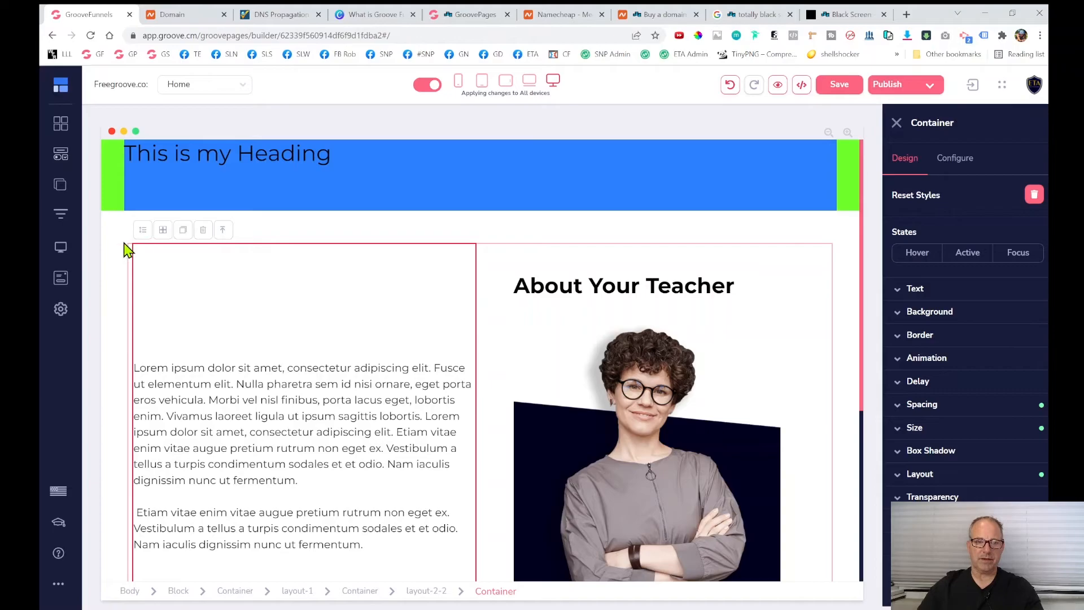
scroll(329, 310, "down", 3)
scroll(327, 311, "up", 4)
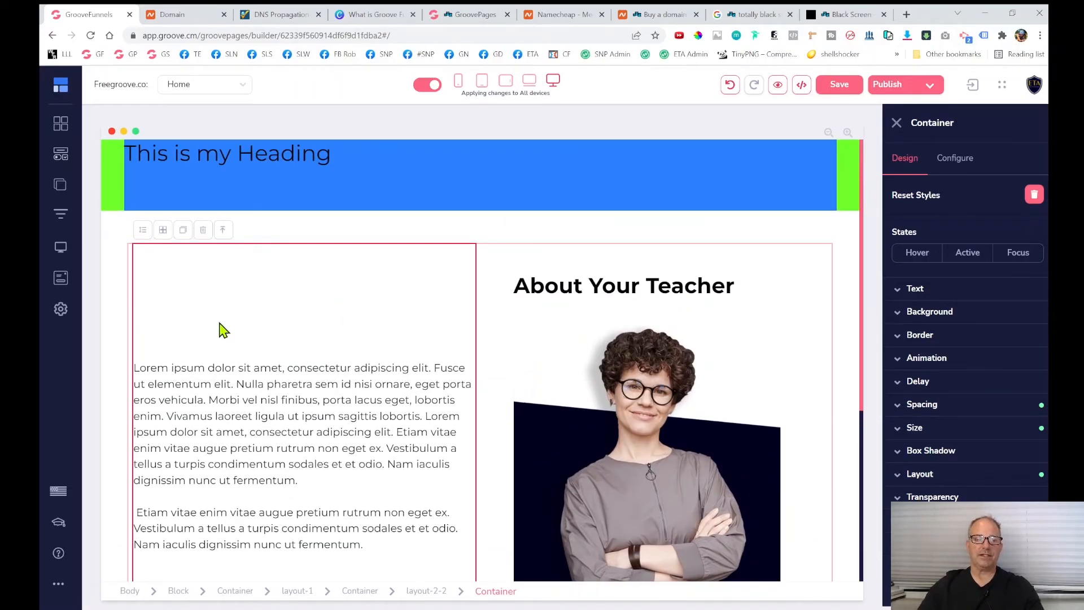
Turn on resizing for the lorem ipsum container in the teacher block and make it slightly shorter and wider.
scroll(308, 337, "down", 4)
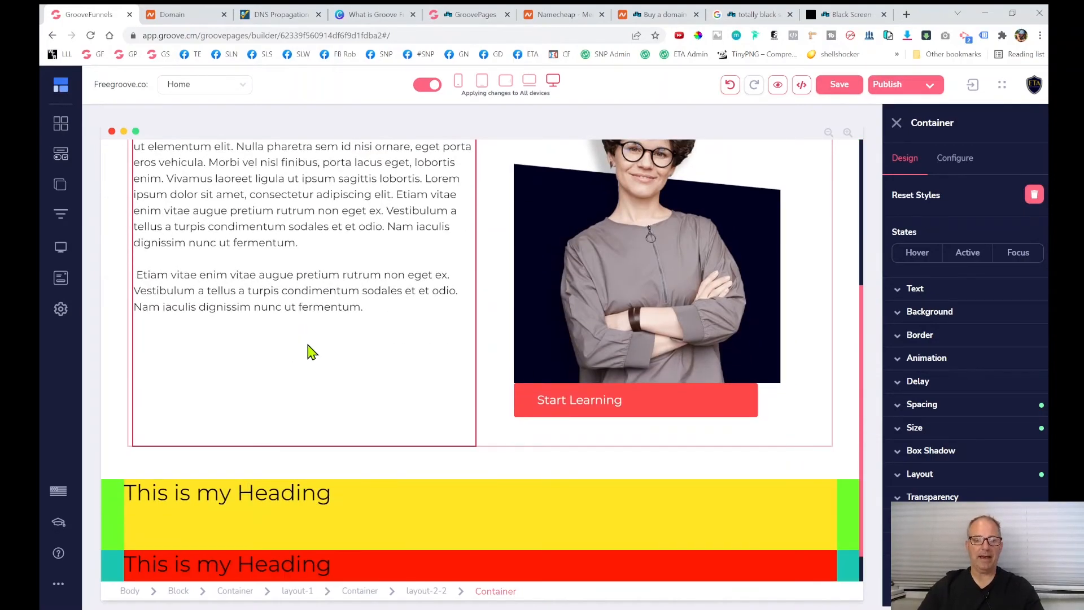
scroll(310, 351, "up", 3)
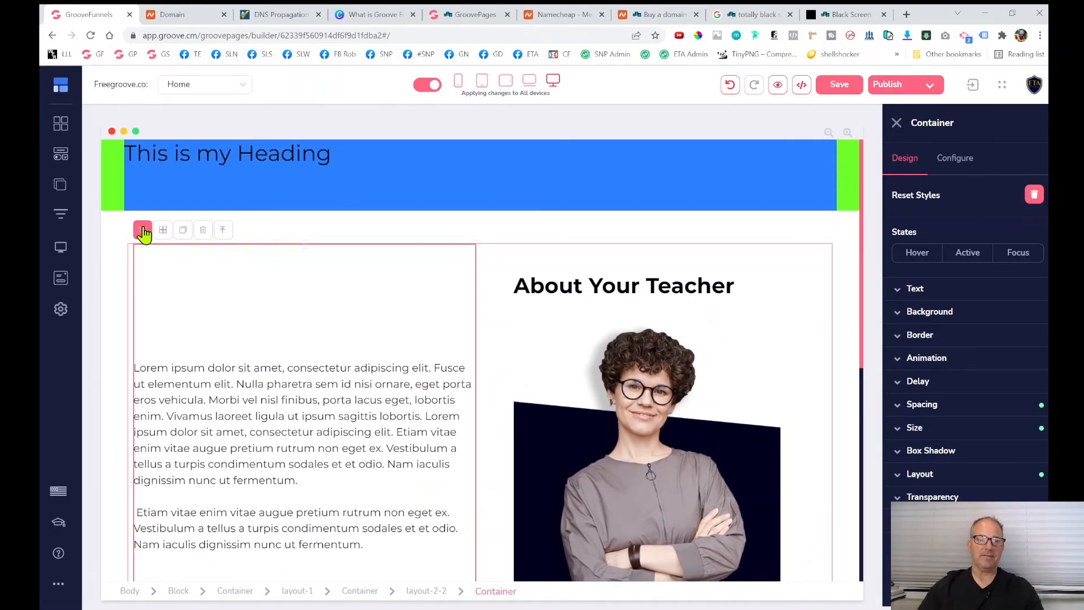
left_click(143, 231)
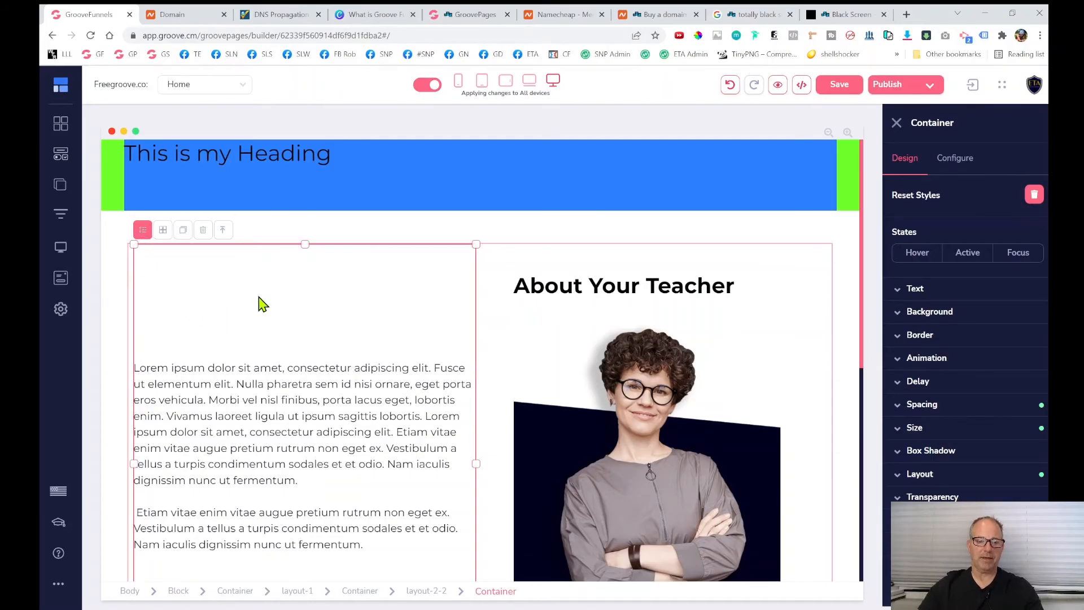
scroll(263, 316, "down", 5)
scroll(276, 351, "up", 5)
mouse_move(309, 249)
left_mouse_down()
mouse_move(311, 382)
mouse_move(301, 268)
left_mouse_up()
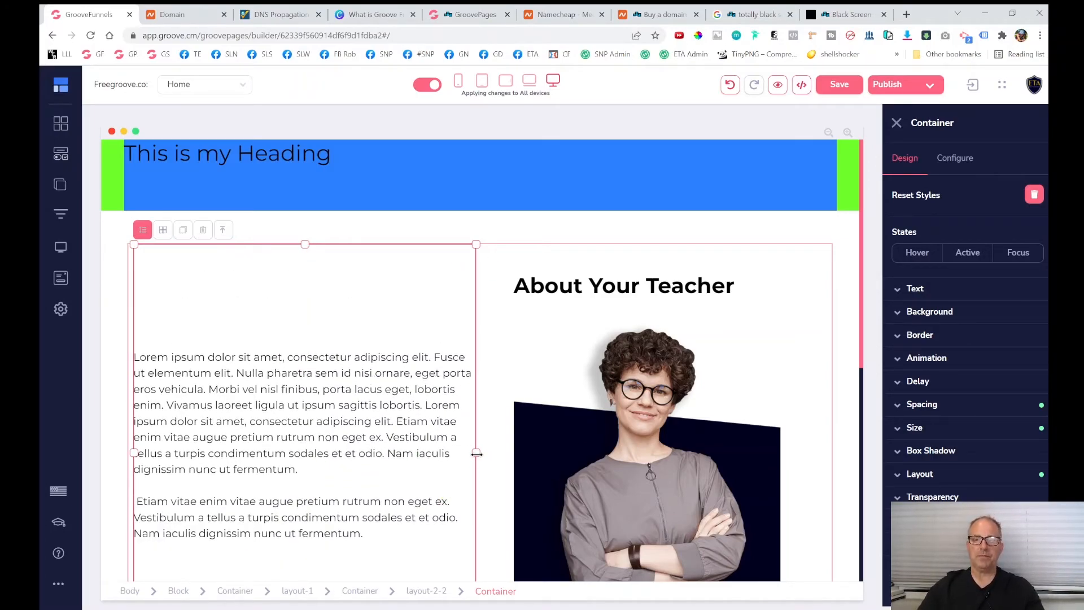
mouse_move(476, 452)
left_mouse_down()
mouse_move(709, 454)
mouse_move(489, 457)
left_mouse_up()
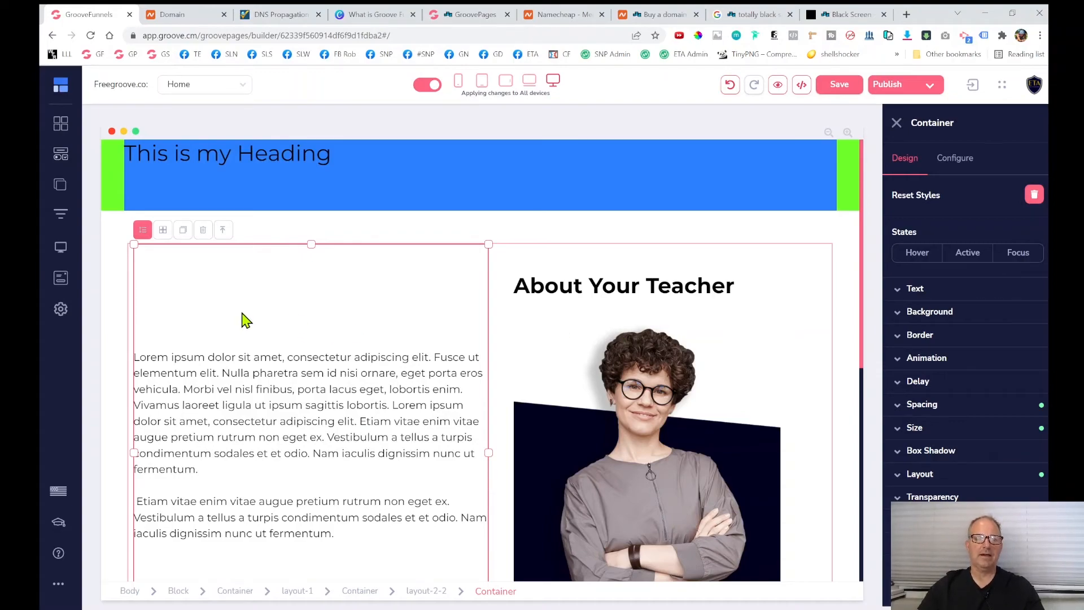
Examine the margin and padding editor beneath the lorem ipsum container and close it.
scroll(243, 325, "down", 4)
scroll(271, 333, "up", 2)
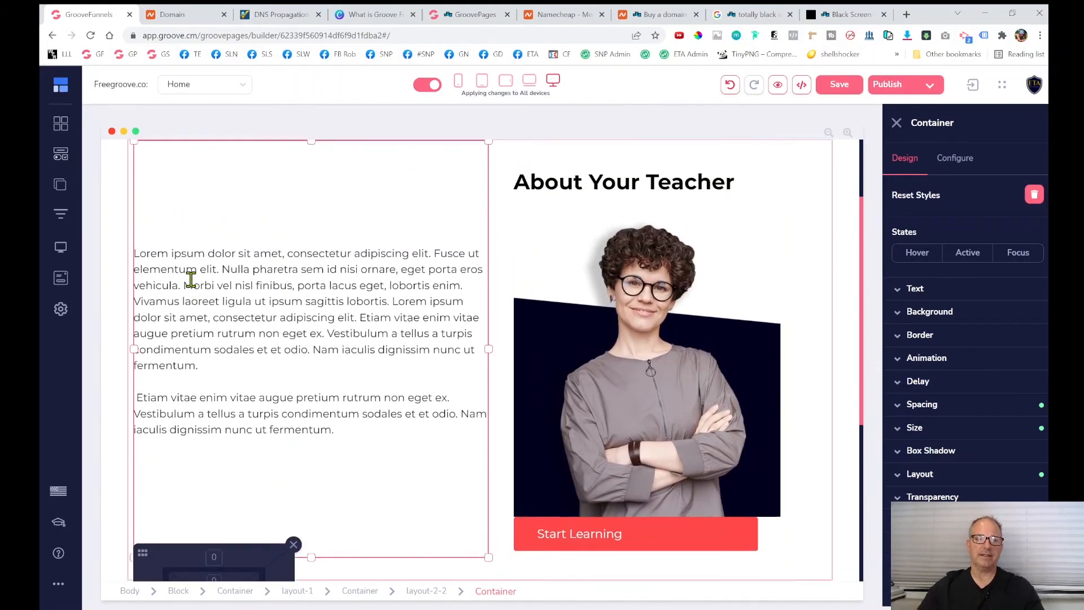
scroll(170, 266, "up", 2)
scroll(254, 376, "down", 3)
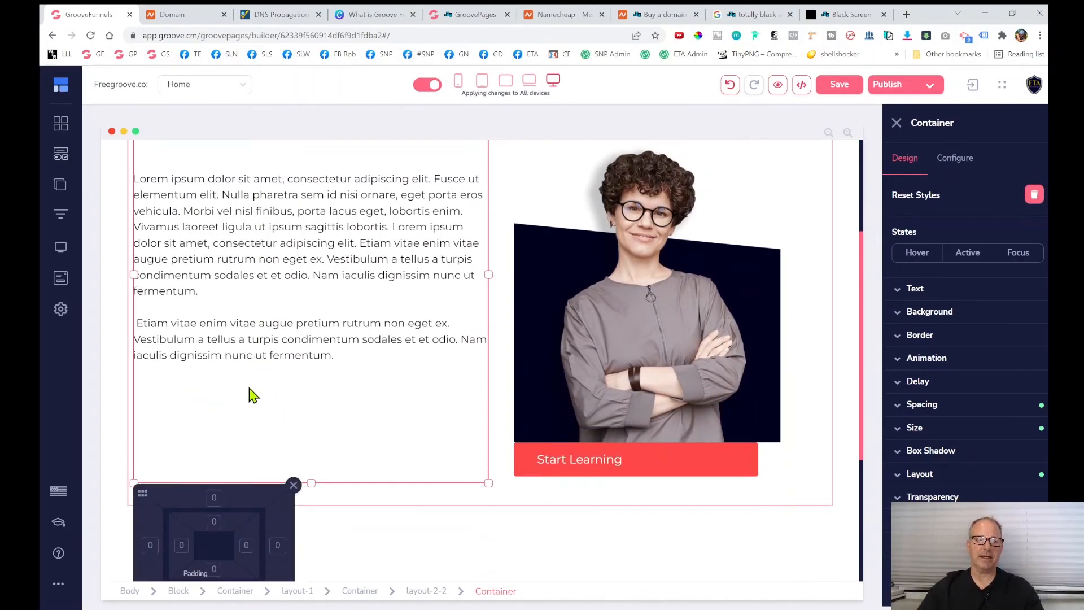
scroll(218, 373, "down", 2)
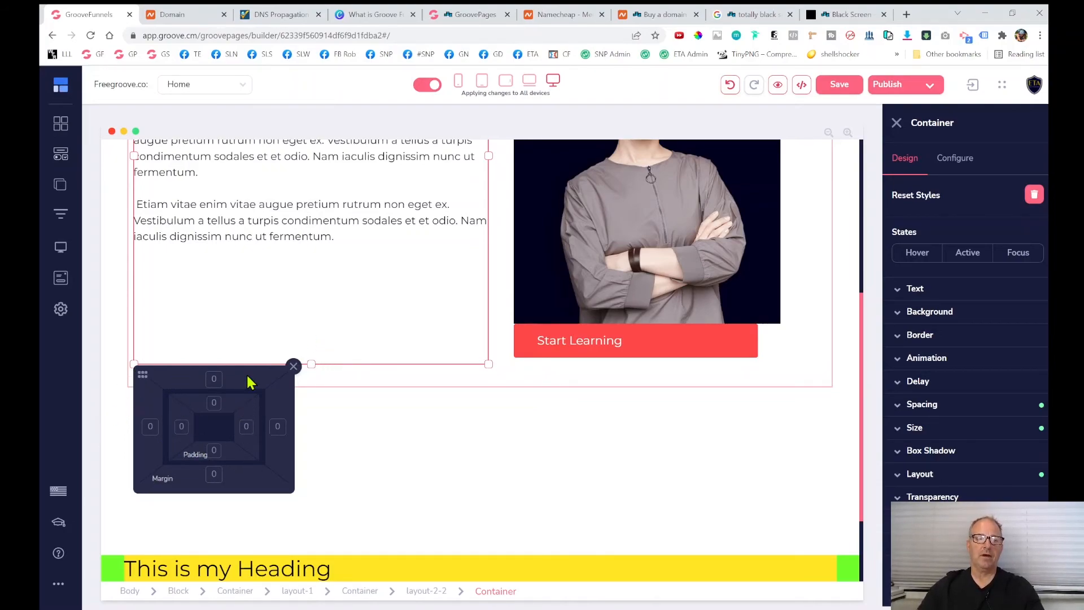
left_click(293, 367)
scroll(380, 423, "up", 5)
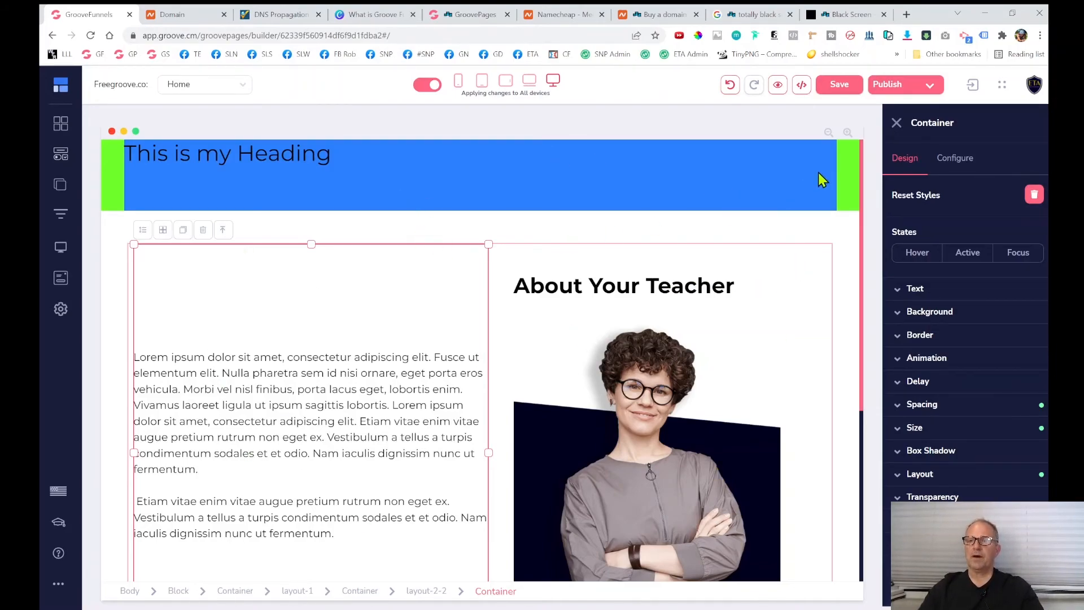
Set the site's publish settings to the custom domain freegroove.co with Root as the location.
left_click(887, 84)
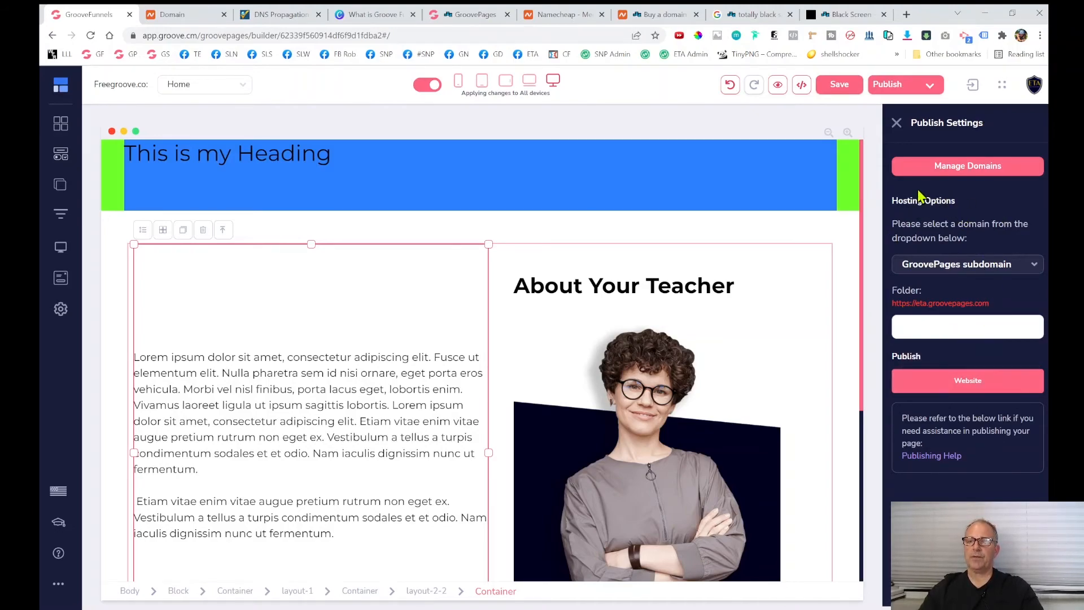
left_click(1005, 275)
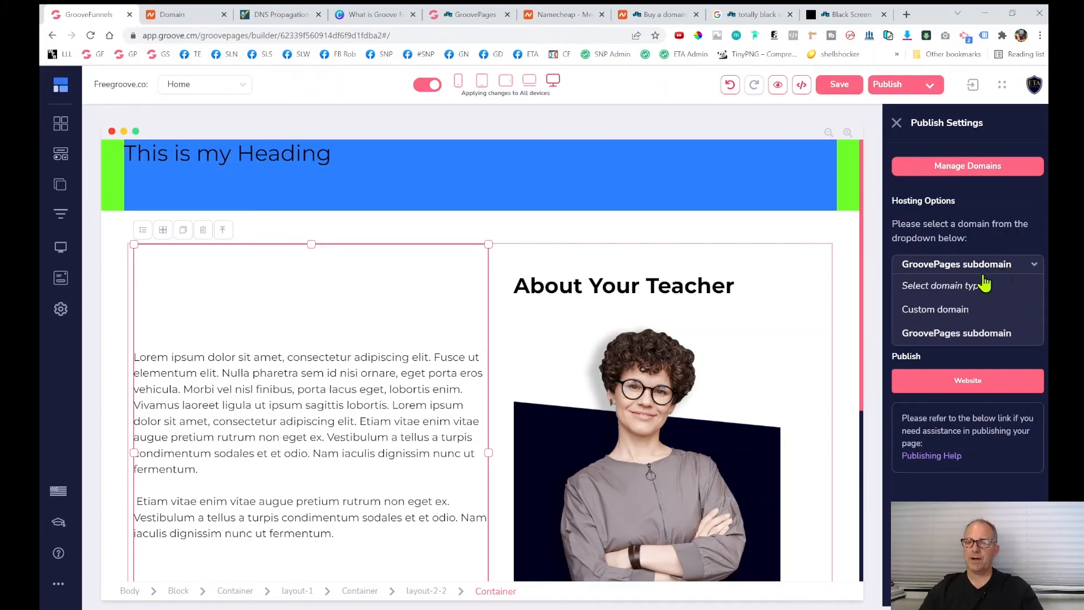
left_click(961, 317)
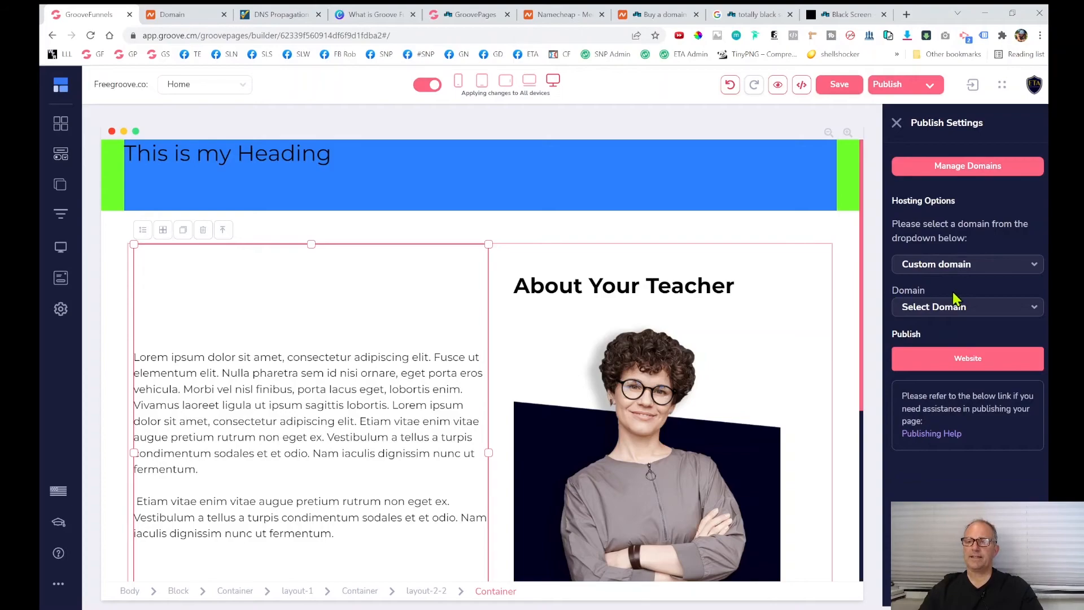
left_click(910, 308)
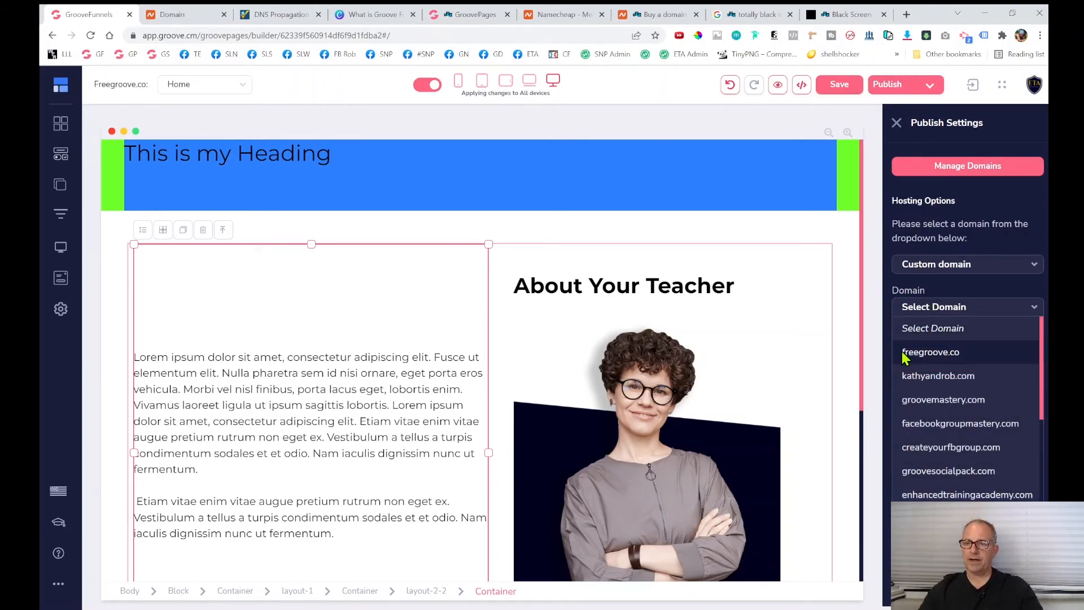
left_click(928, 353)
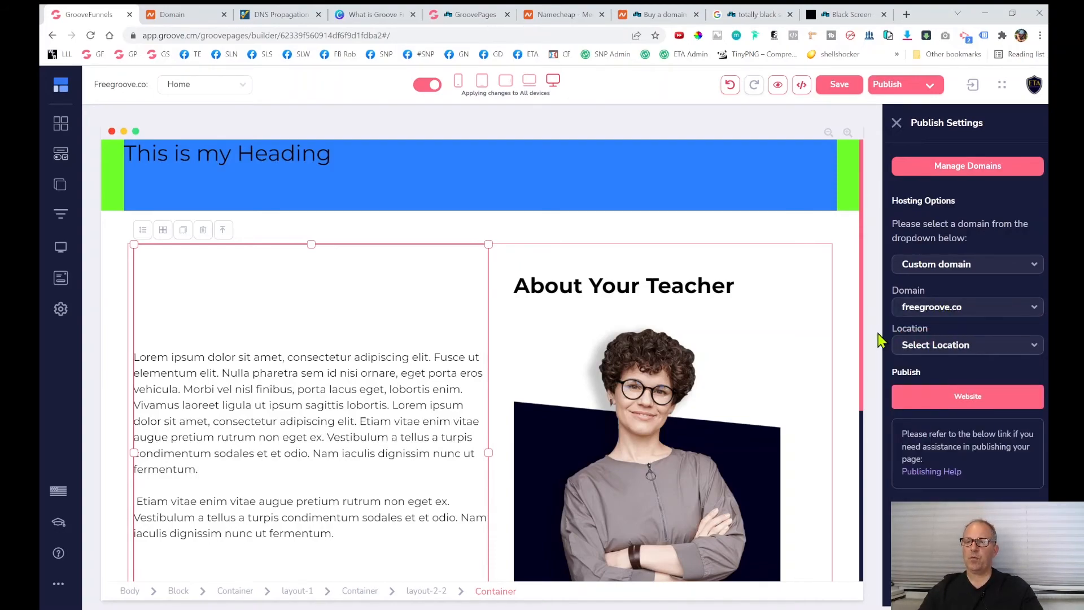
left_click(955, 351)
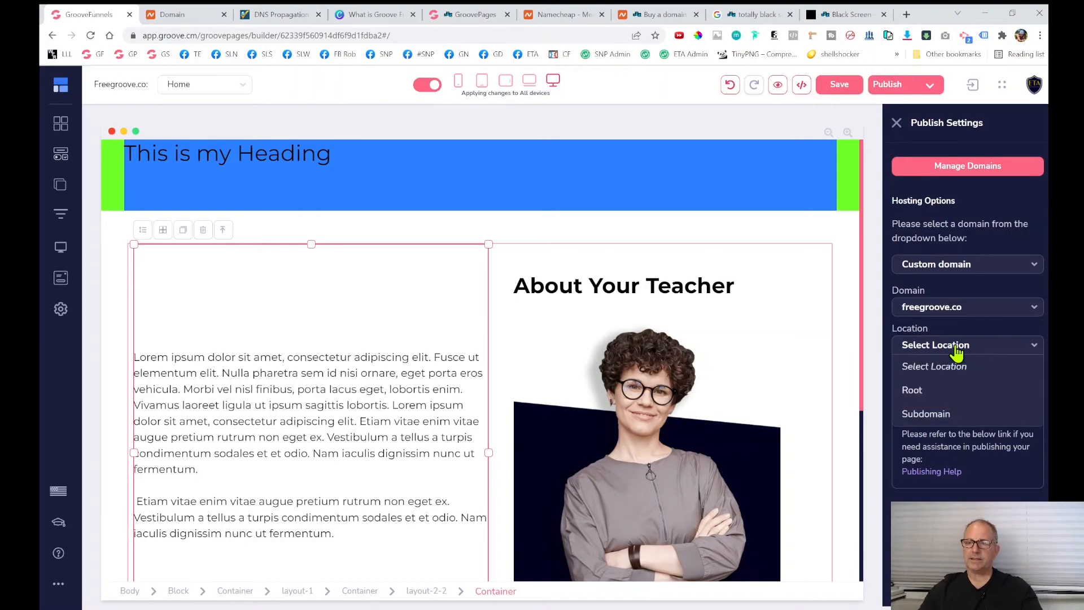
left_click(911, 395)
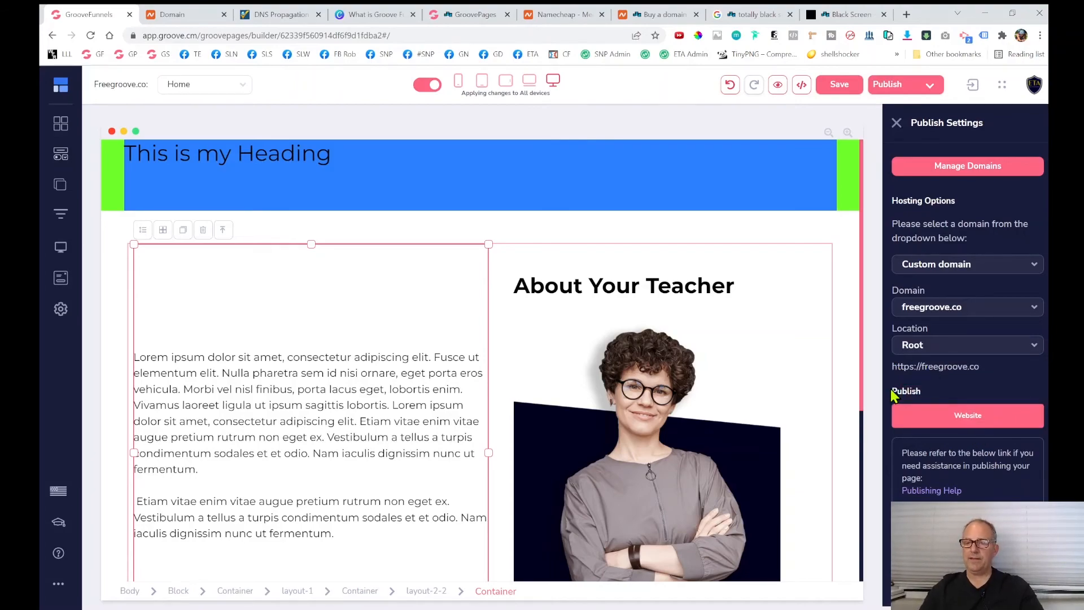
Publish the website to the root of freegroove.co.
mouse_move(911, 423)
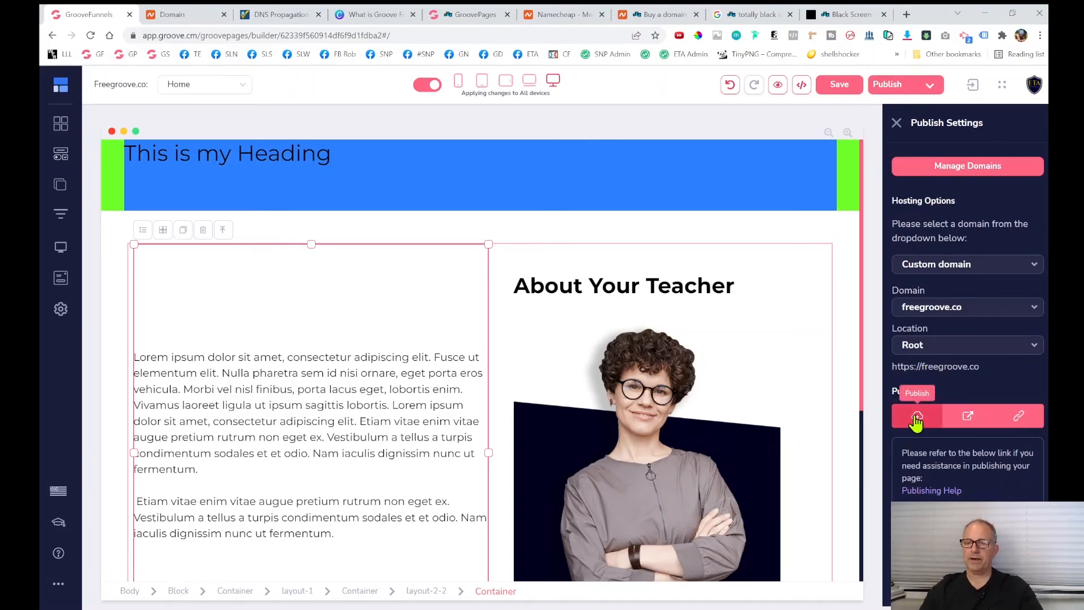
left_click(915, 418)
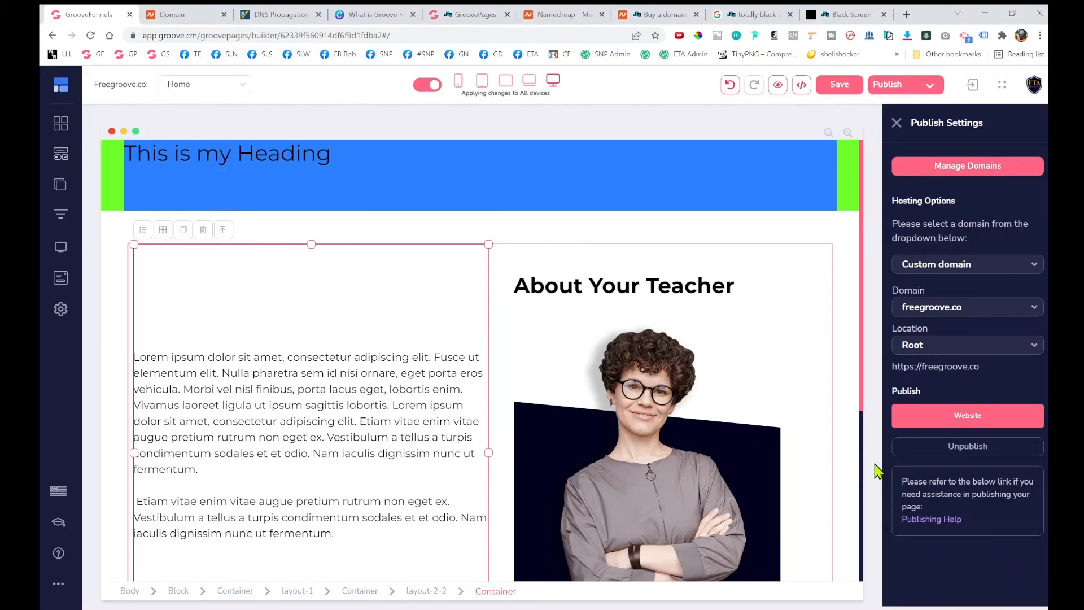
left_click(914, 414)
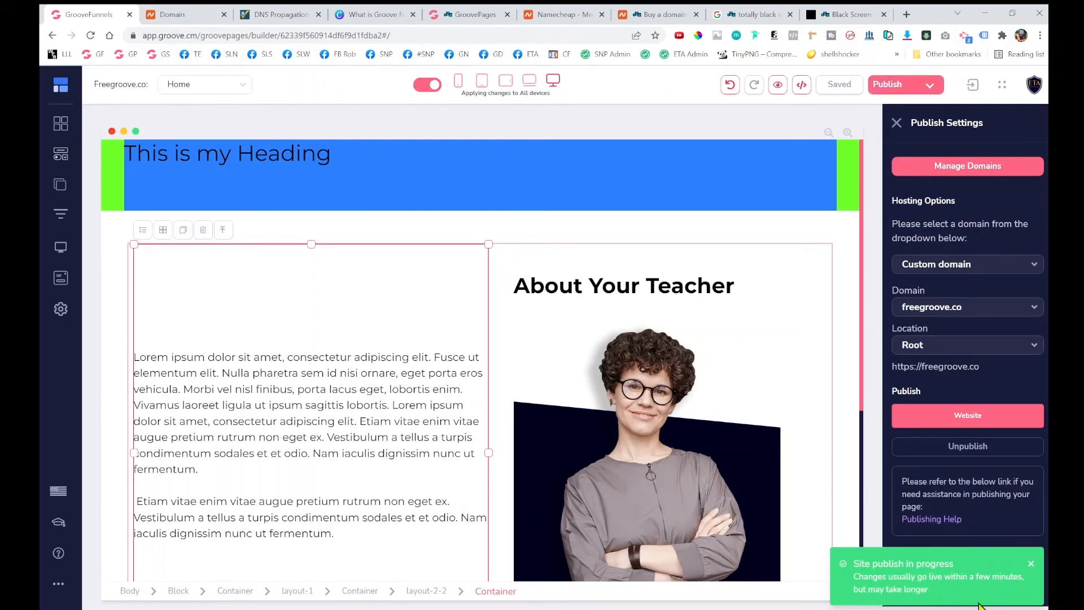
Open the published freegroove.co site and look over the live page from the blue heading to the red heading.
mouse_move(976, 422)
mouse_move(919, 421)
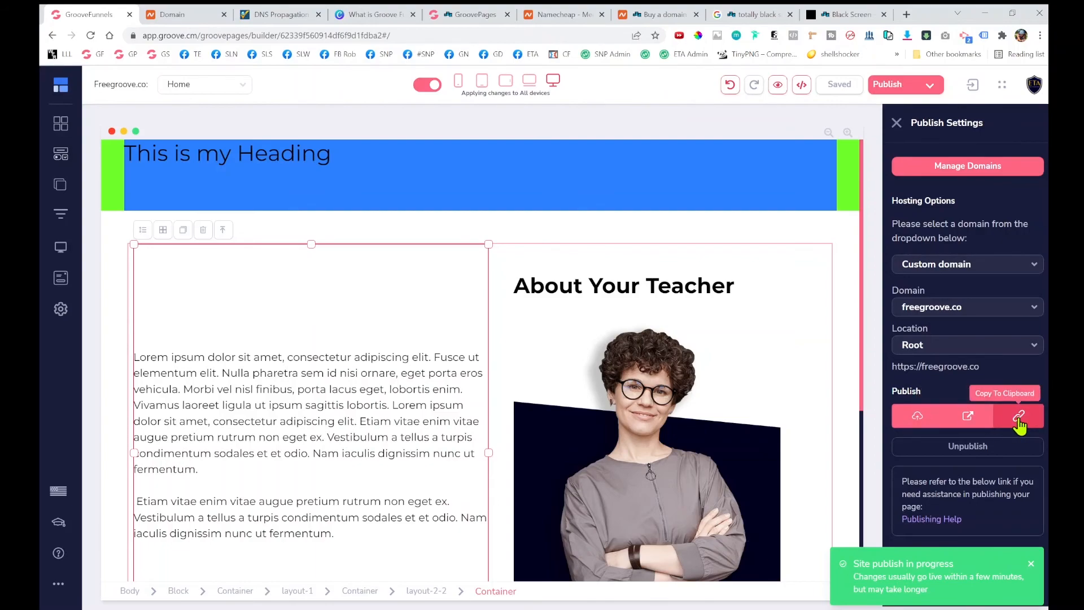
left_click(966, 416)
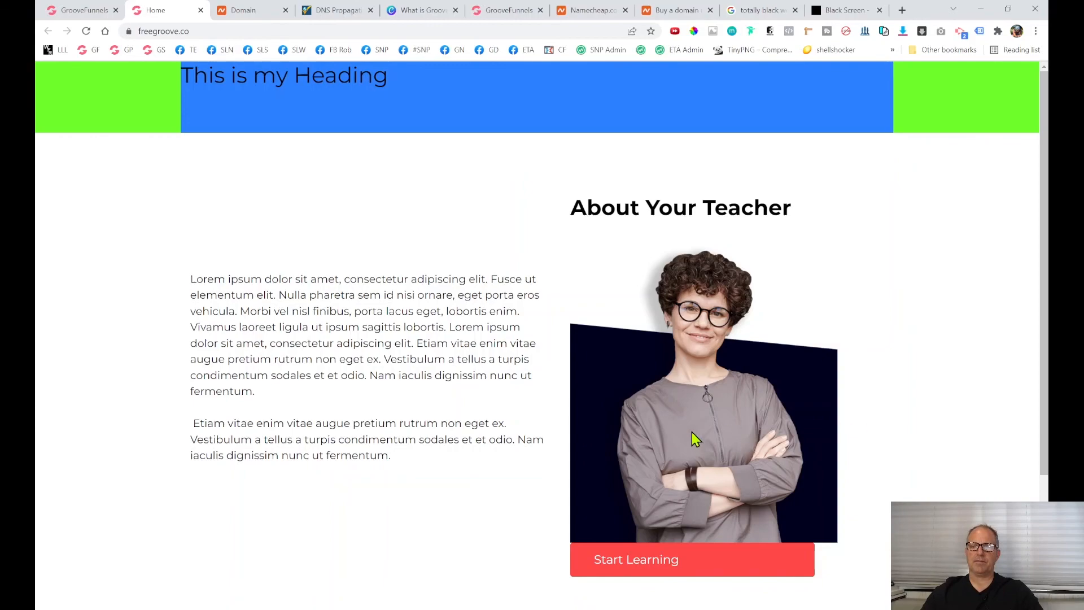
scroll(692, 431, "down", 3)
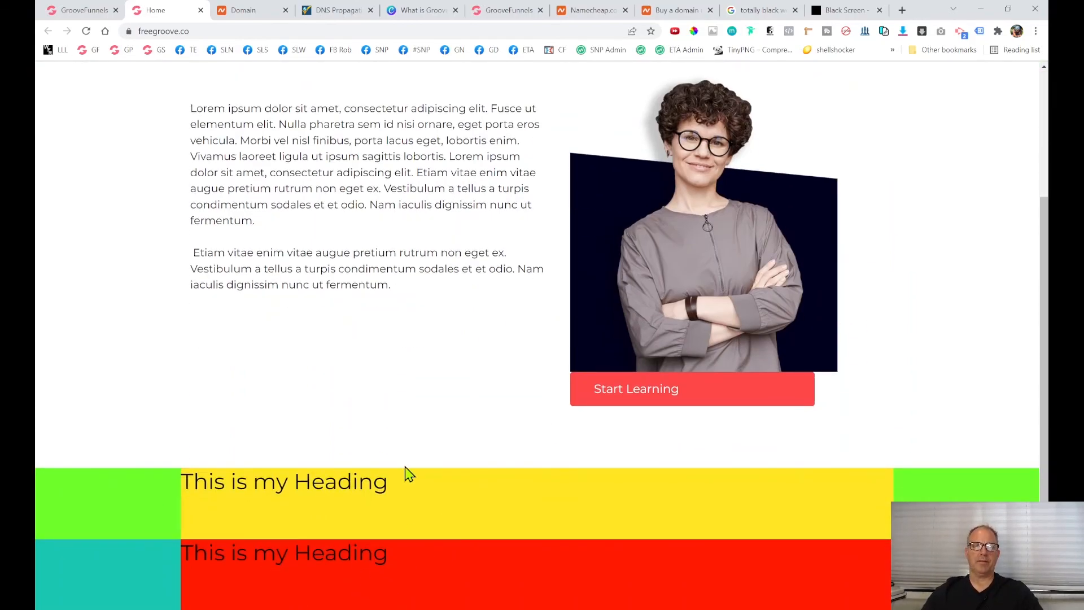
scroll(406, 473, "up", 3)
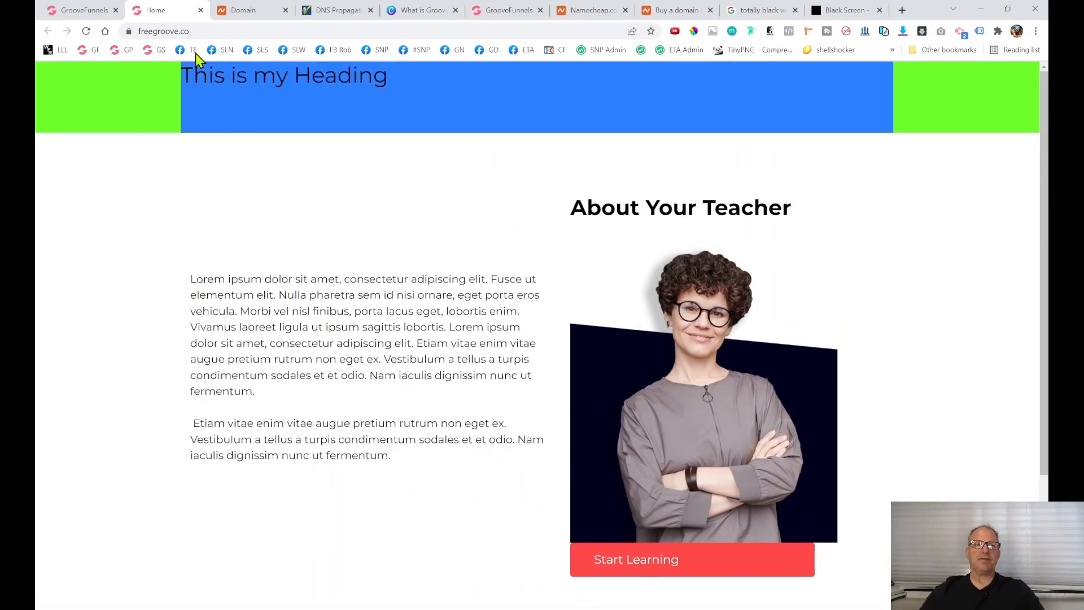
Return to the page builder and copy the published website's link to the clipboard.
left_click(69, 11)
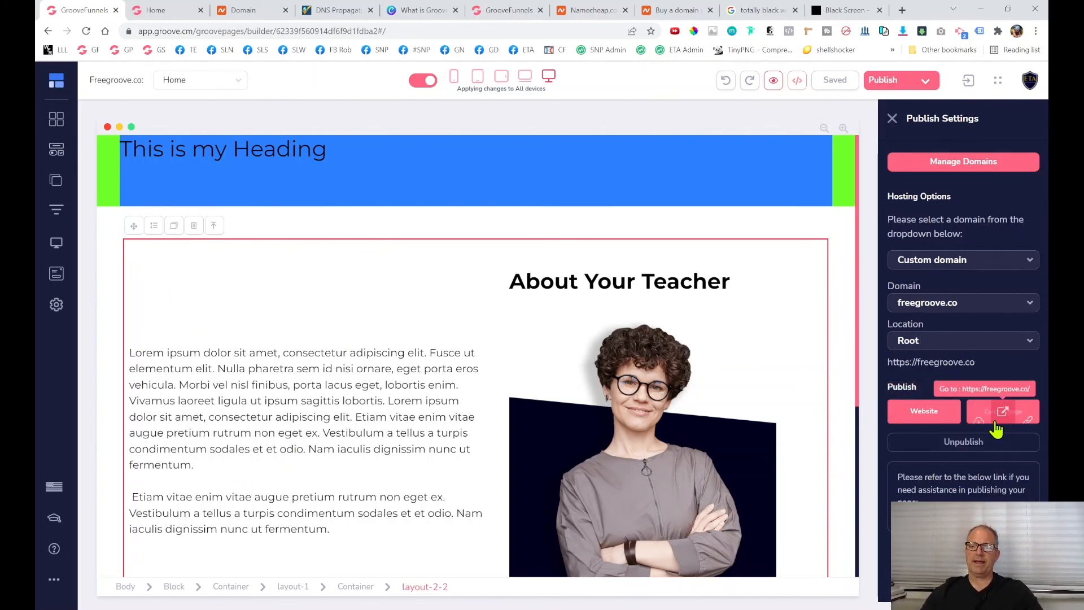
mouse_move(977, 420)
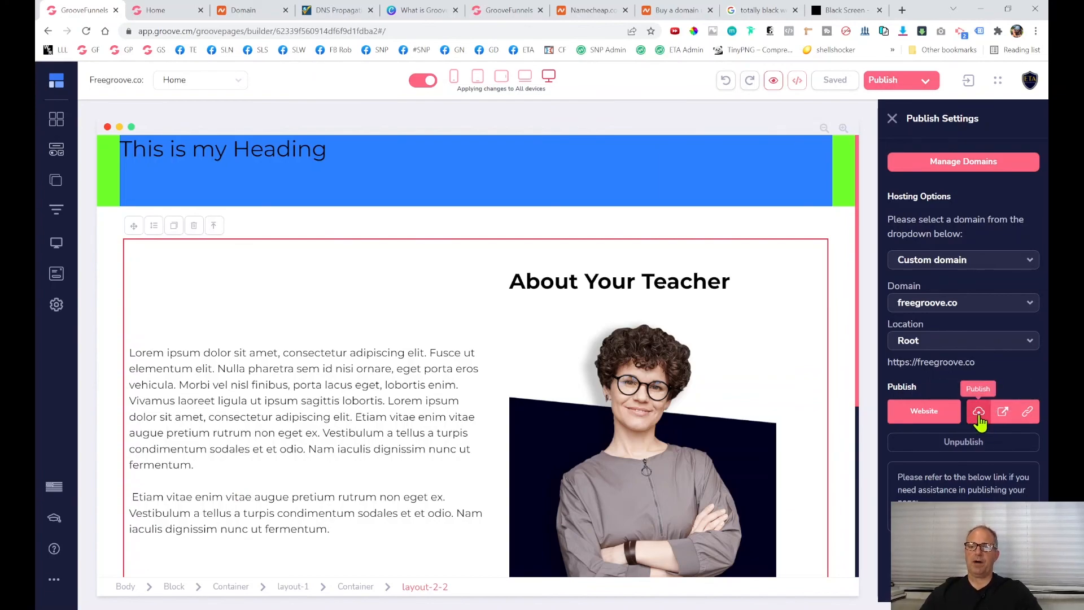
left_click(1027, 415)
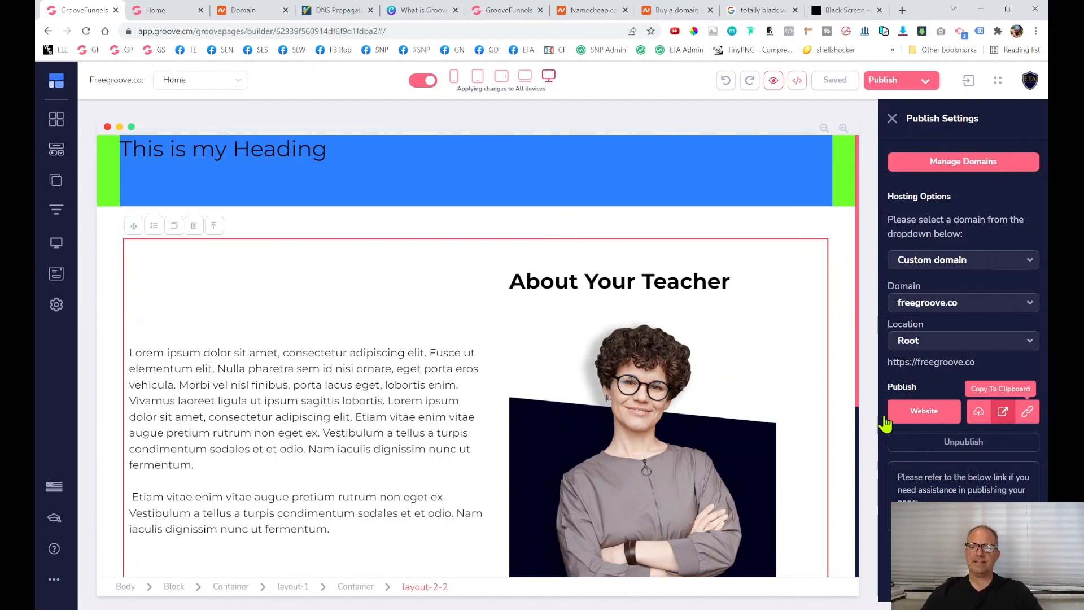